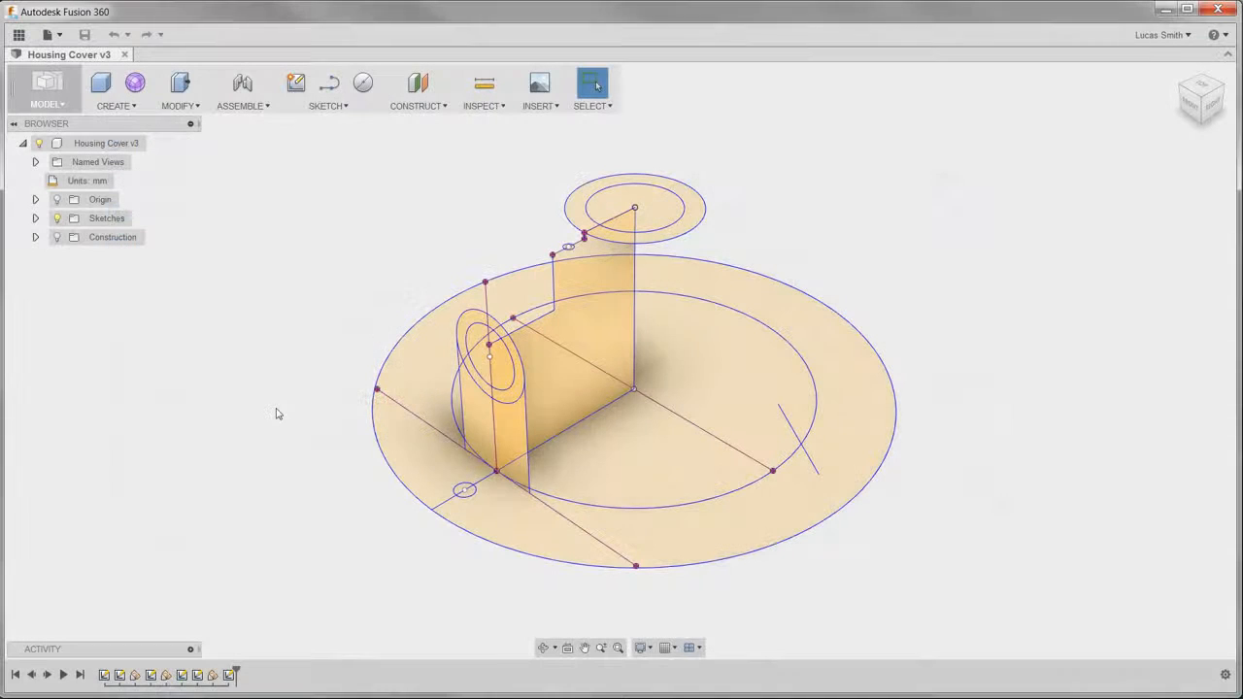
mouse_move(274, 408)
shift+middle_down()
mouse_move(276, 372)
mouse_move(351, 375)
mouse_move(278, 381)
mouse_move(272, 411)
shift+middle_up()
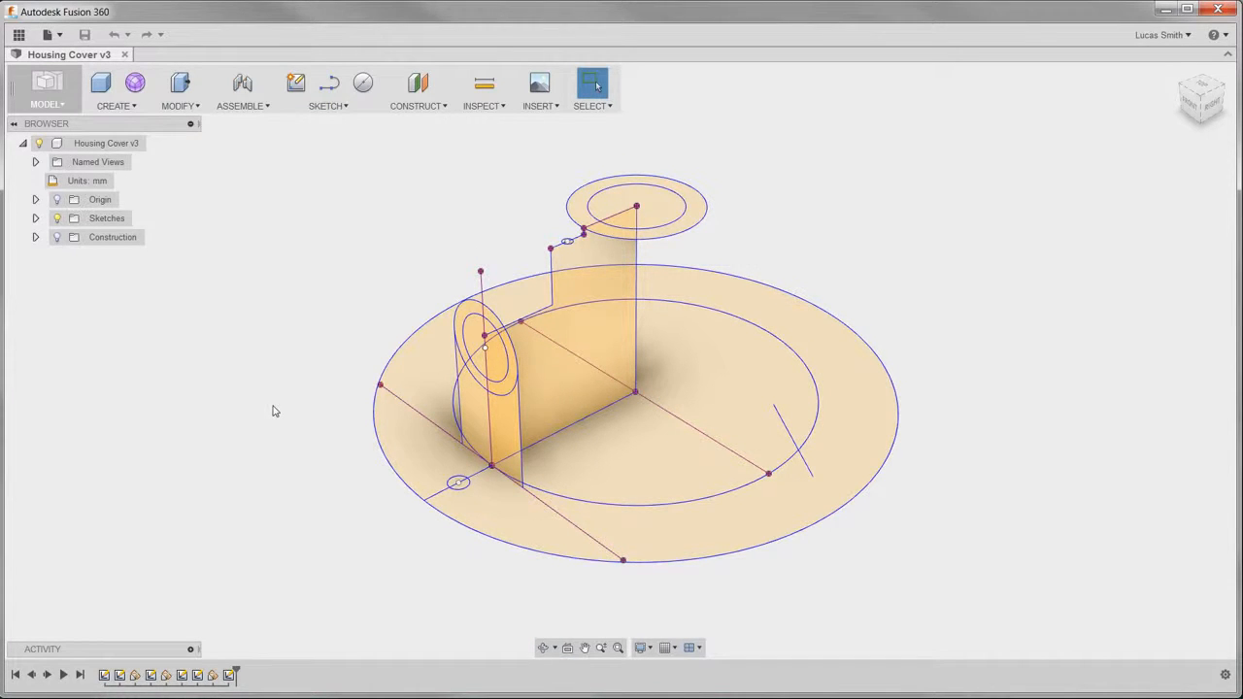
click(135, 108)
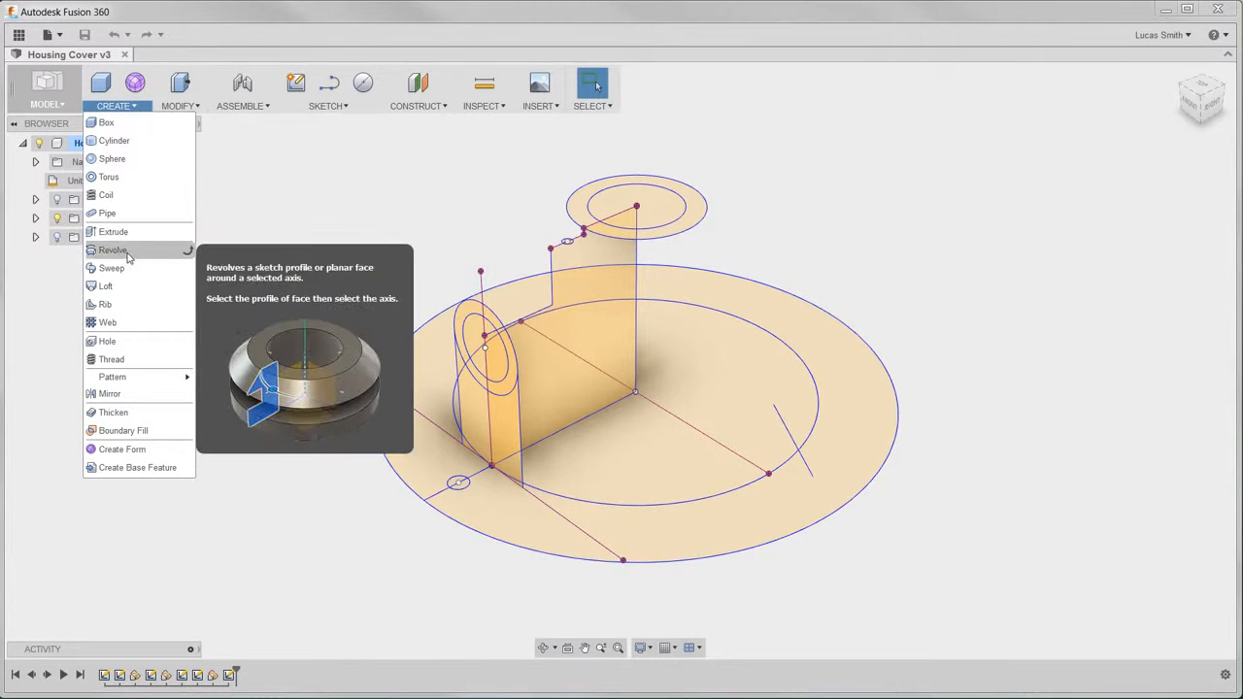
click(178, 106)
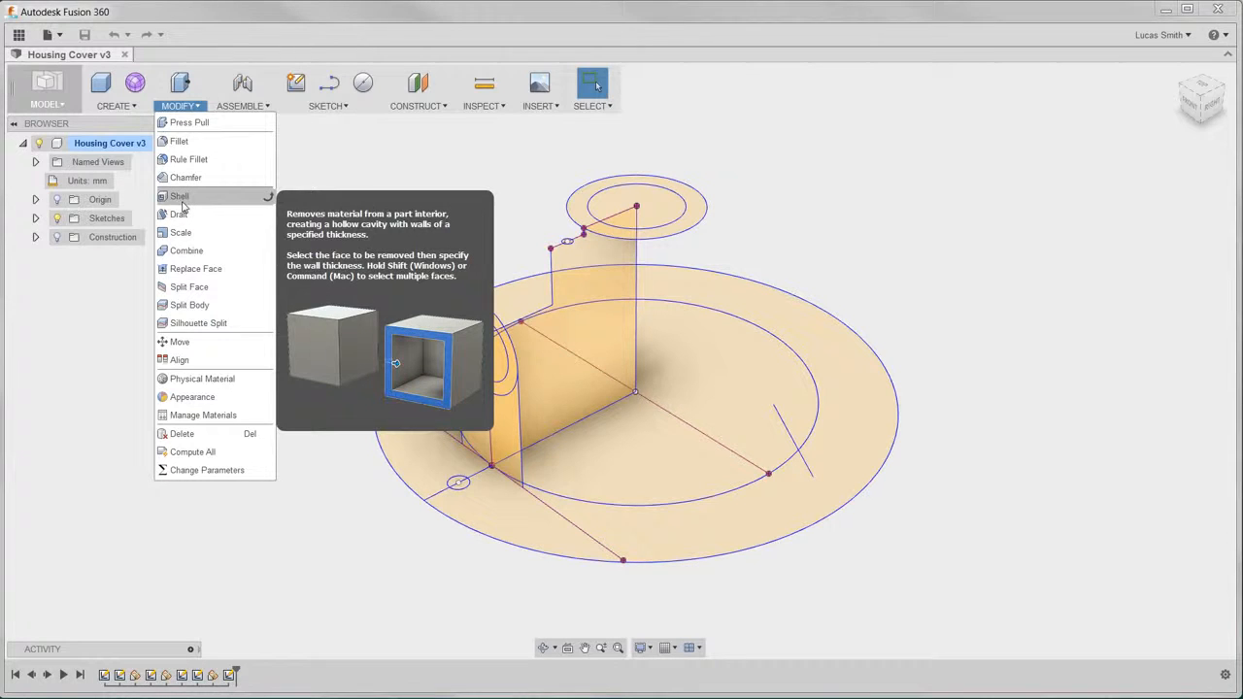
click(308, 167)
- Hide Sketch2, Sketch4, Sketch5, Sketch6 and Sketch7 so that only the stepped profile of Sketch1 is shown
click(35, 218)
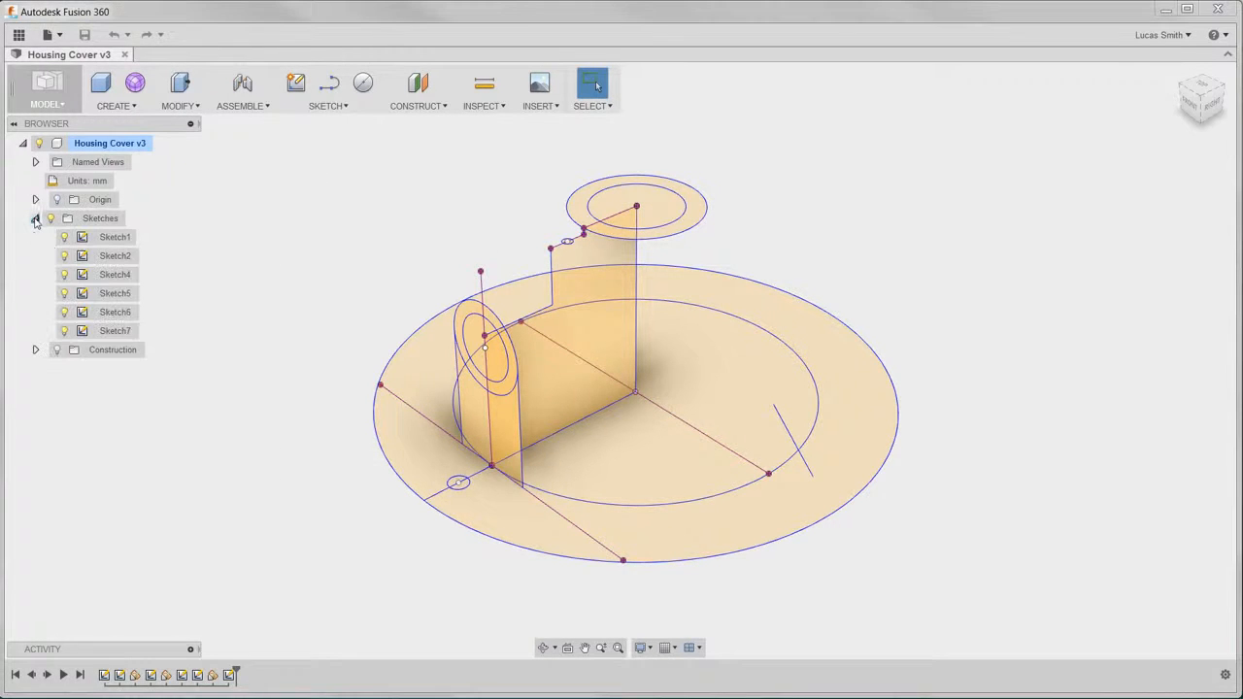
click(65, 255)
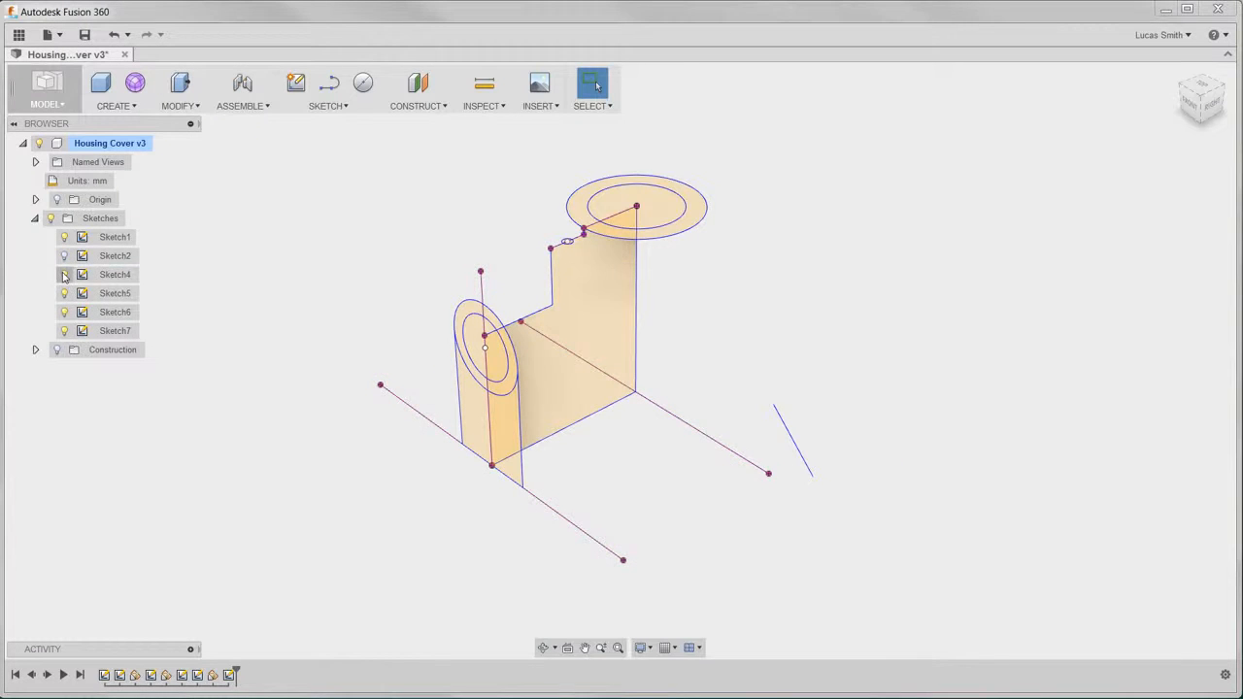
click(64, 274)
click(64, 293)
click(65, 312)
click(64, 330)
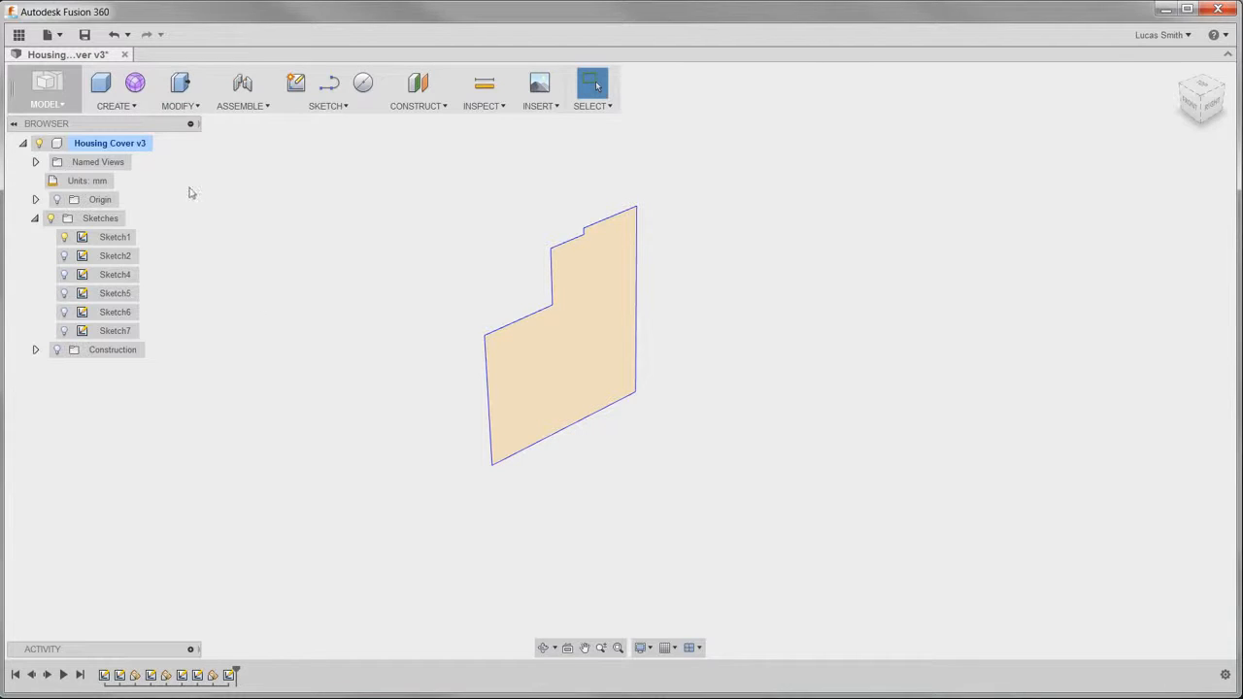
- Revolve the stepped Sketch1 profile 360 degrees about its long vertical edge as a new body
click(133, 109)
click(138, 253)
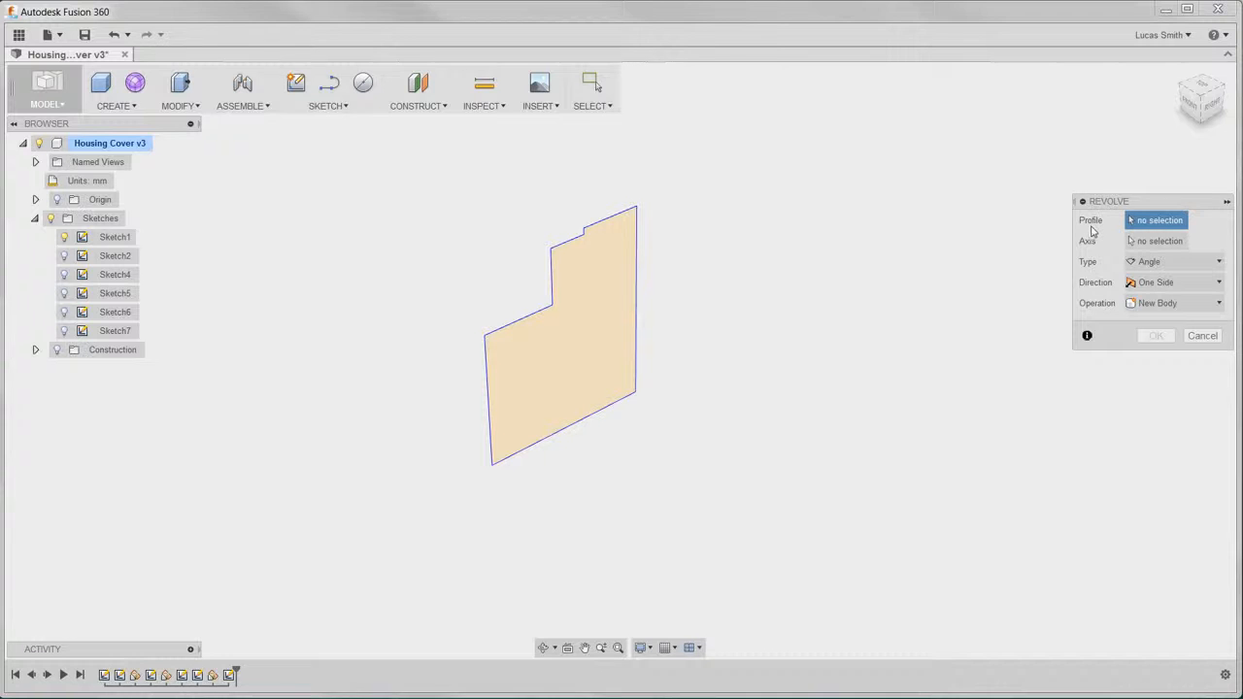
click(593, 314)
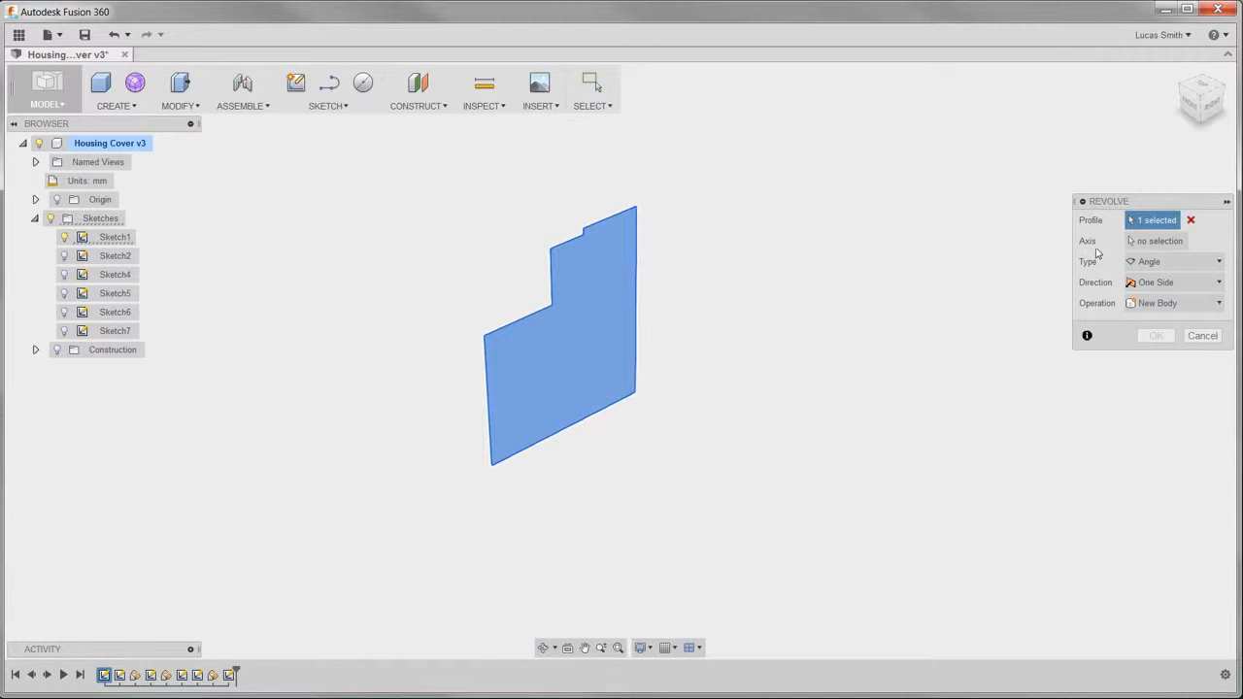
click(1144, 244)
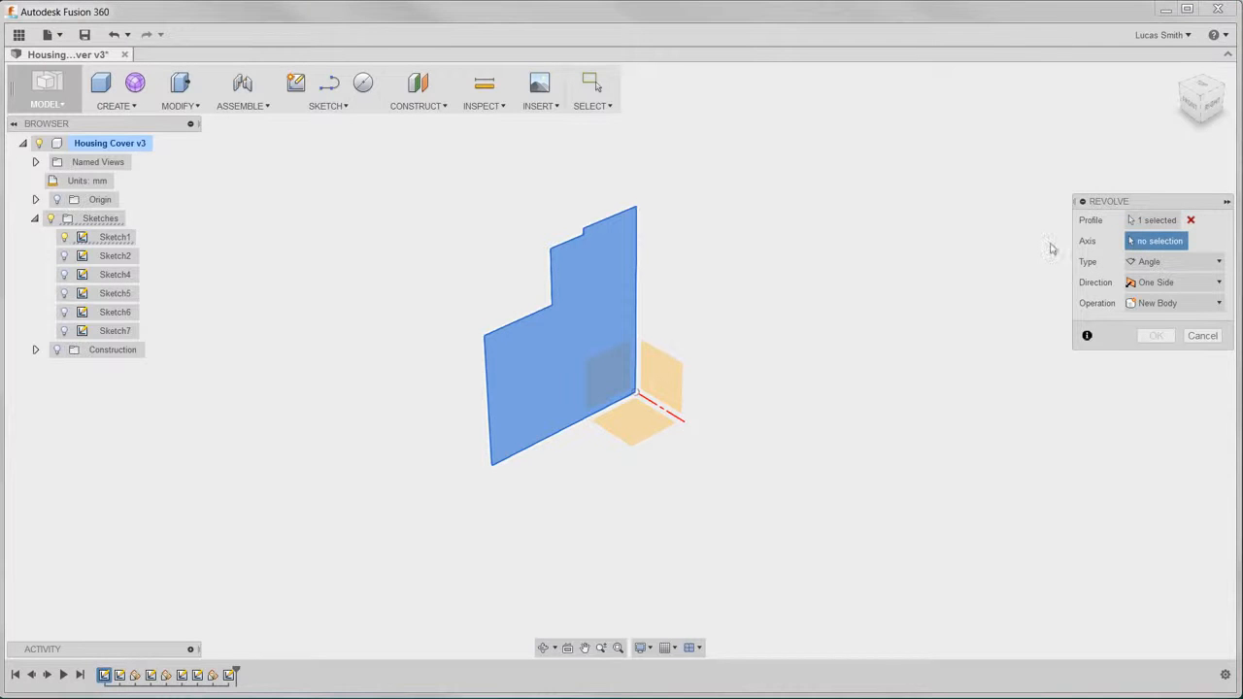
click(637, 289)
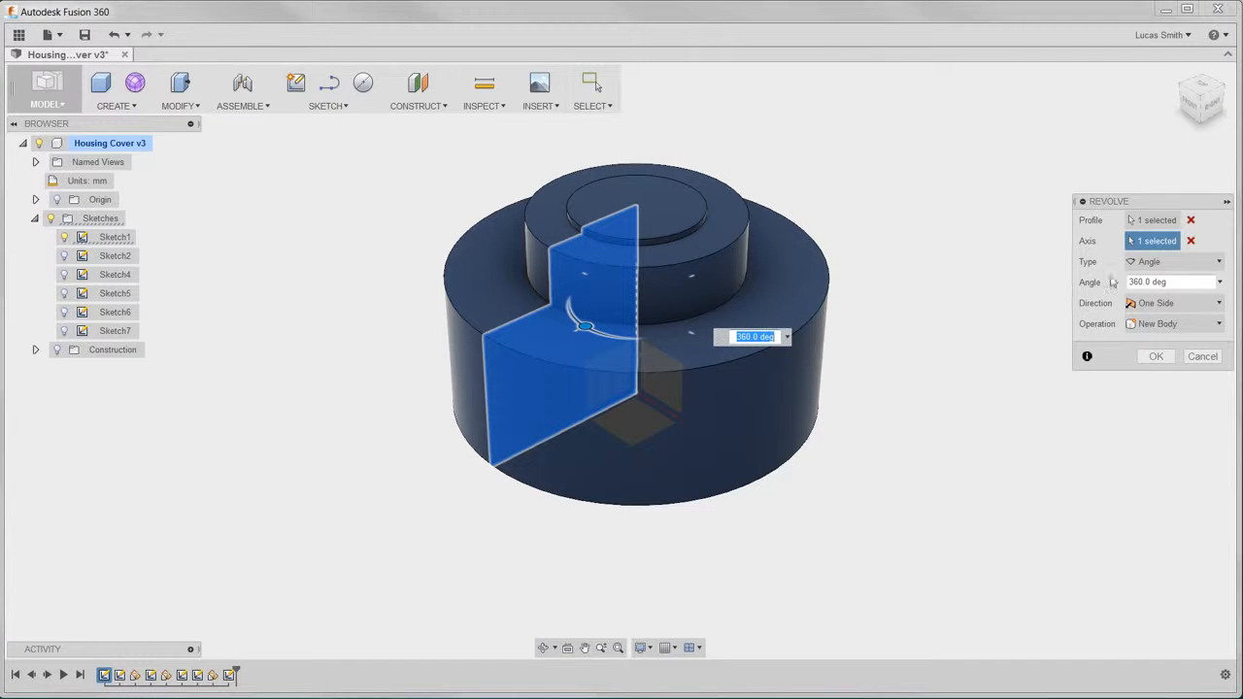
click(1155, 358)
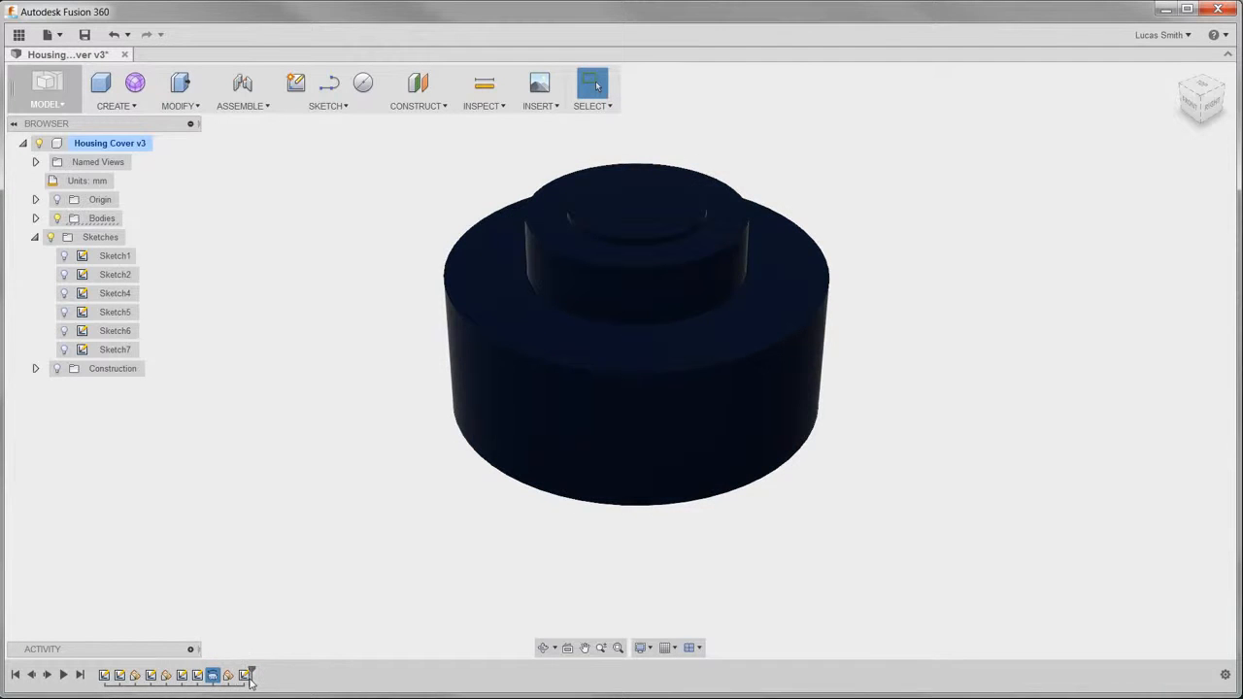
- Suppress the revolve feature in the timeline and unsuppress it again
right_click(245, 677)
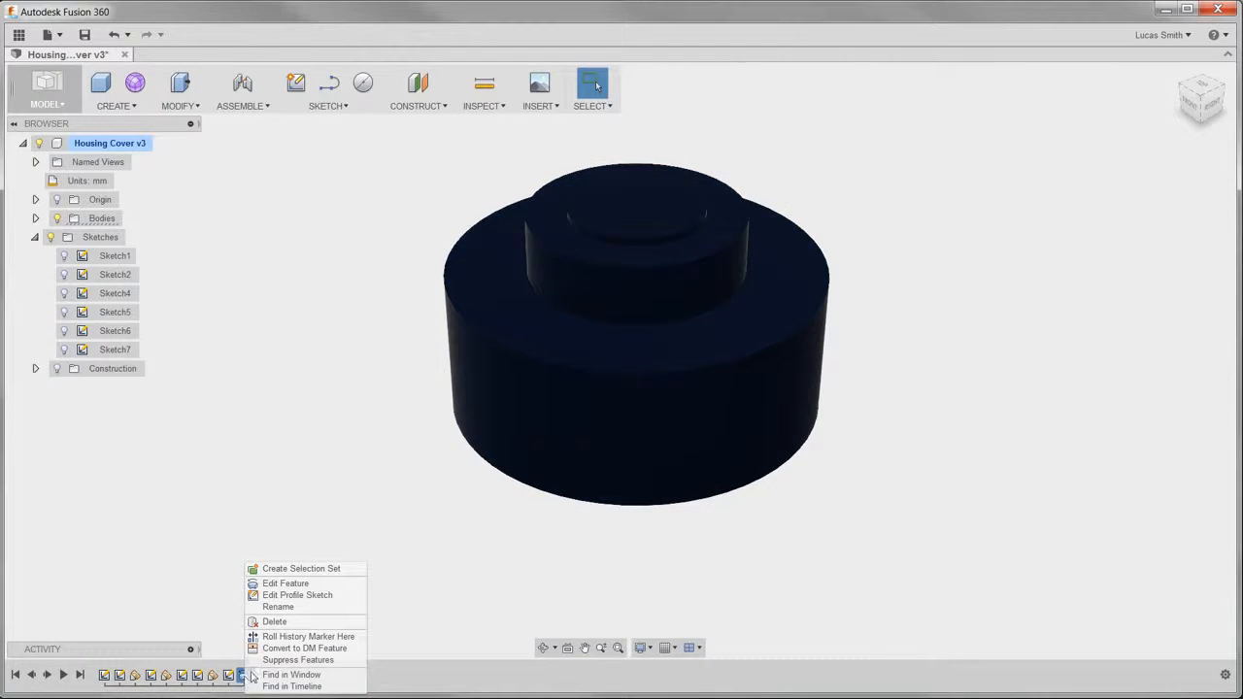
click(267, 660)
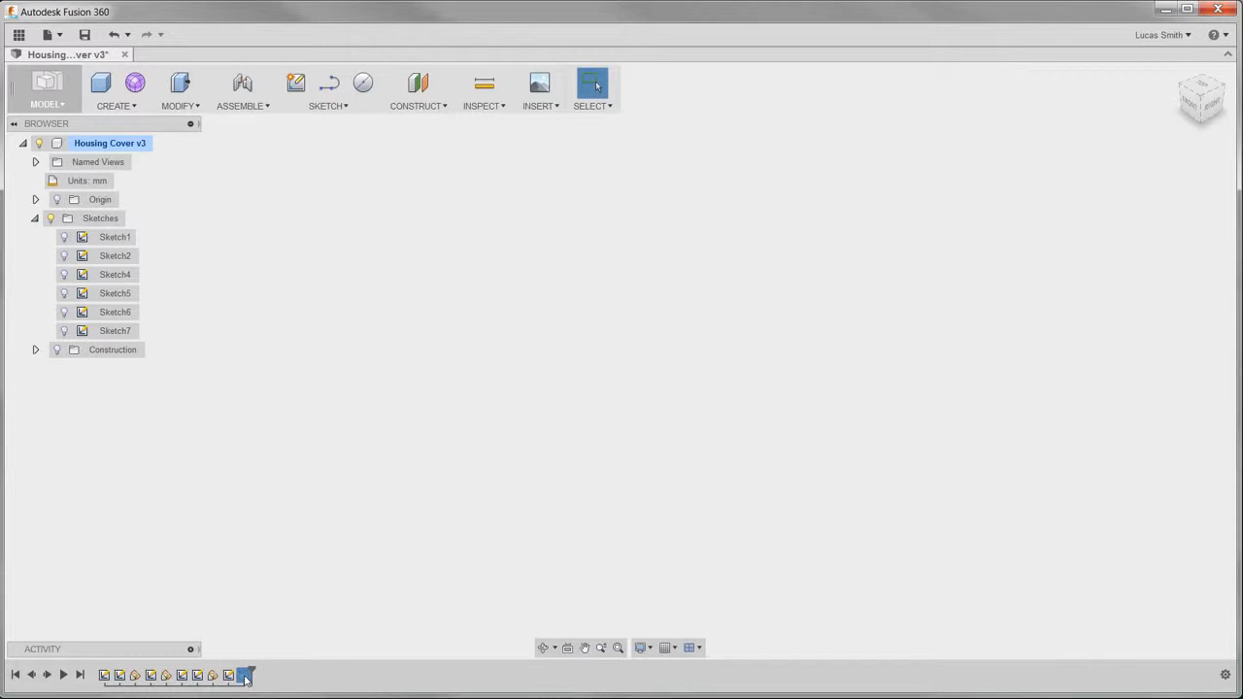
right_click(246, 677)
click(268, 661)
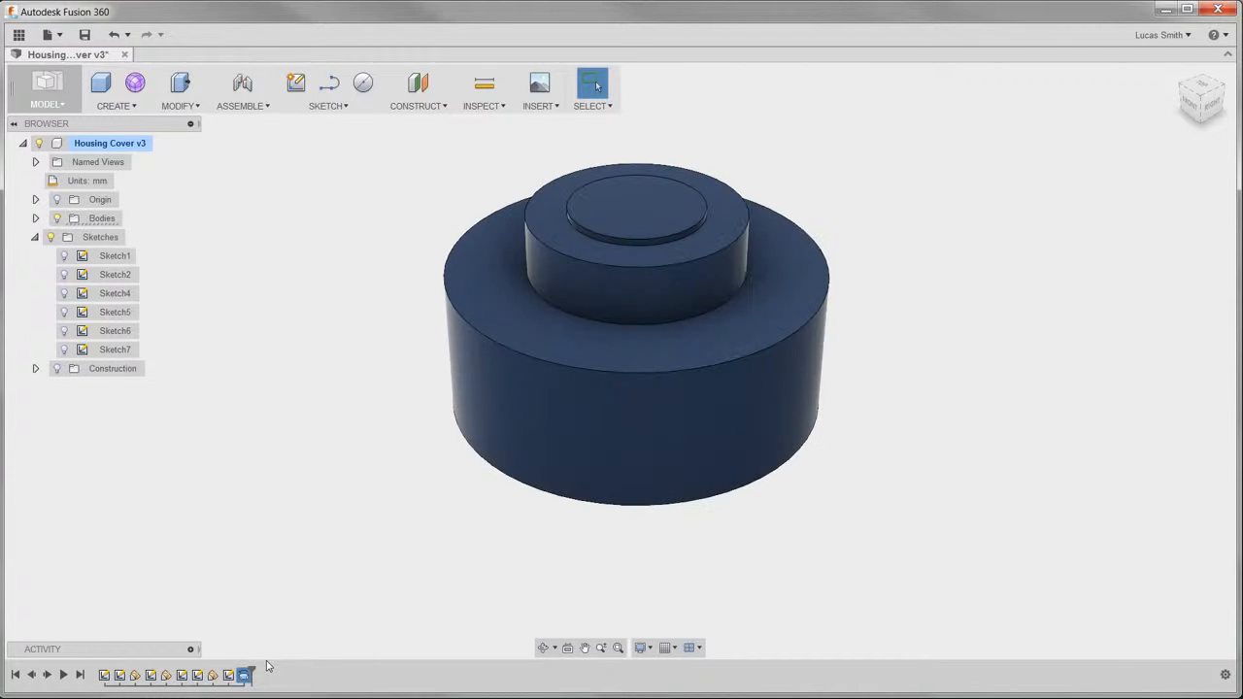
mouse_move(251, 669)
mouse_down()
mouse_move(172, 671)
mouse_move(258, 671)
mouse_up()
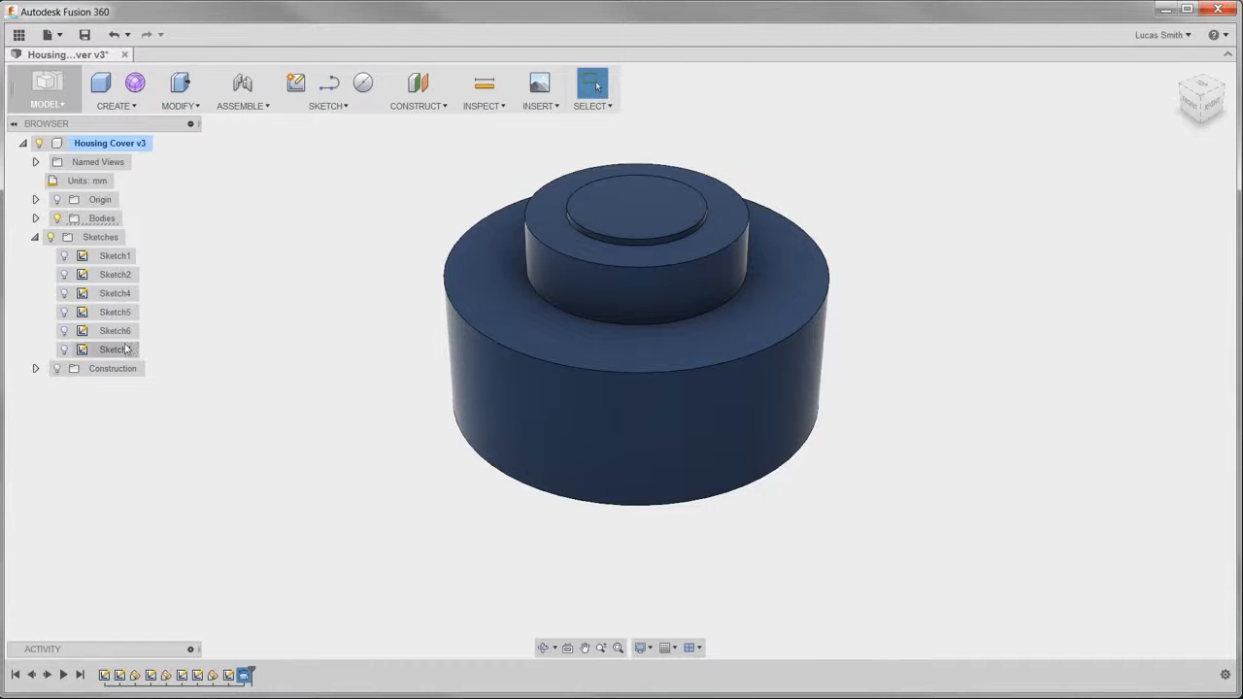
- Show Sketch2 and extrude its outer ring, including both halves of the small circle, 10 mm as a new body
click(73, 259)
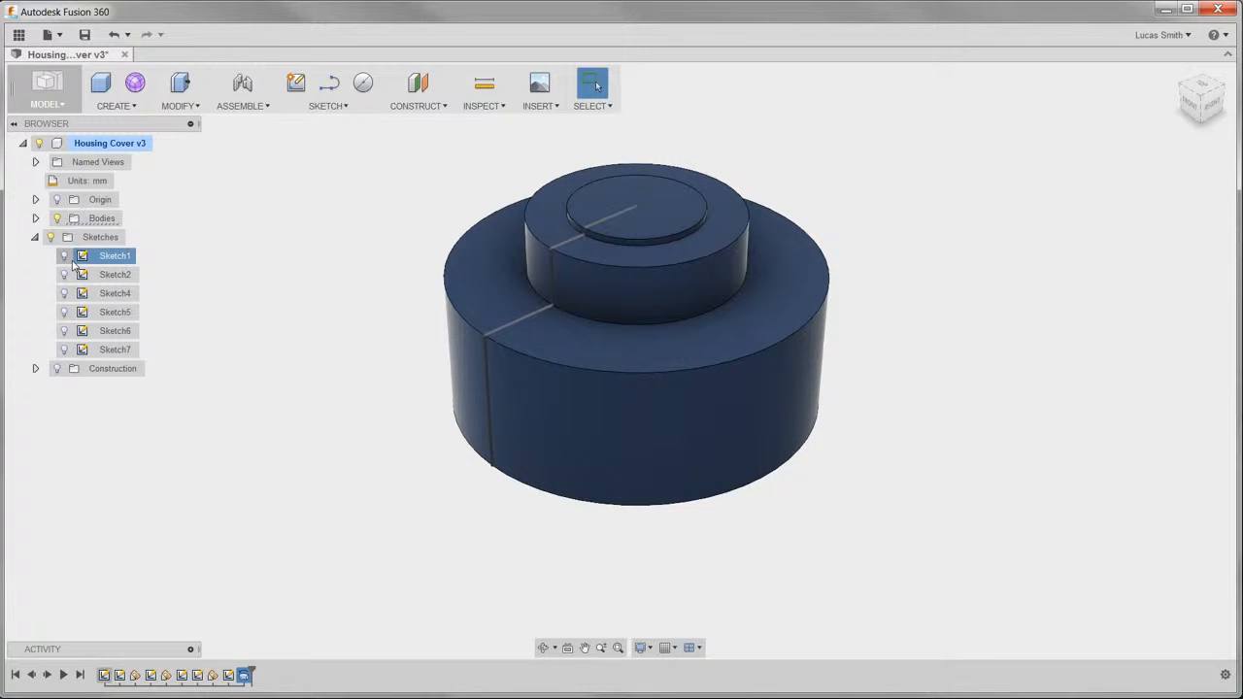
click(66, 276)
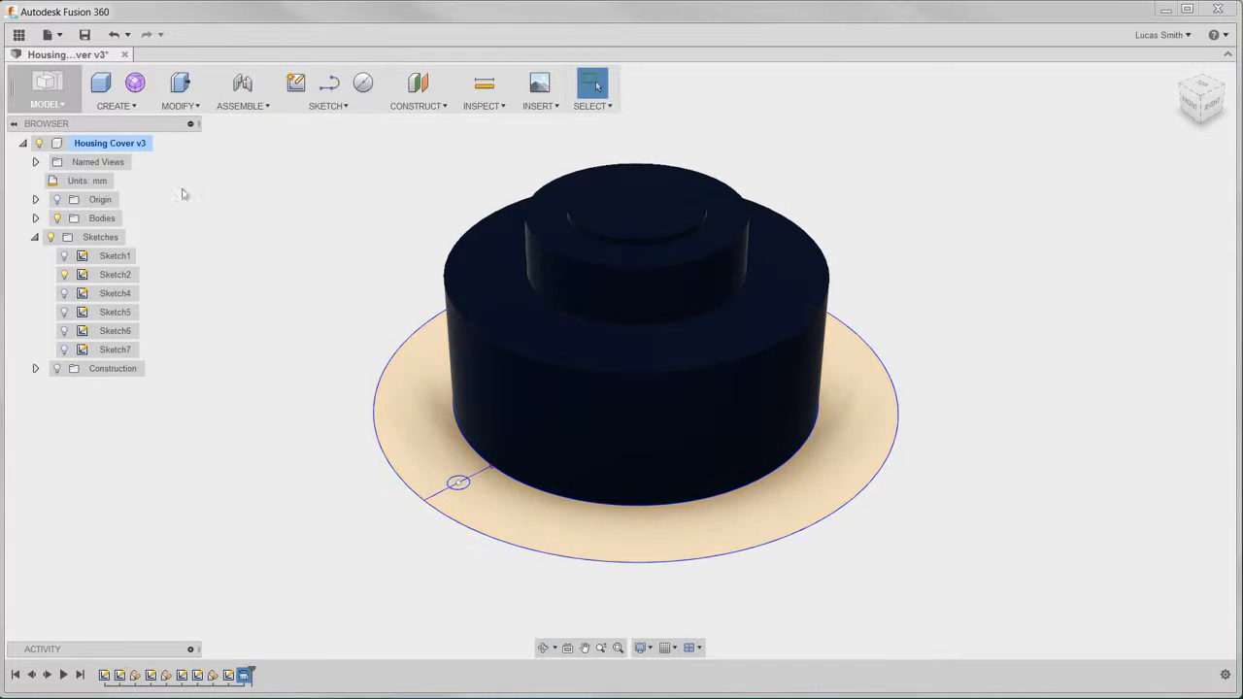
click(134, 107)
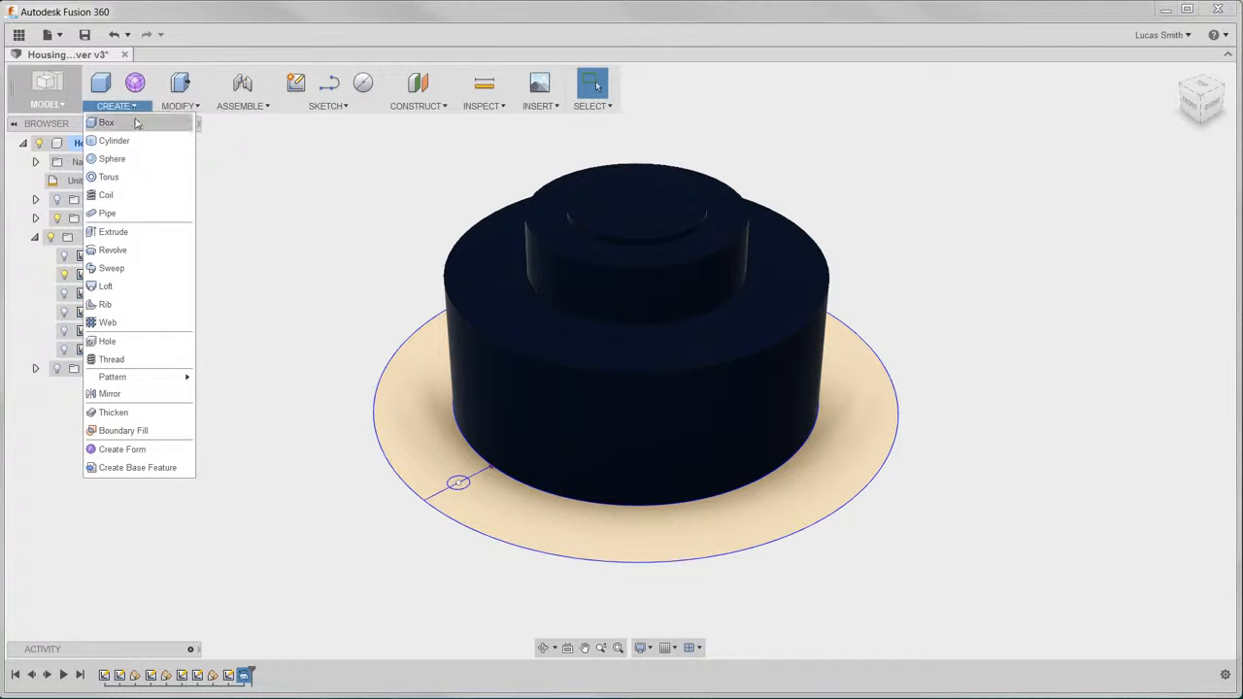
click(143, 232)
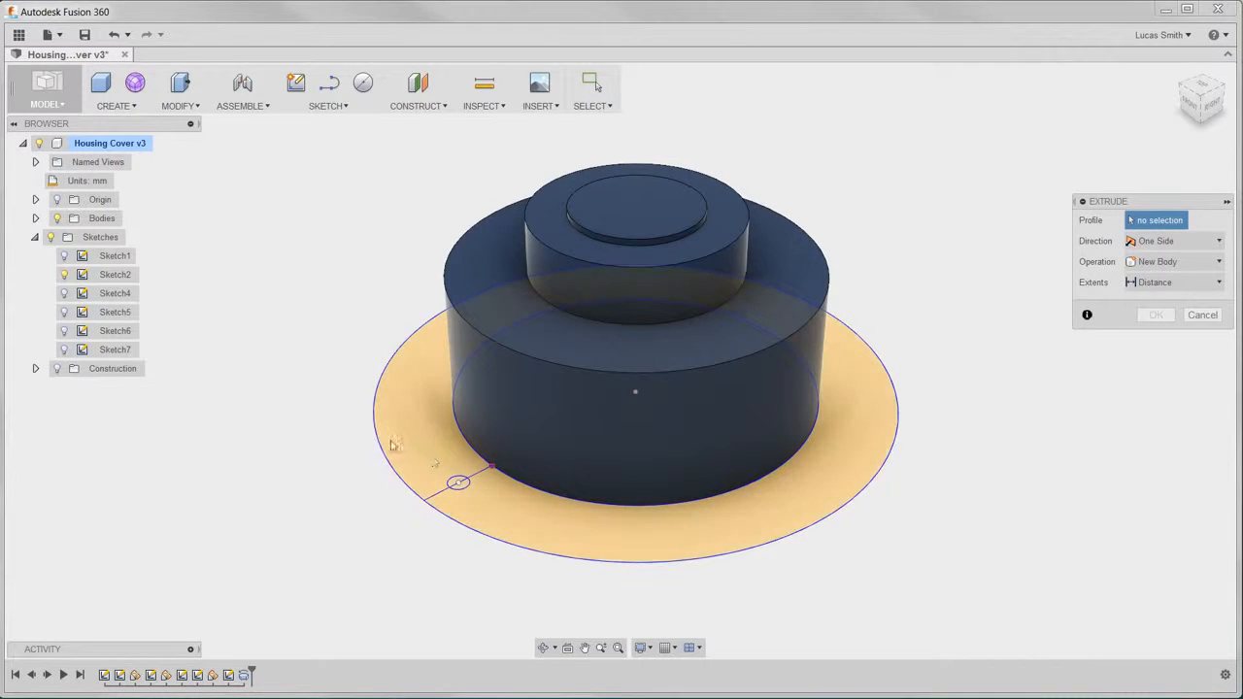
click(455, 512)
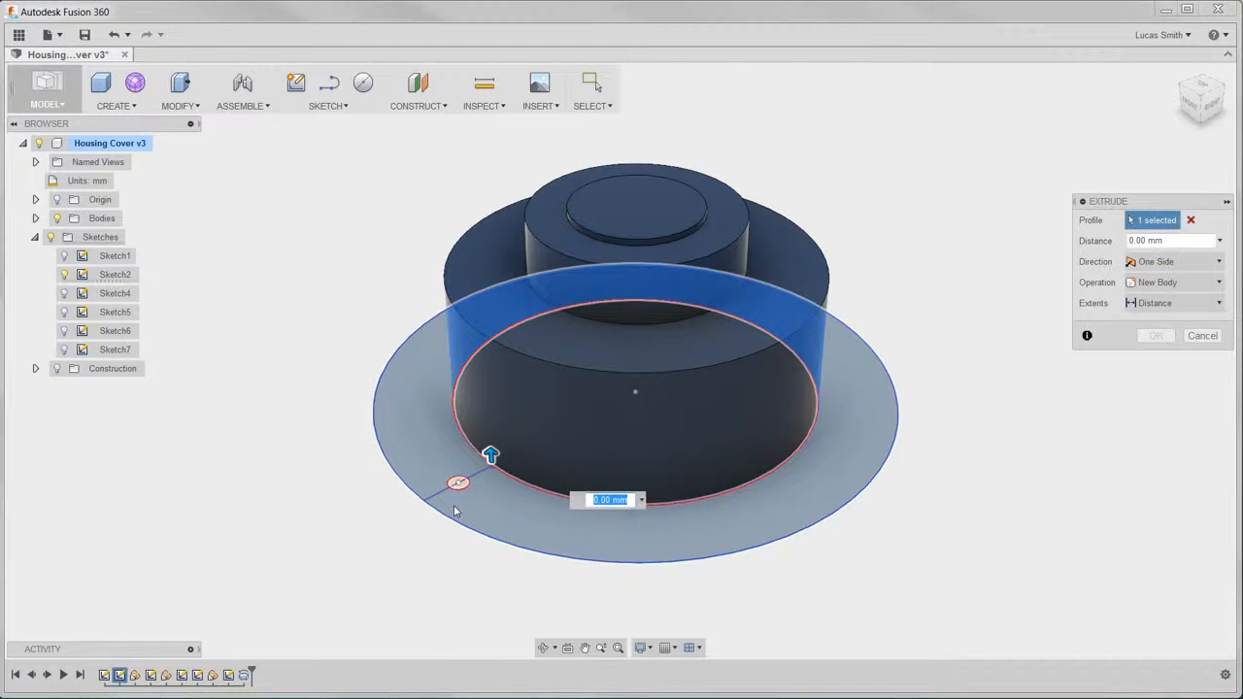
click(456, 486)
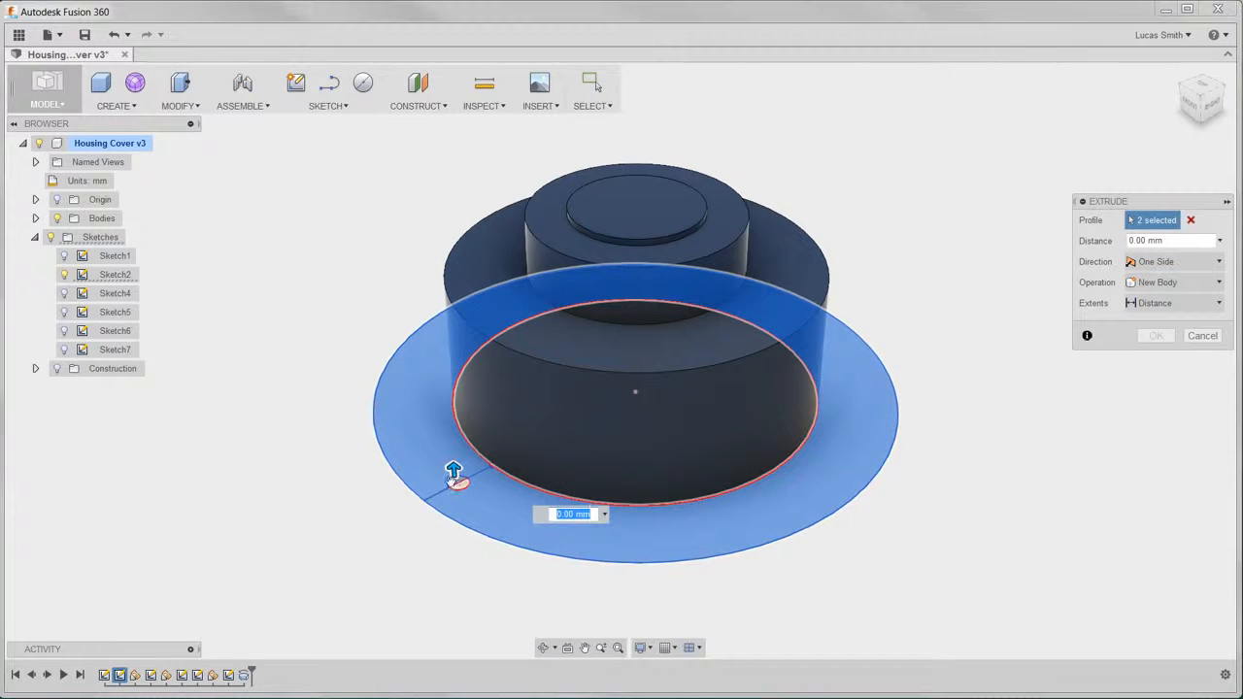
click(460, 490)
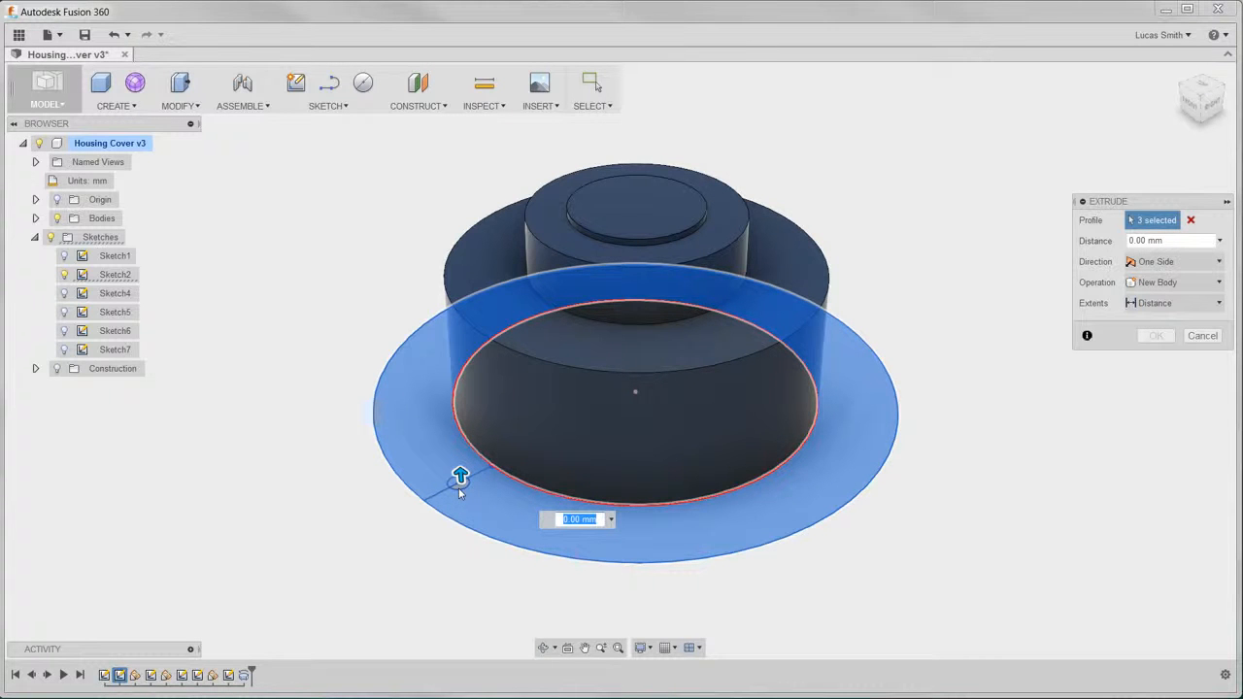
text(10)
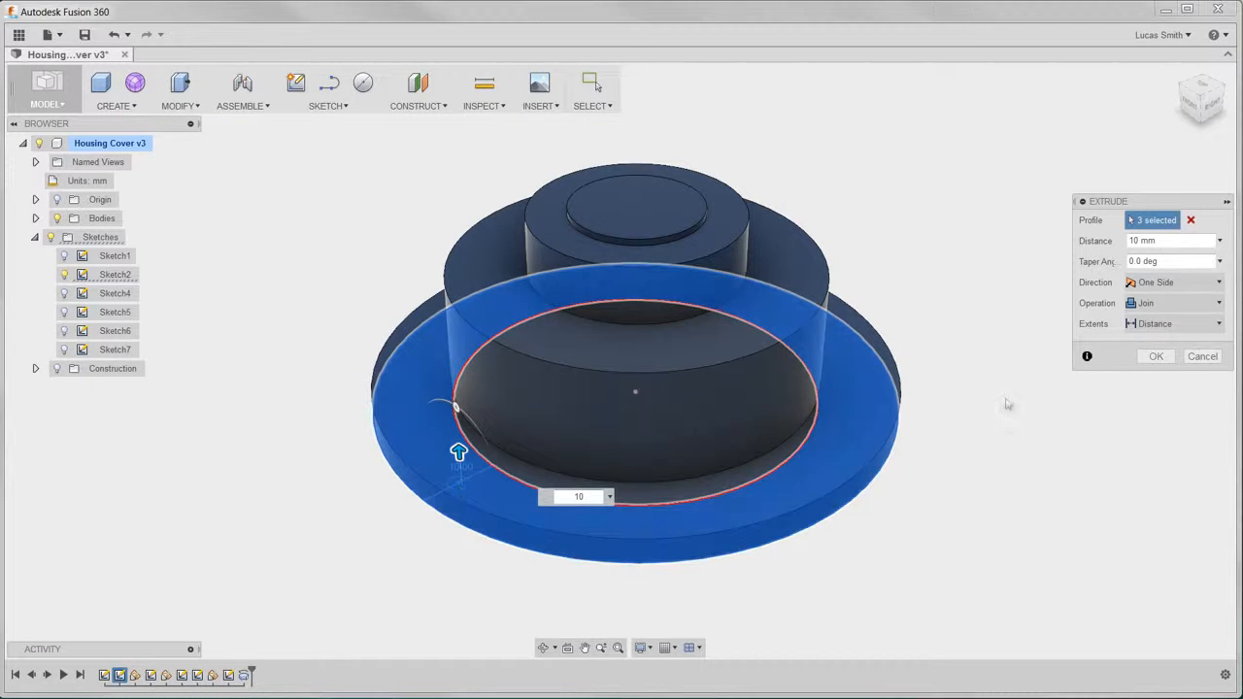
click(1146, 305)
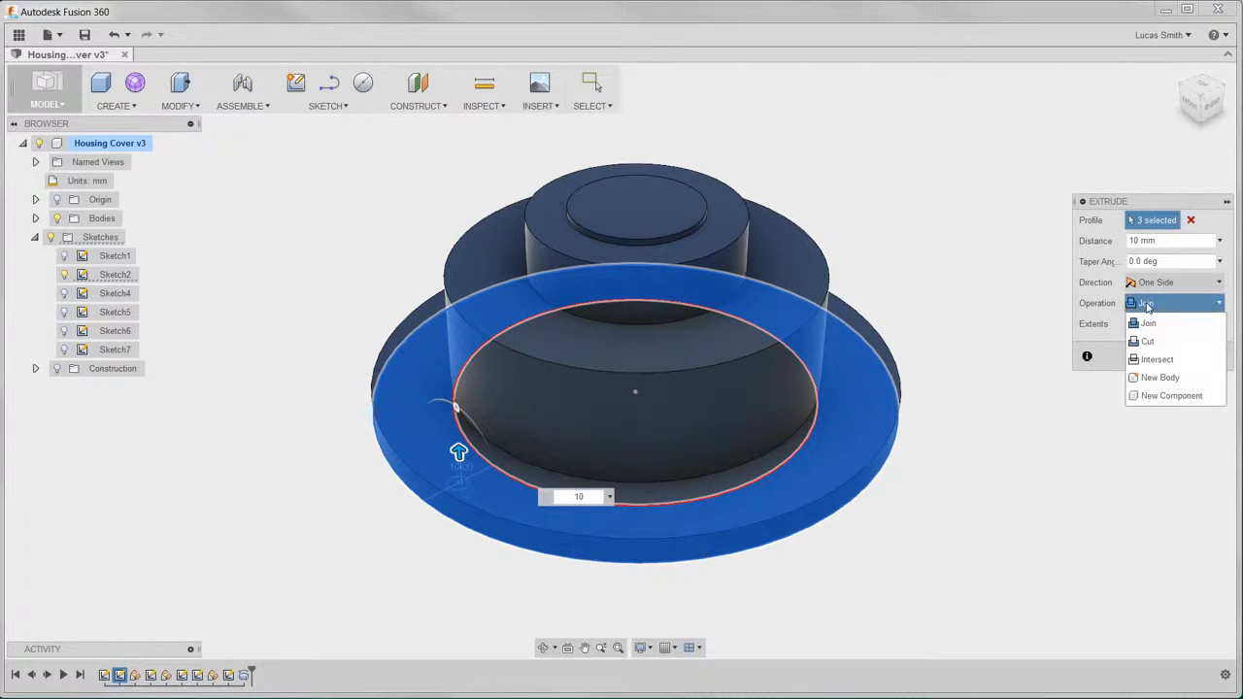
click(1147, 375)
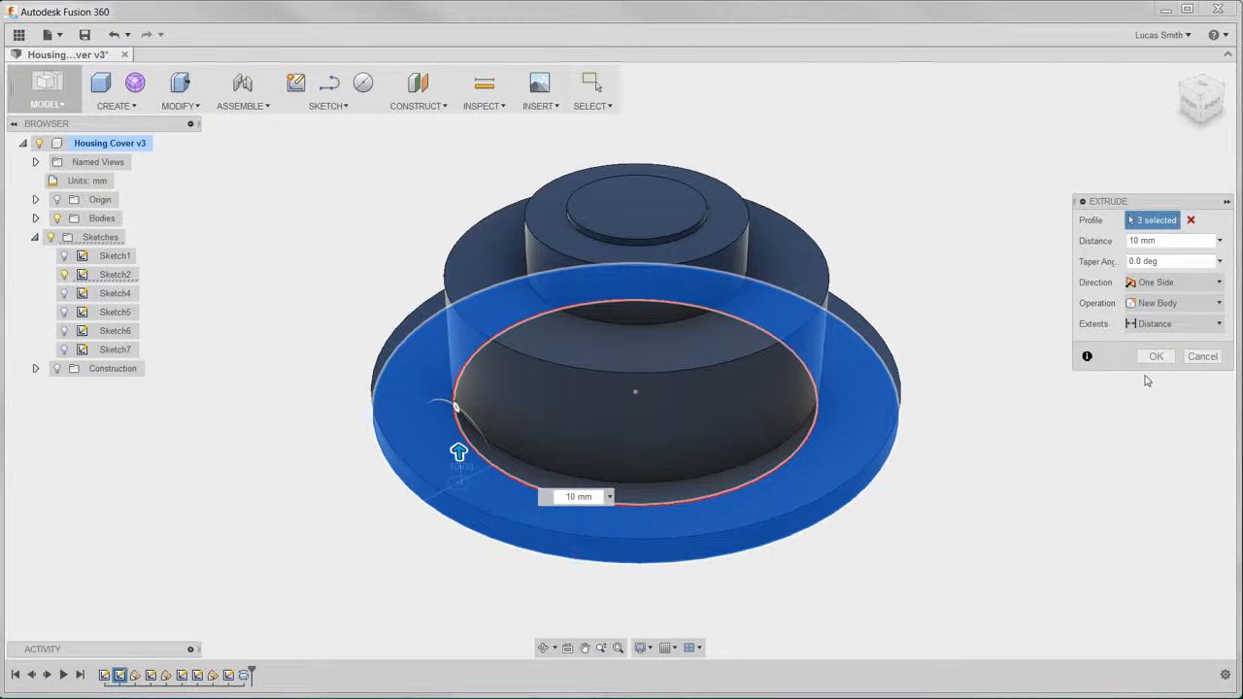
click(1144, 303)
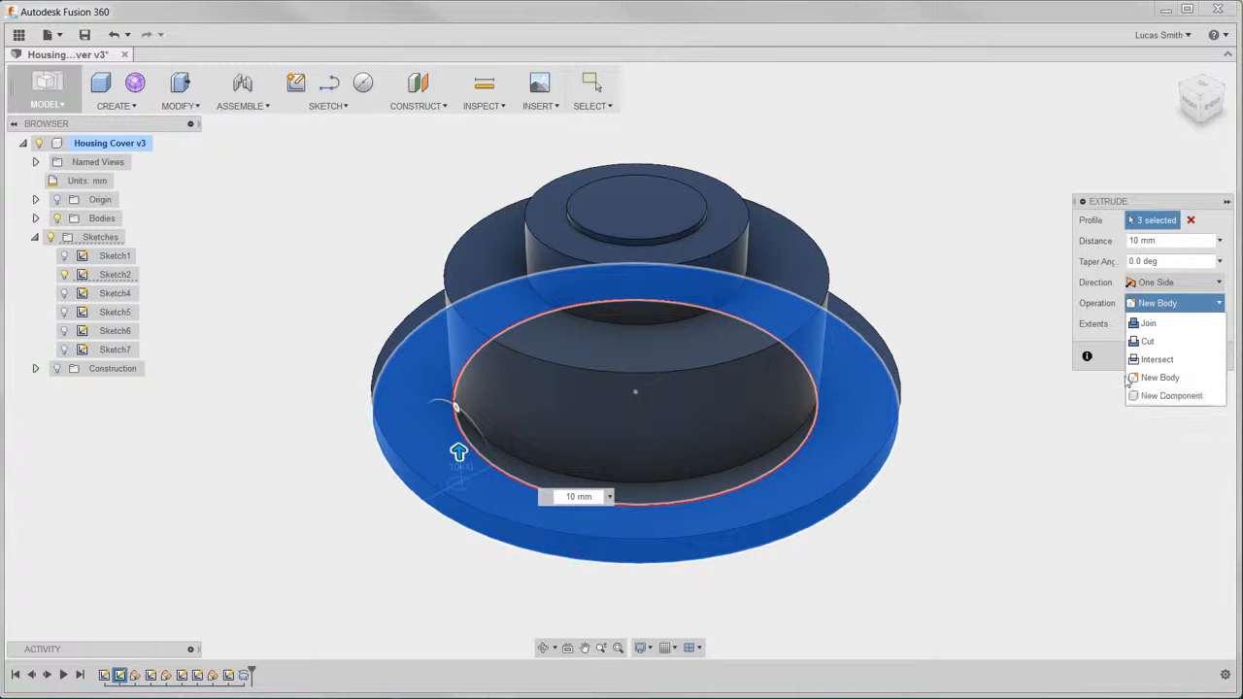
click(1116, 356)
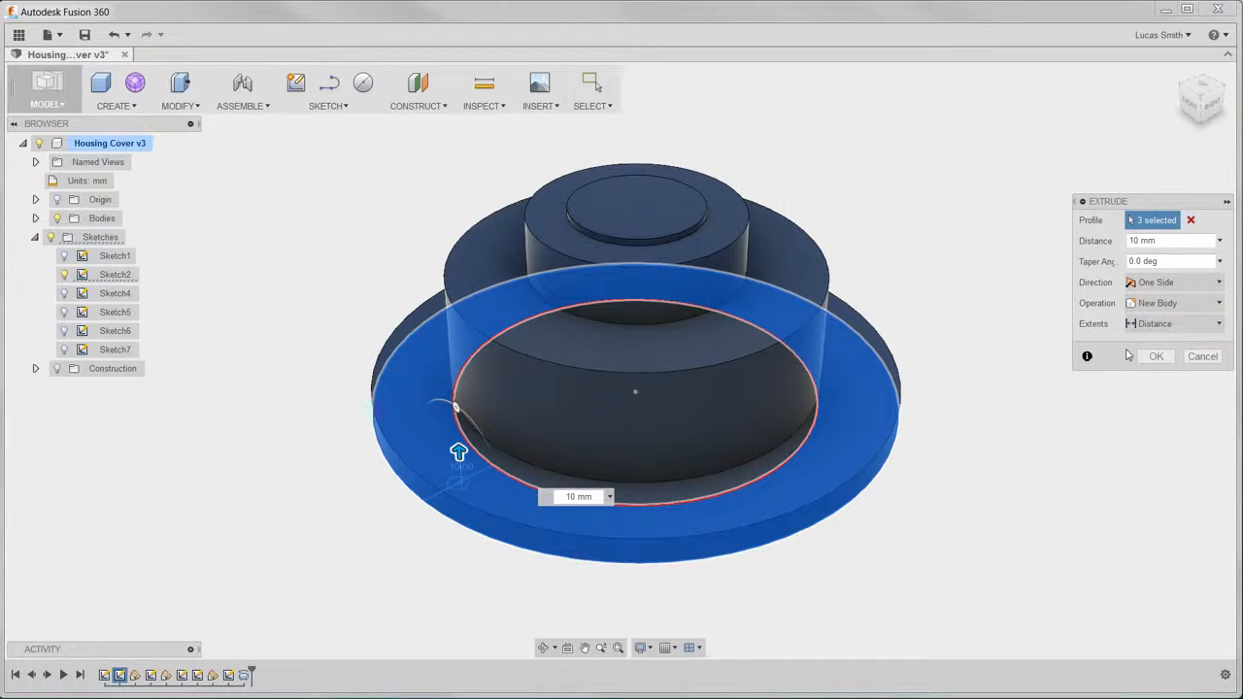
click(1155, 355)
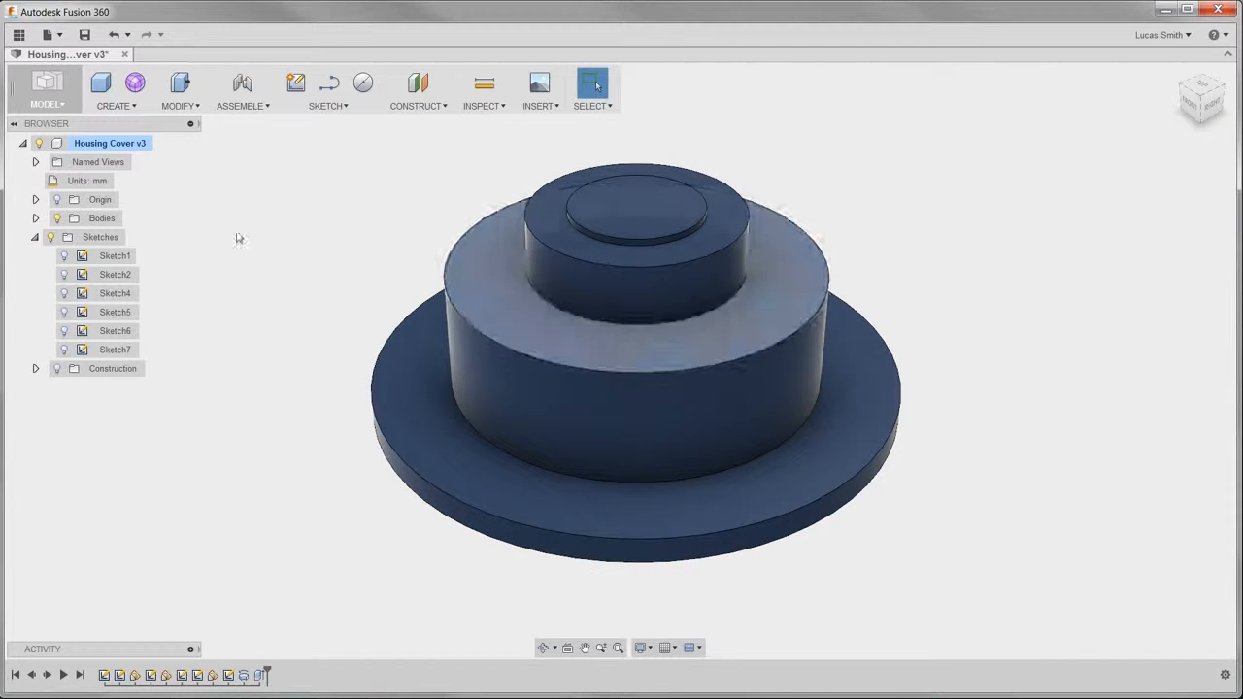
- Fillet the upper outer edge of the large cylinder and the base edge of the smaller cylinder above it with a 5 mm radius
click(35, 218)
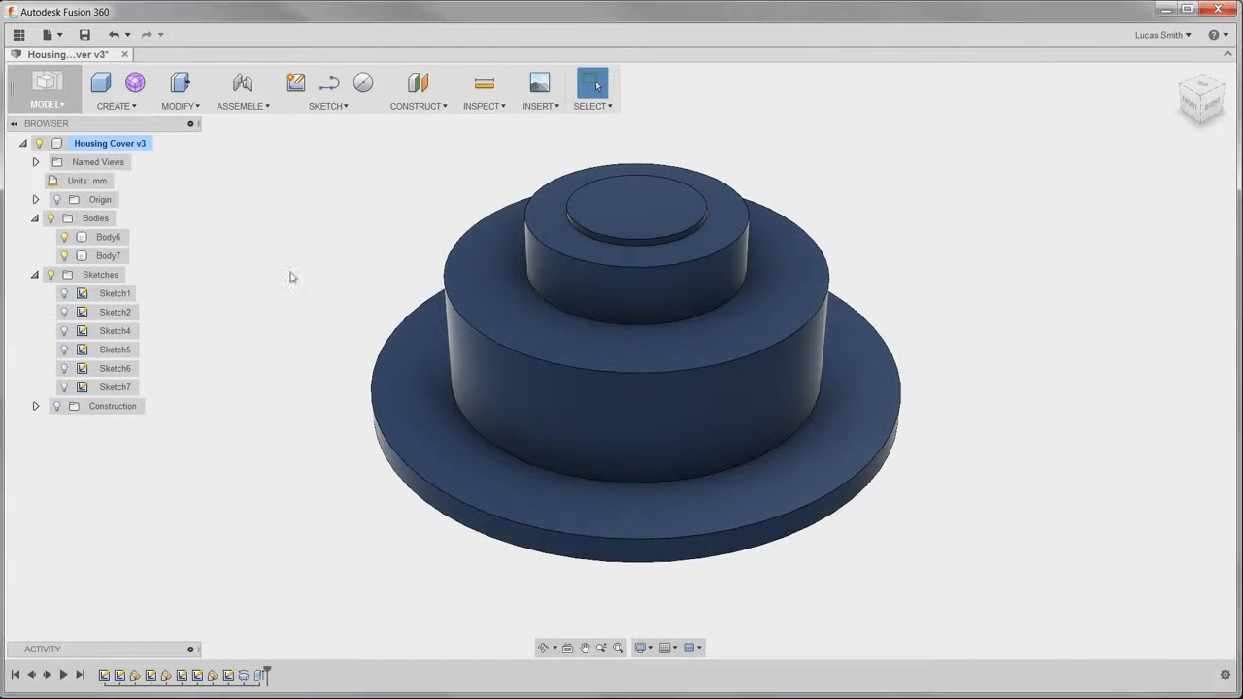
click(469, 286)
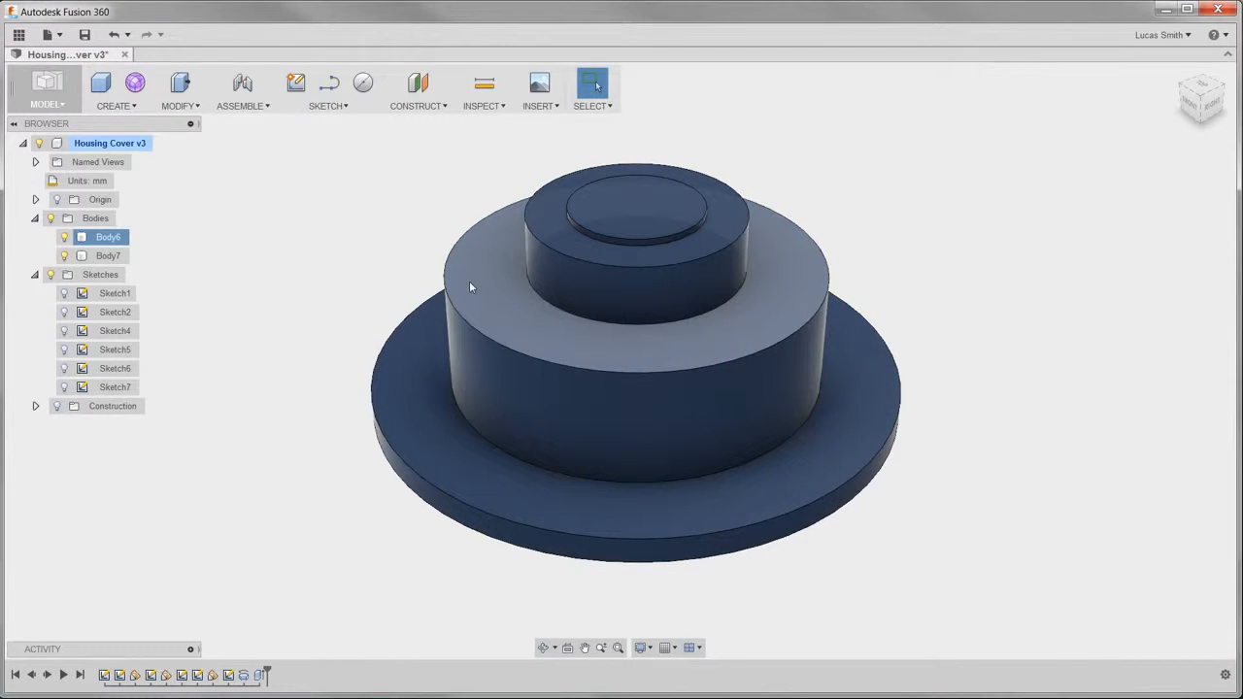
click(191, 108)
click(184, 142)
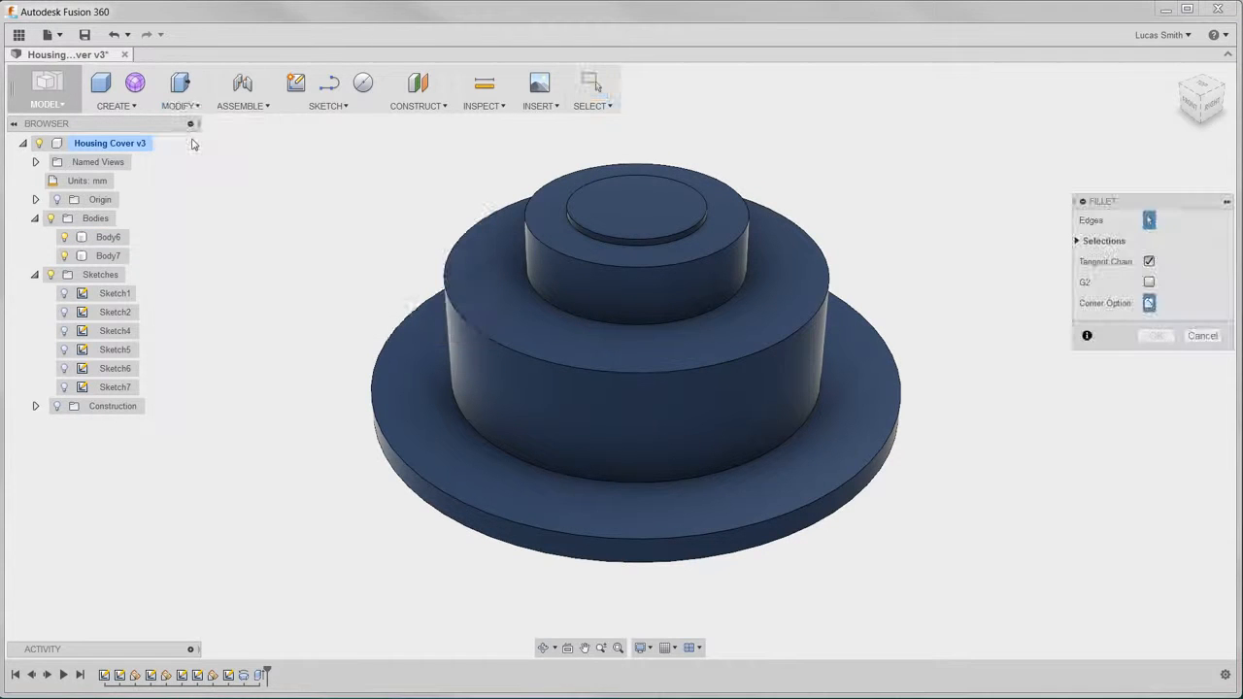
click(439, 269)
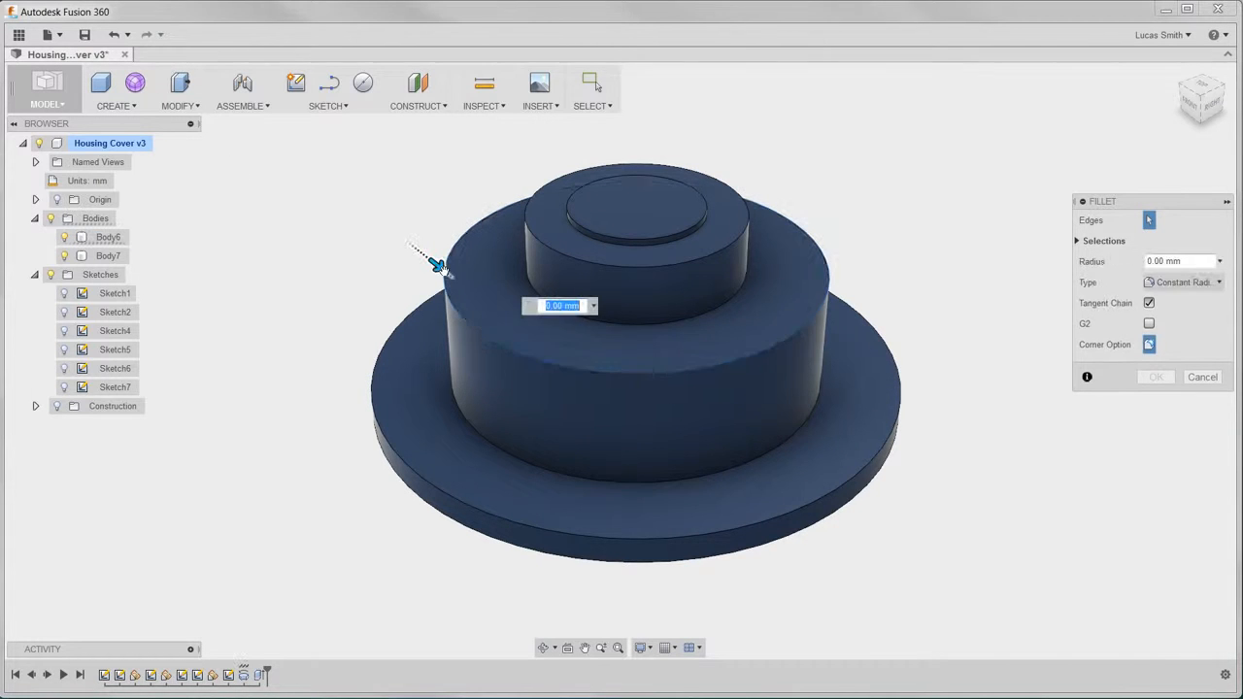
click(613, 326)
text(5)
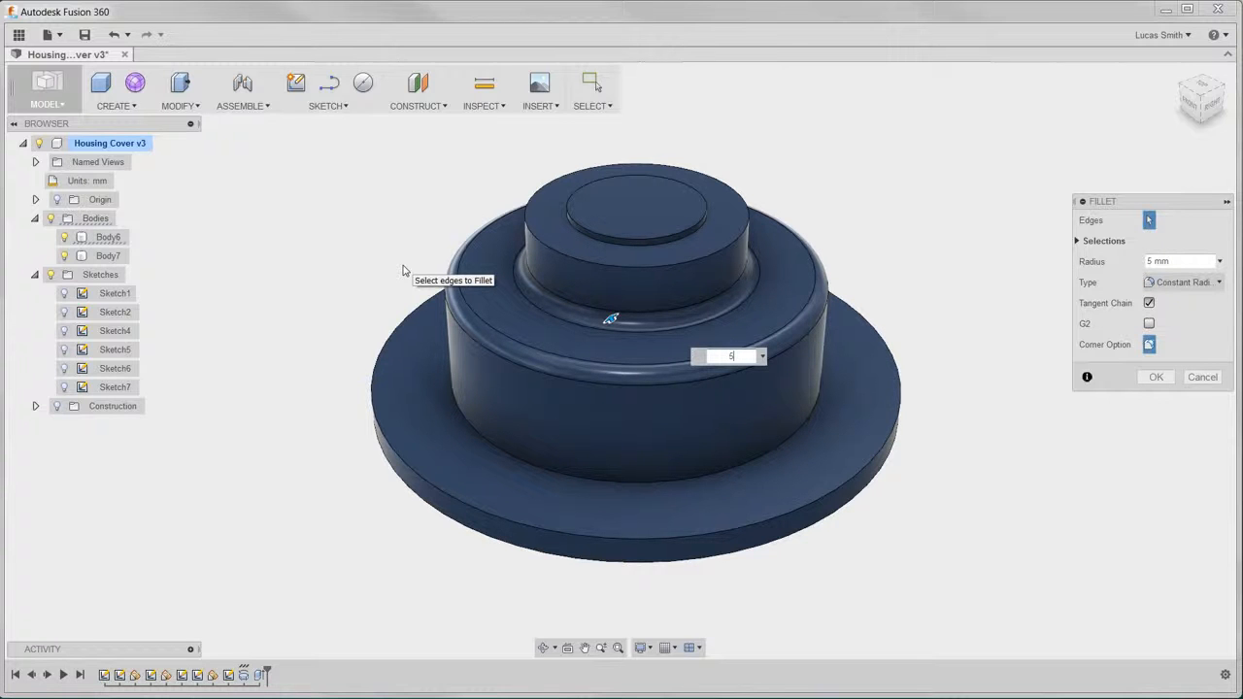
key(Return)
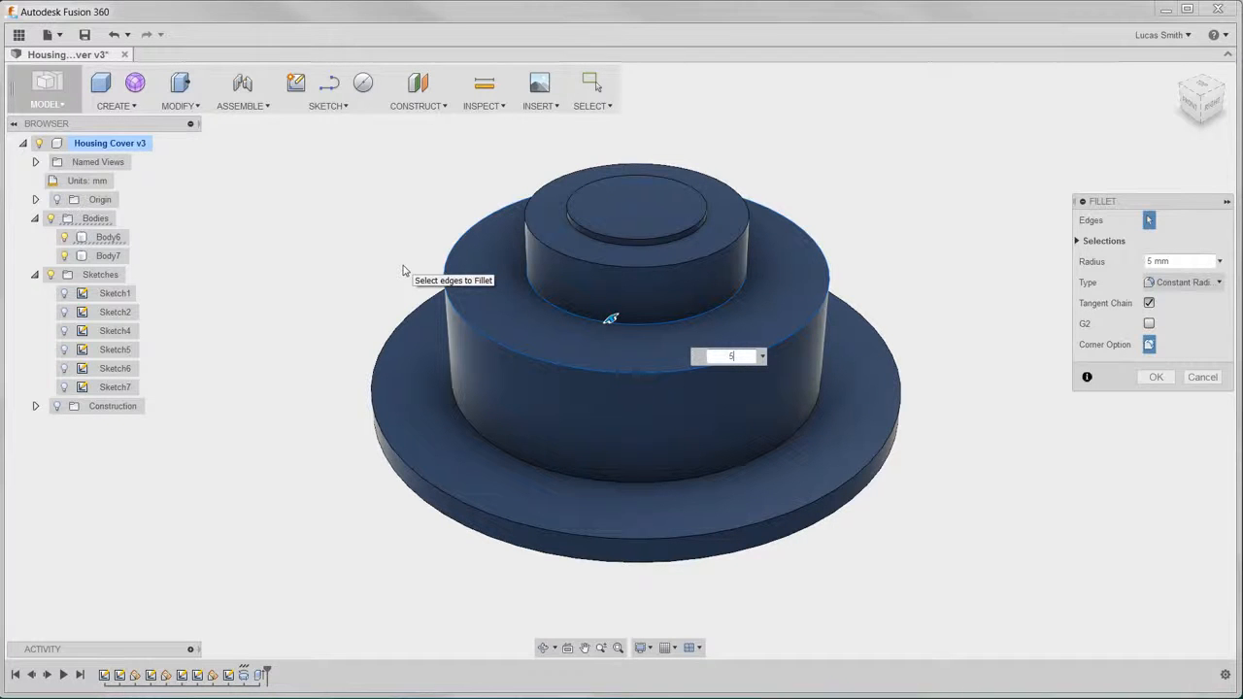
click(540, 294)
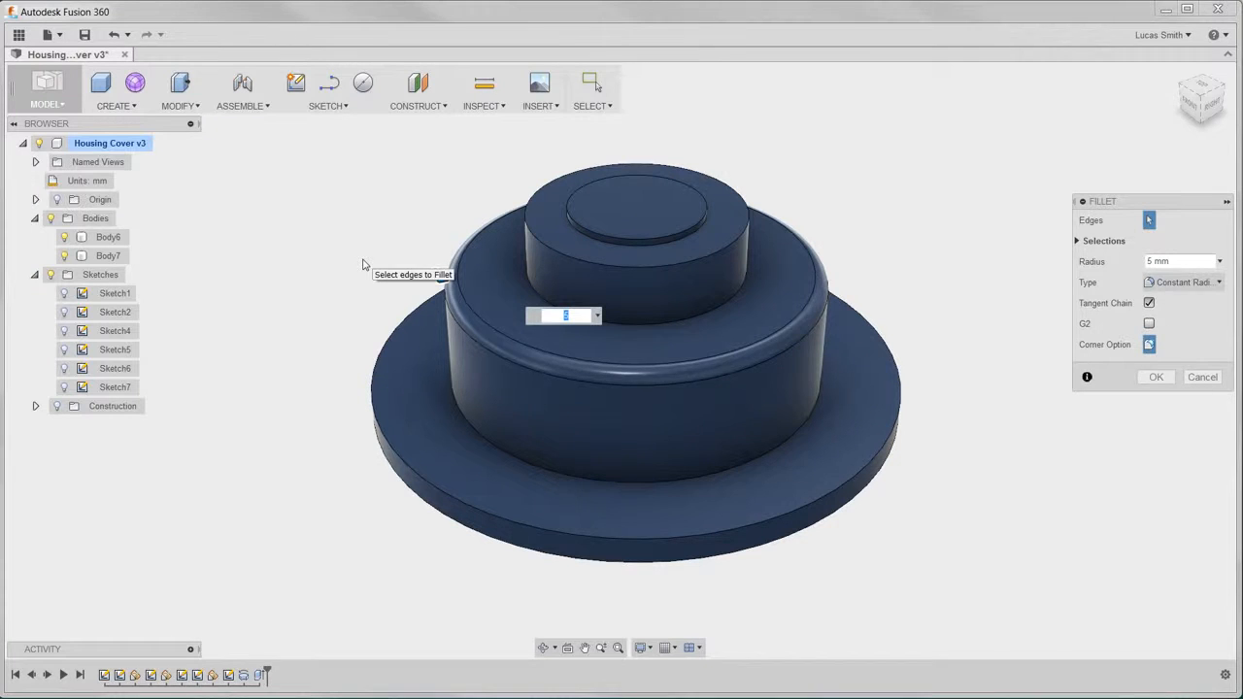
click(625, 327)
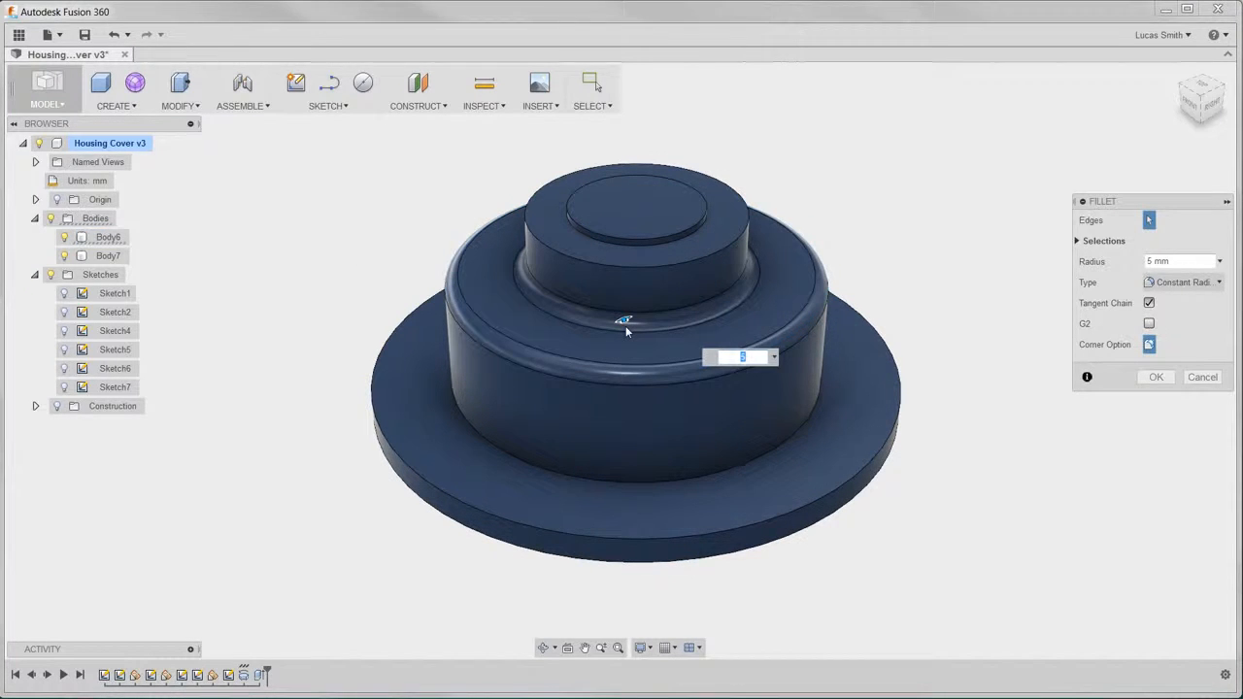
key(Return)
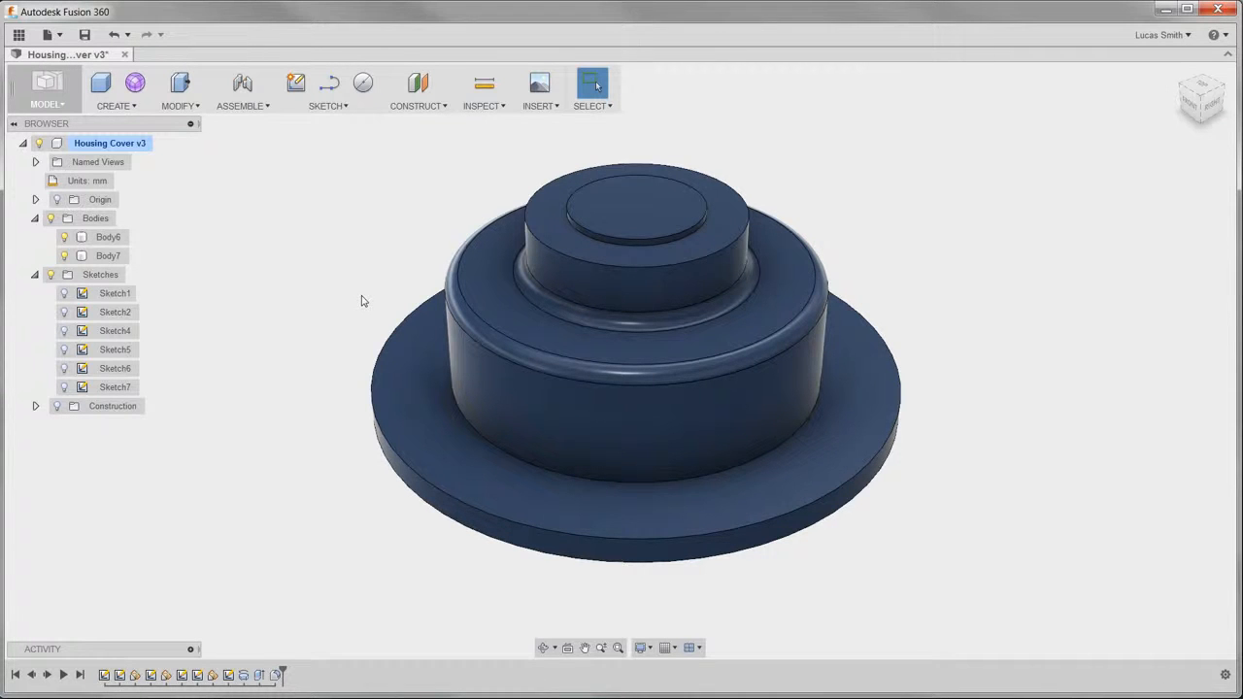
click(485, 371)
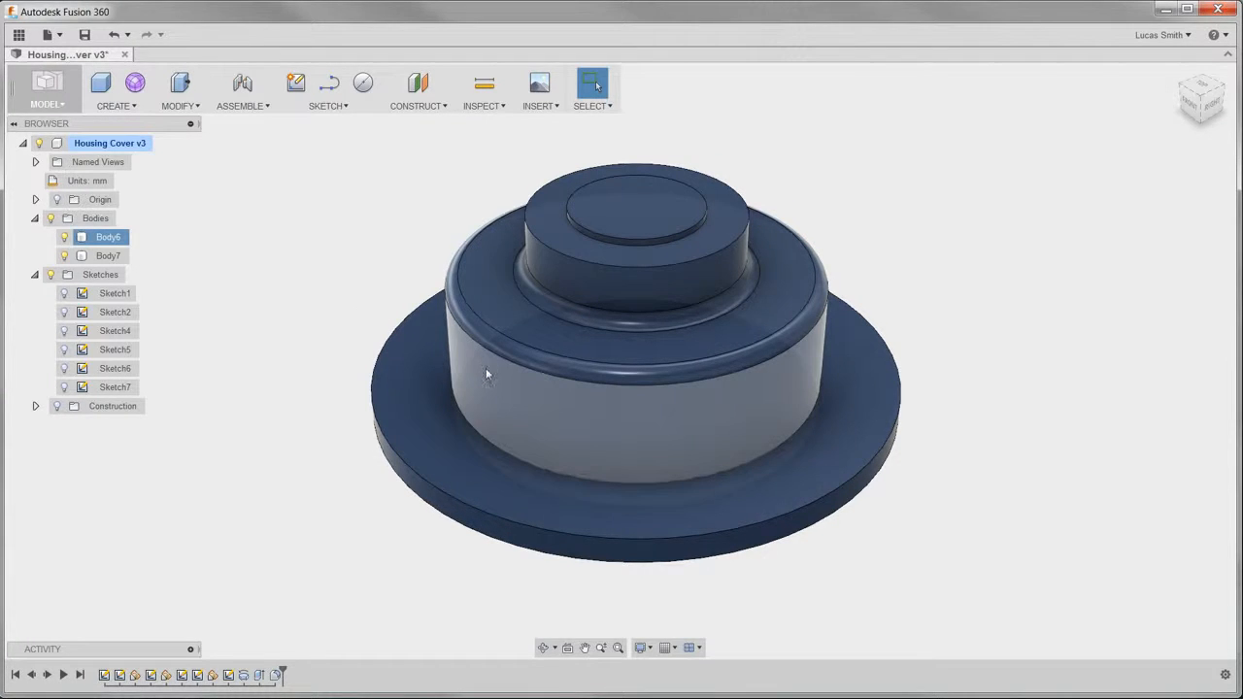
click(424, 430)
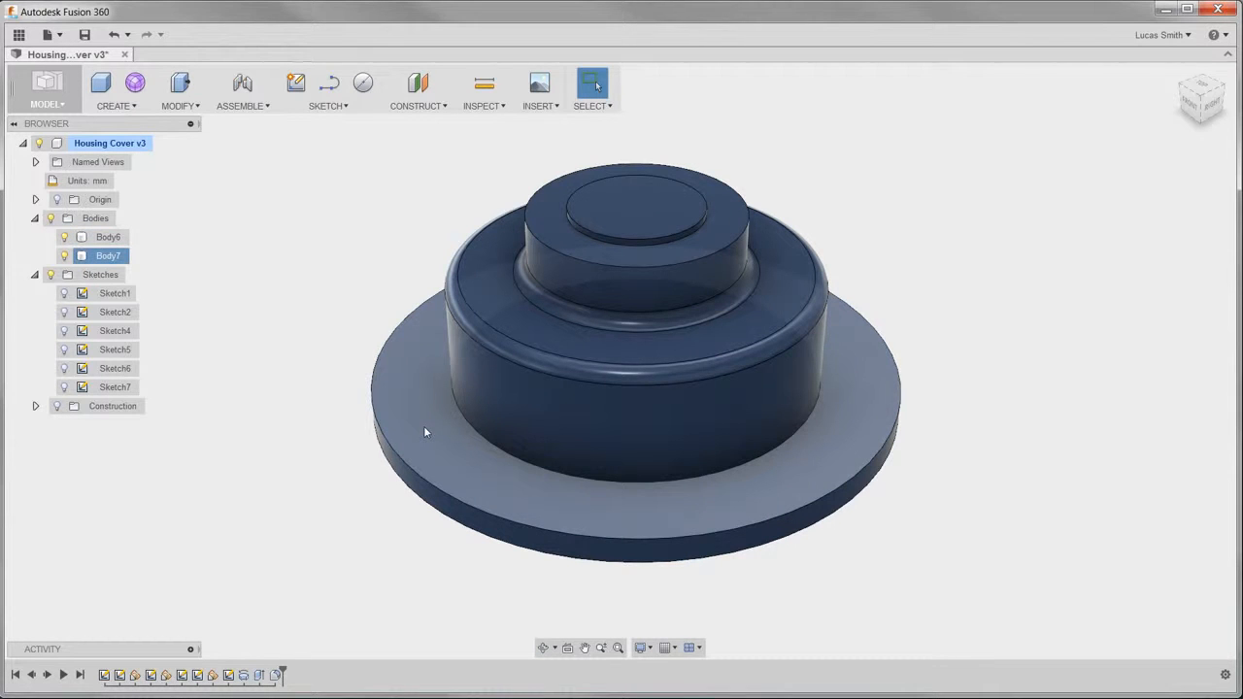
click(282, 408)
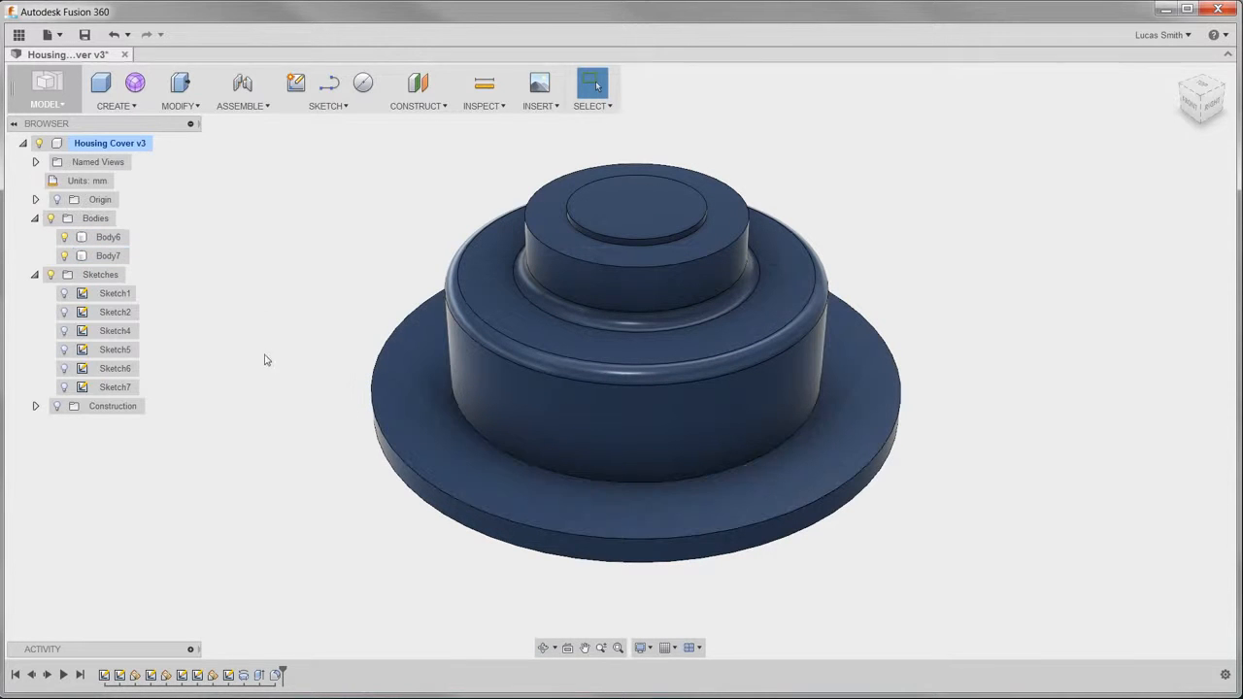
- Fillet the smaller cylinder's upper outer edge and the base flange's upper outer edge with a 2 mm radius
click(179, 102)
click(190, 142)
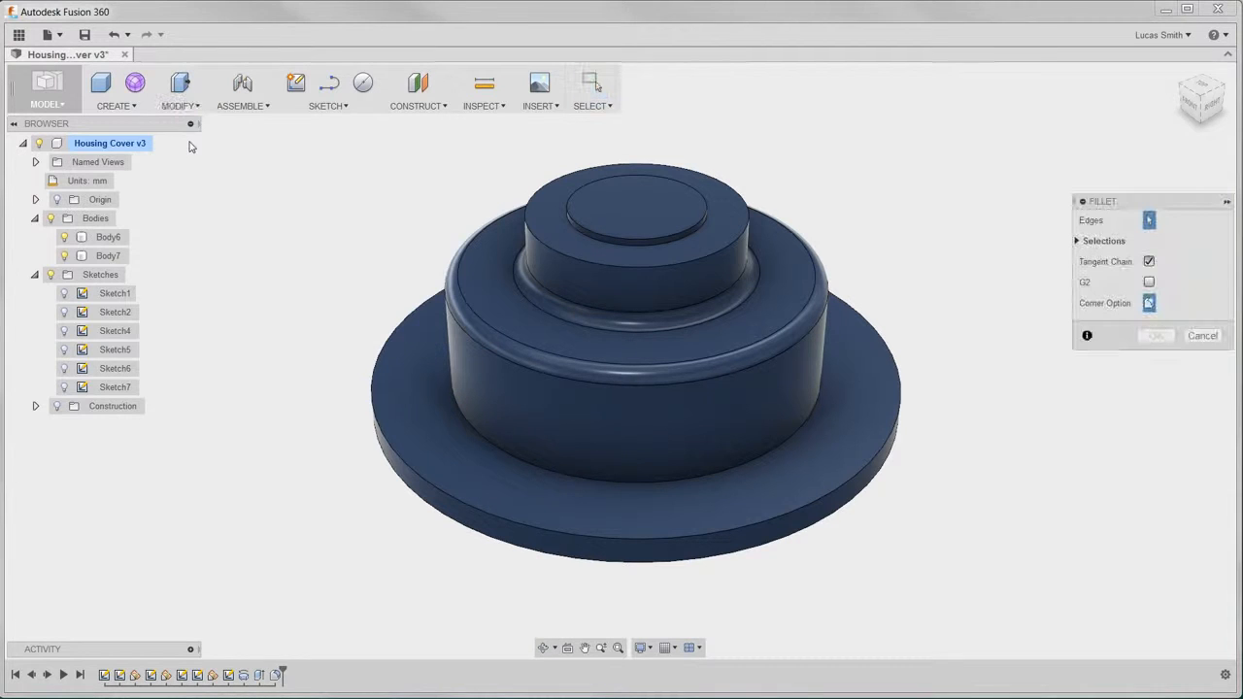
click(526, 201)
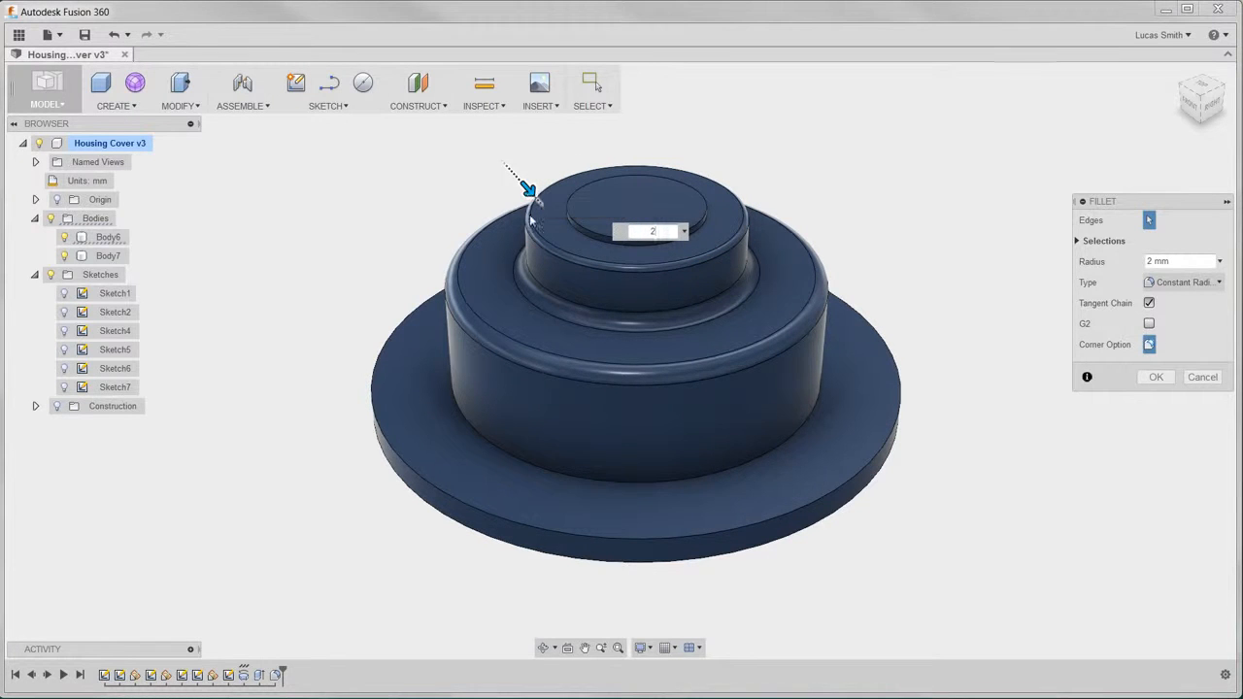
click(423, 482)
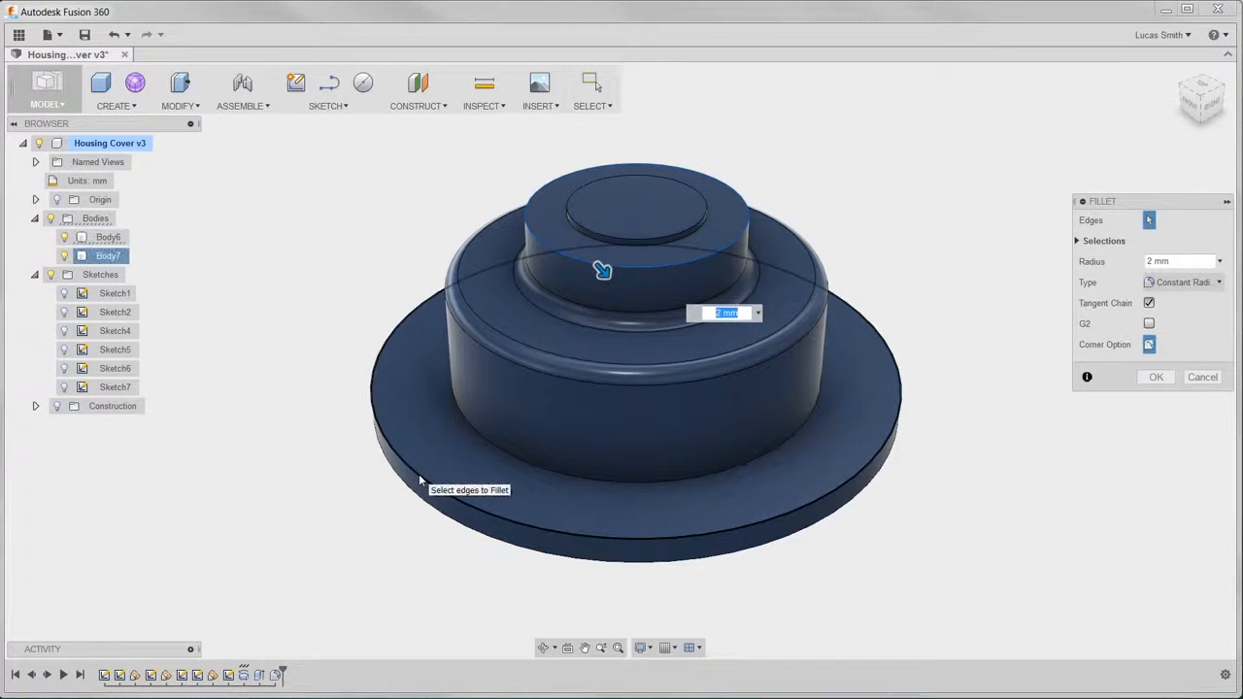
click(418, 474)
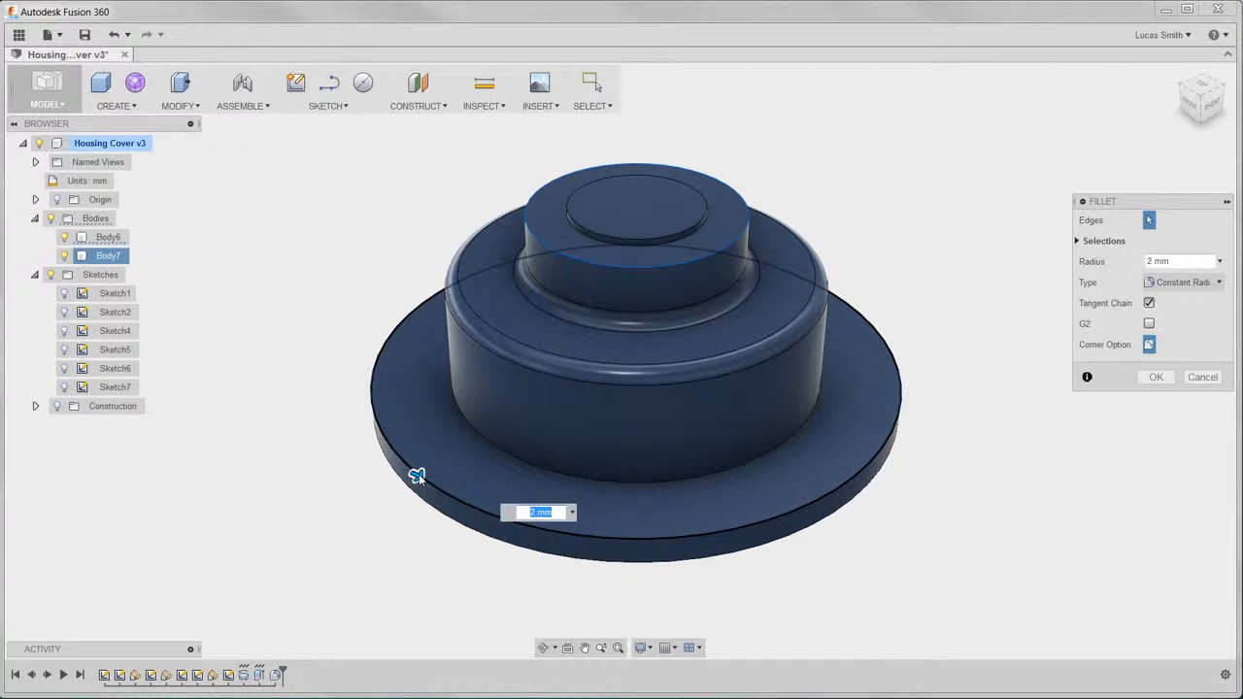
key(Return)
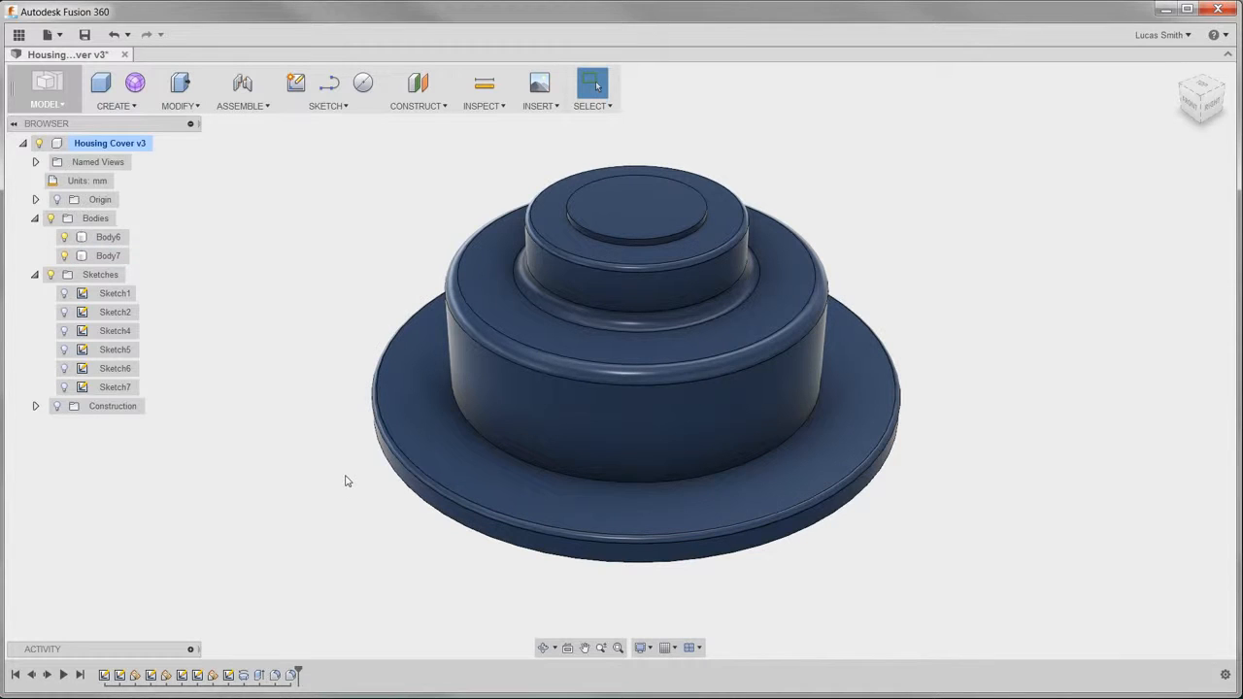
- Shell both bodies to a 5 mm inside thickness, removing the central underside face and the flange's underside face
click(179, 105)
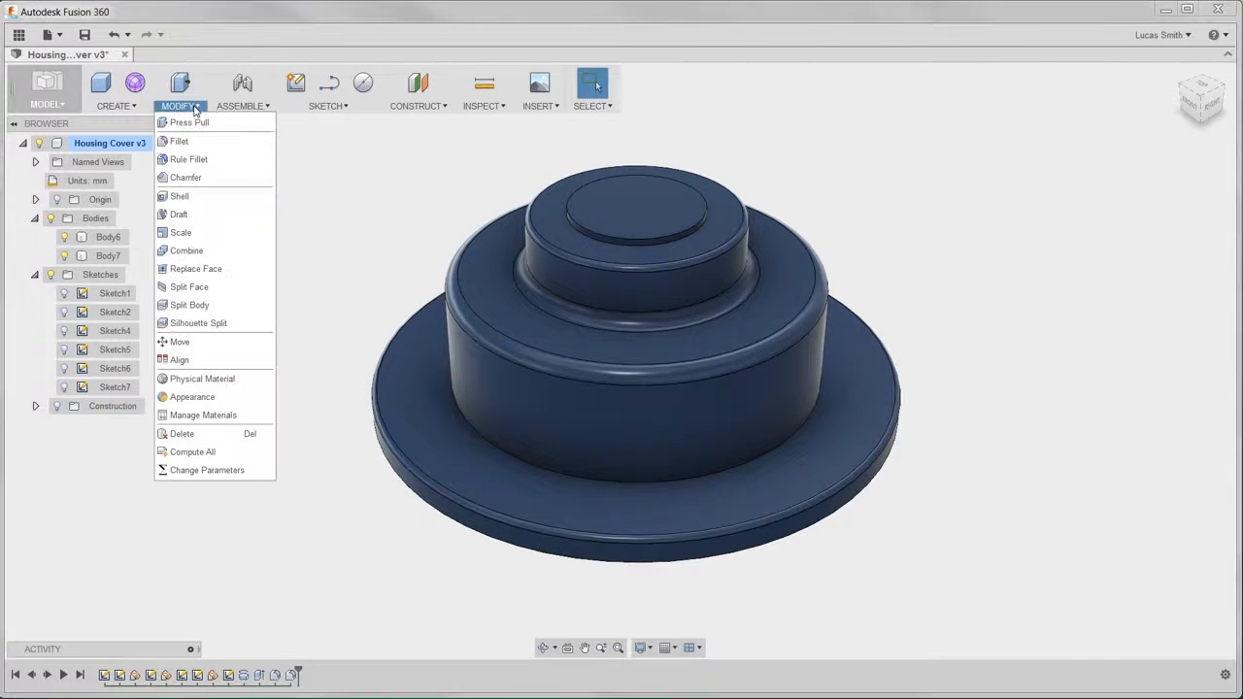
click(185, 197)
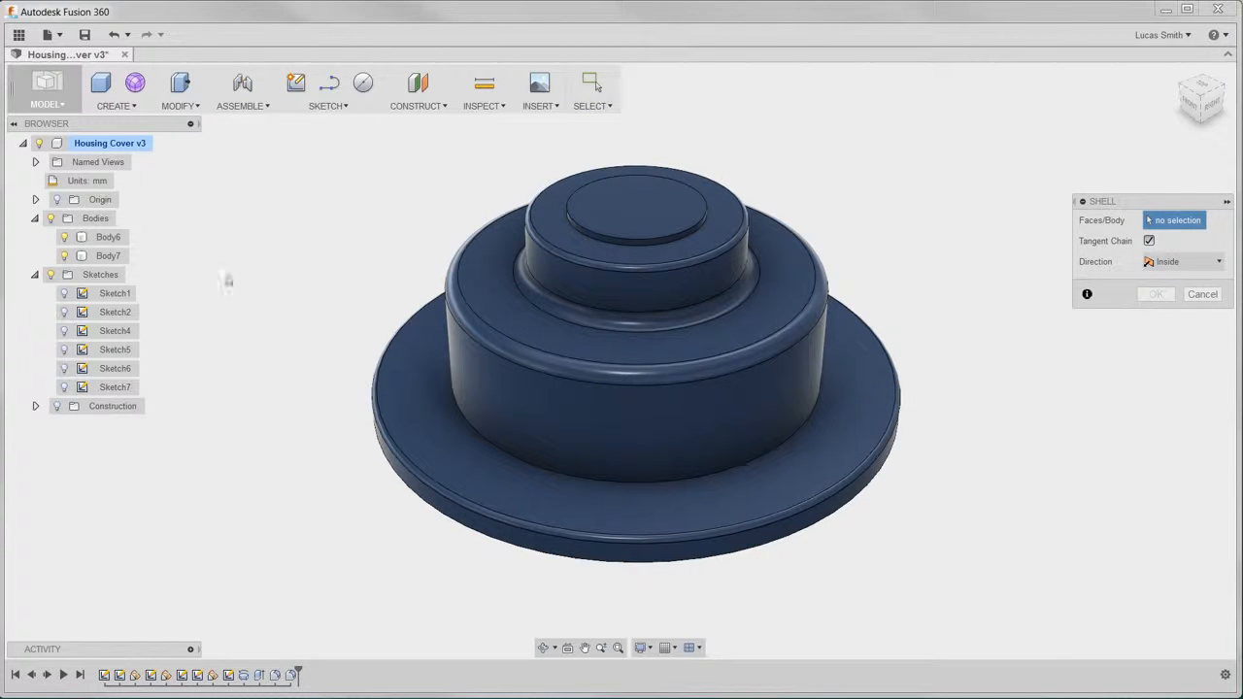
shift+middle_drag(385, 533, 386, 403)
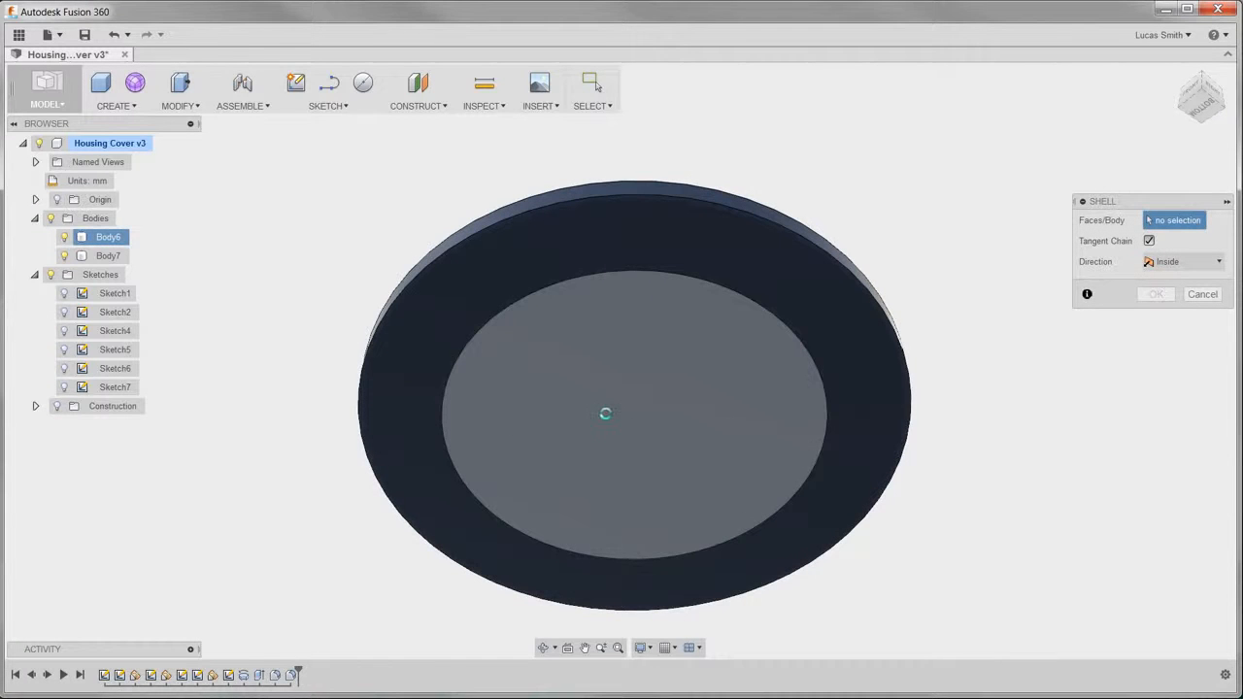
click(606, 419)
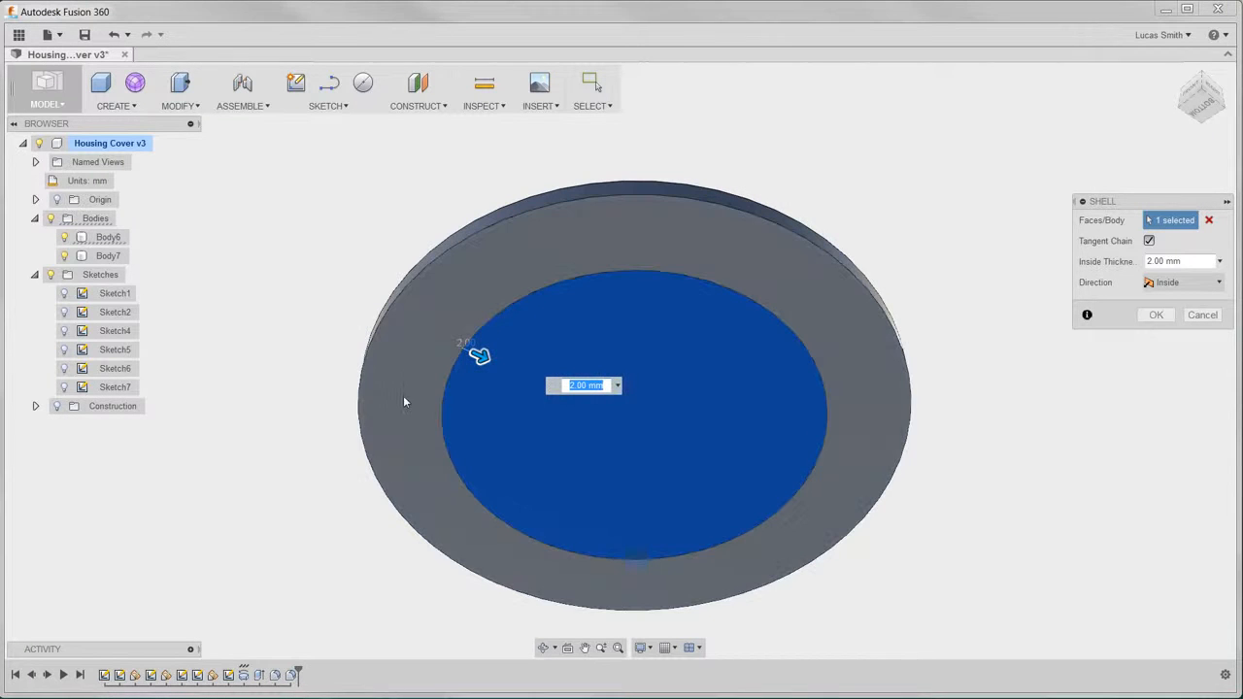
click(404, 393)
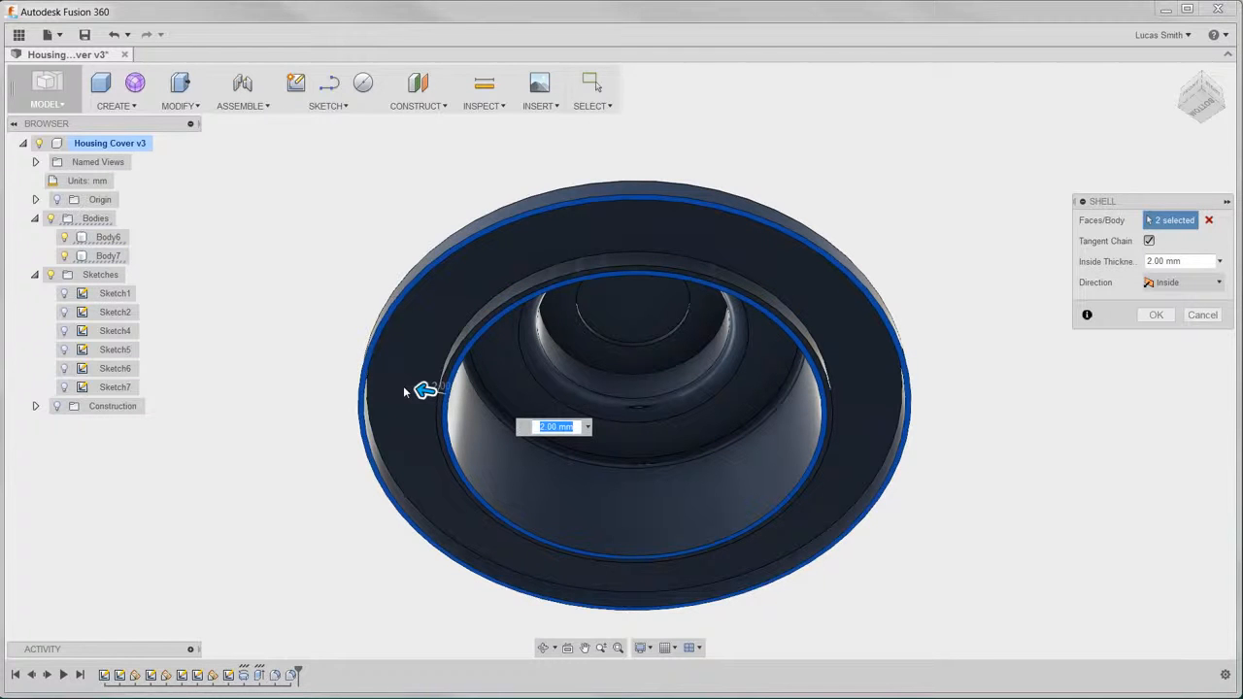
text(5)
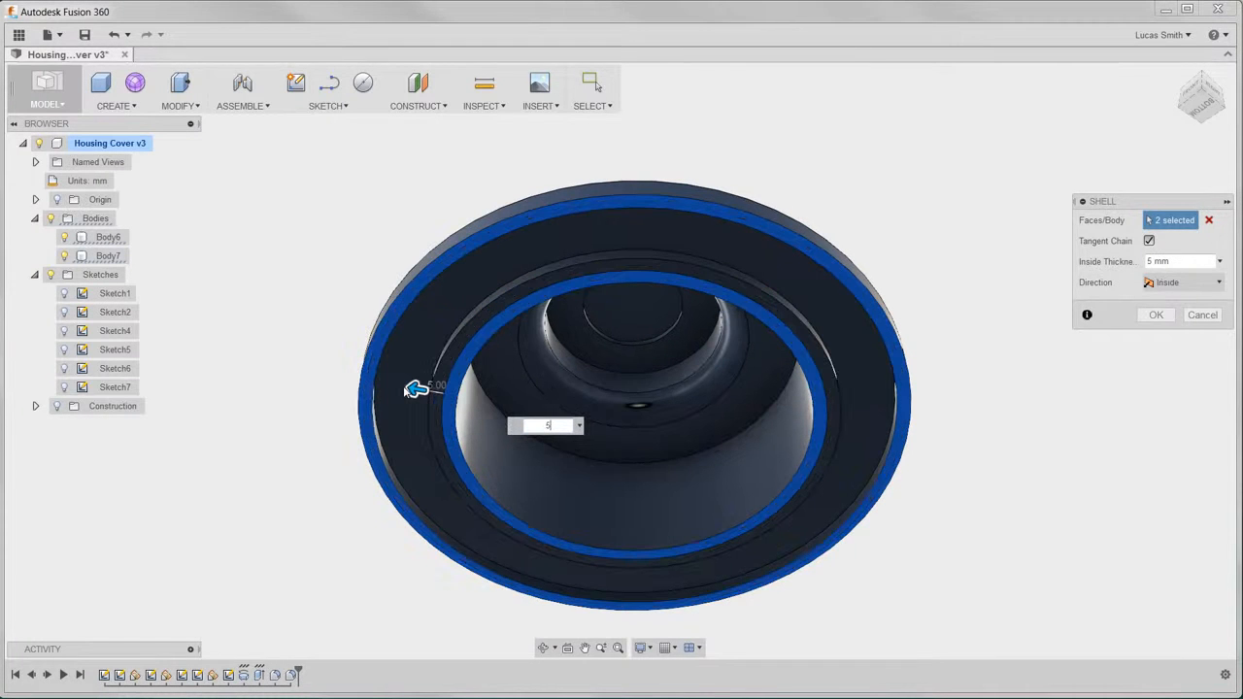
key(Return)
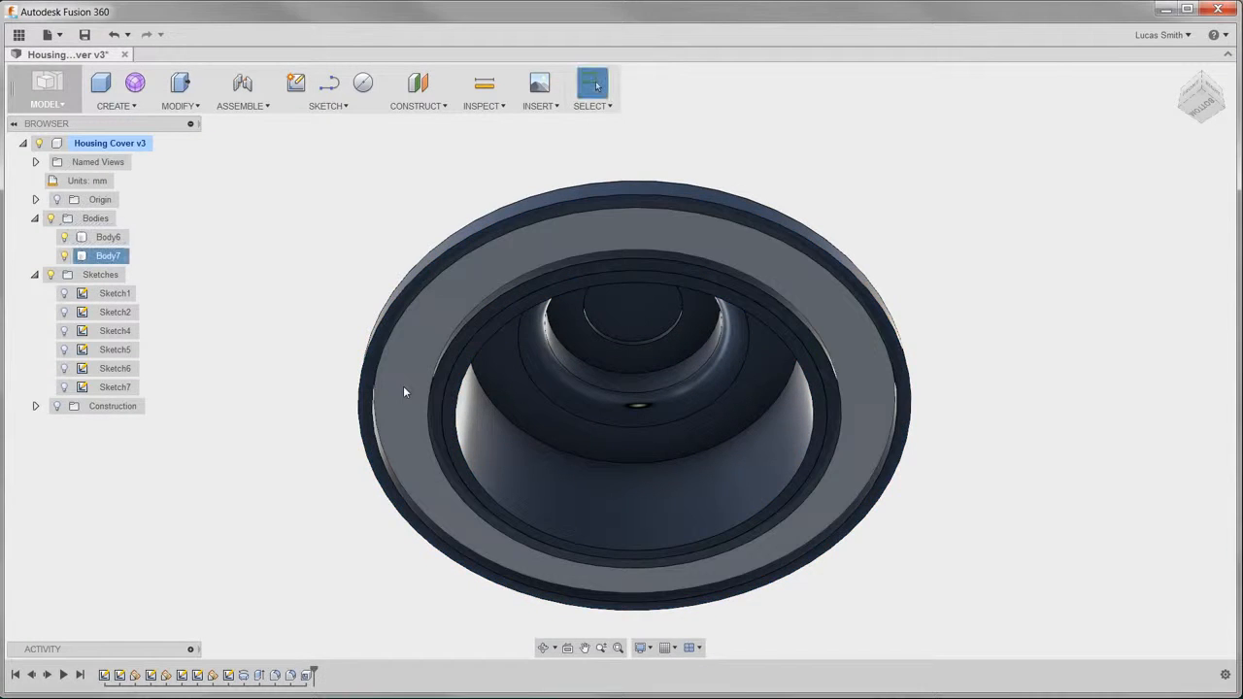
click(301, 380)
shift+middle_drag(294, 379, 305, 443)
key(Escape)
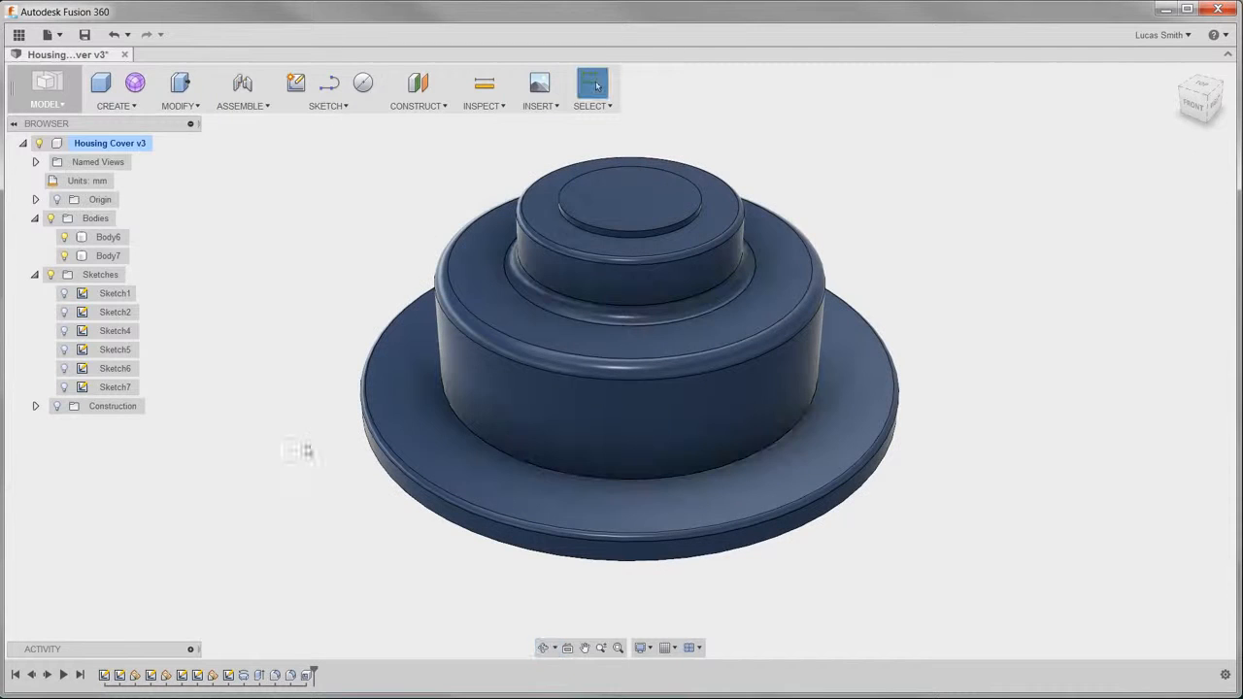
- Press Pull the circular top face of the uppermost disc upward by 7.5 mm
click(200, 107)
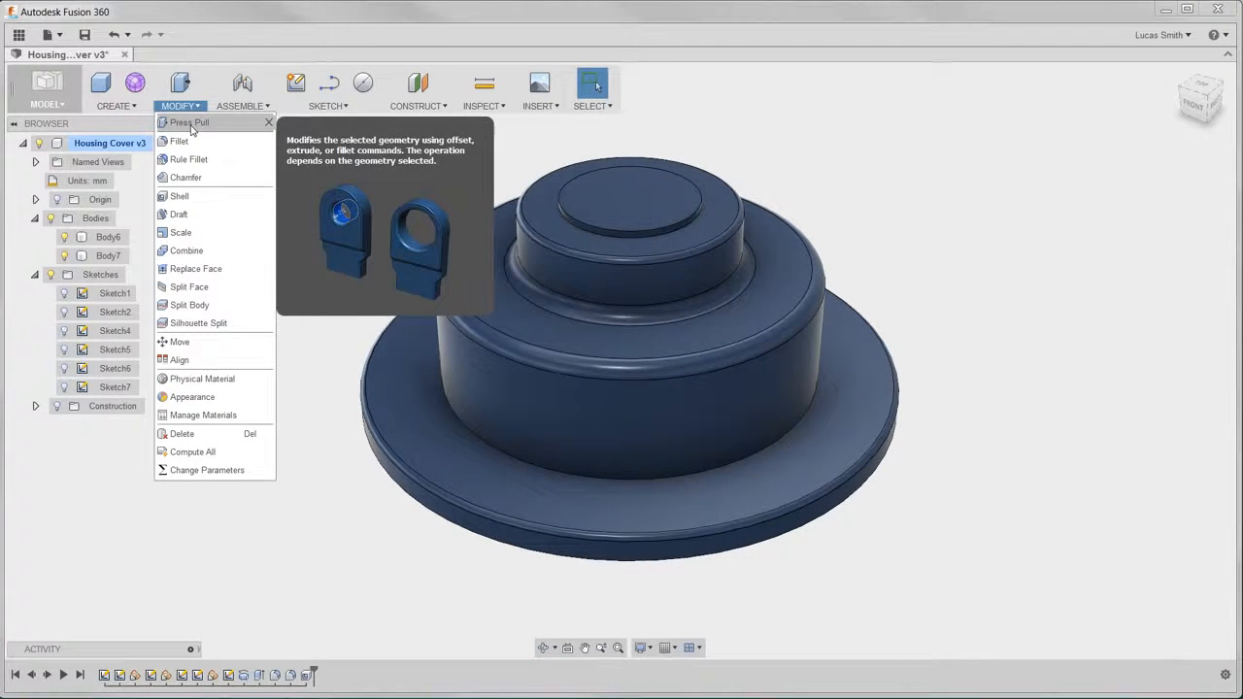
click(191, 124)
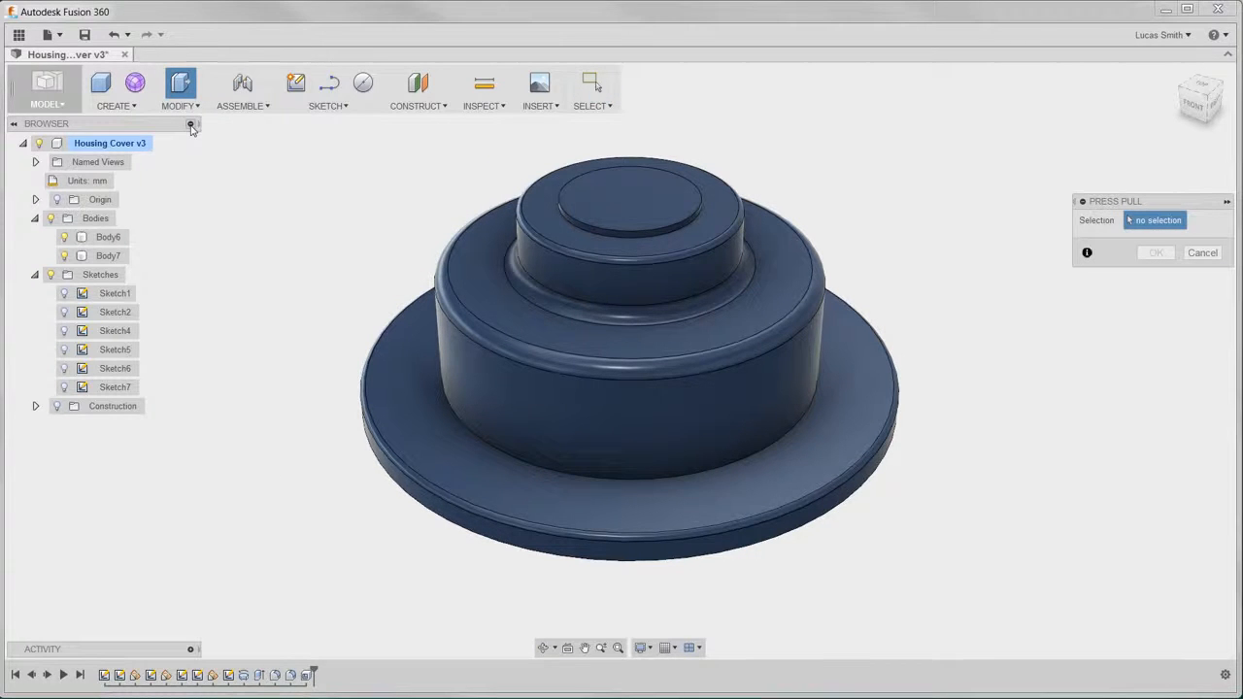
click(601, 195)
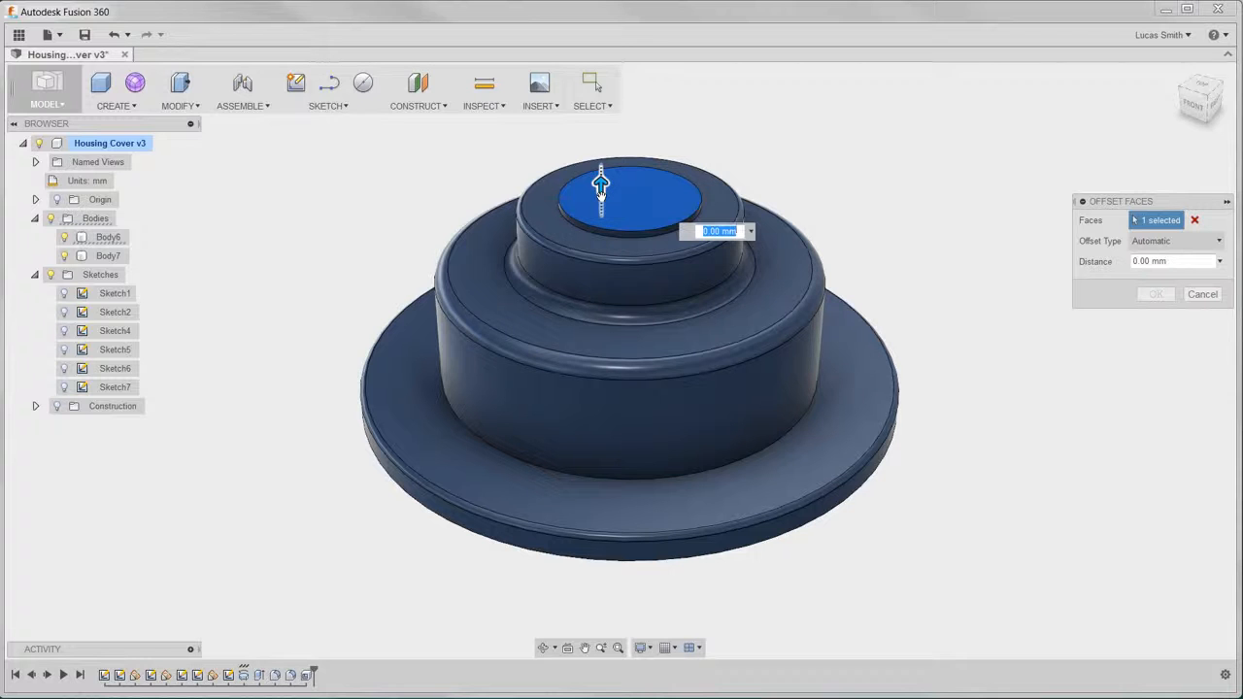
text(7.5)
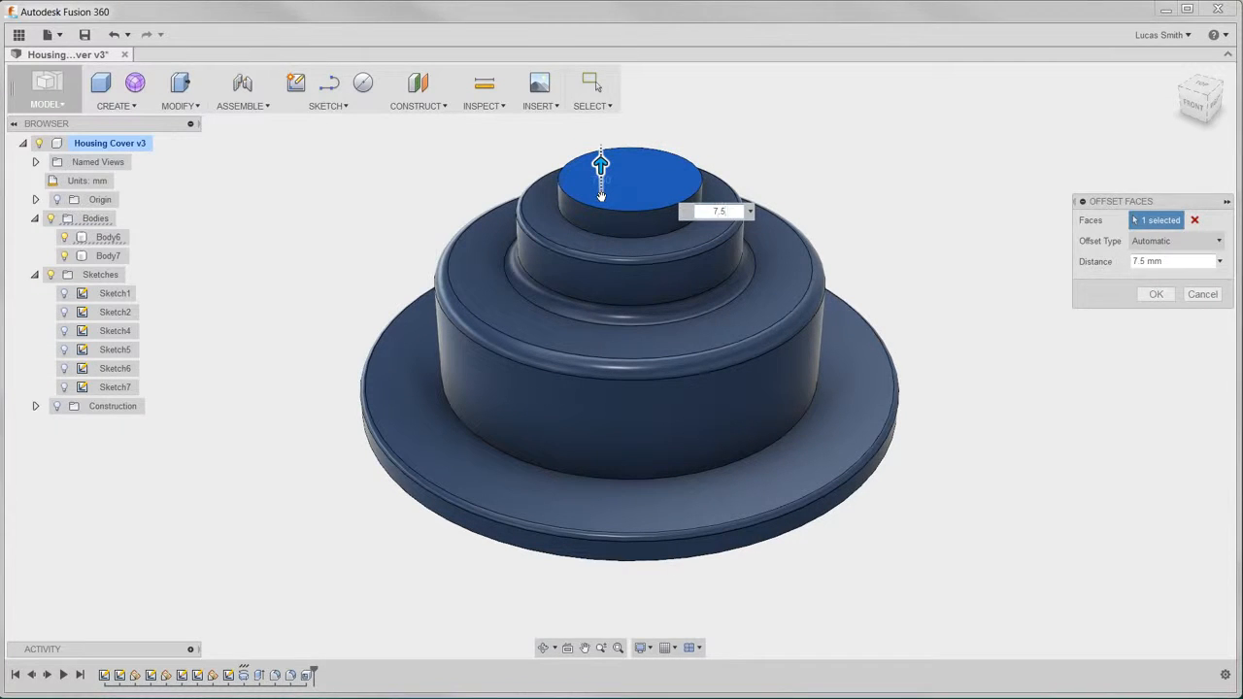
key(Return)
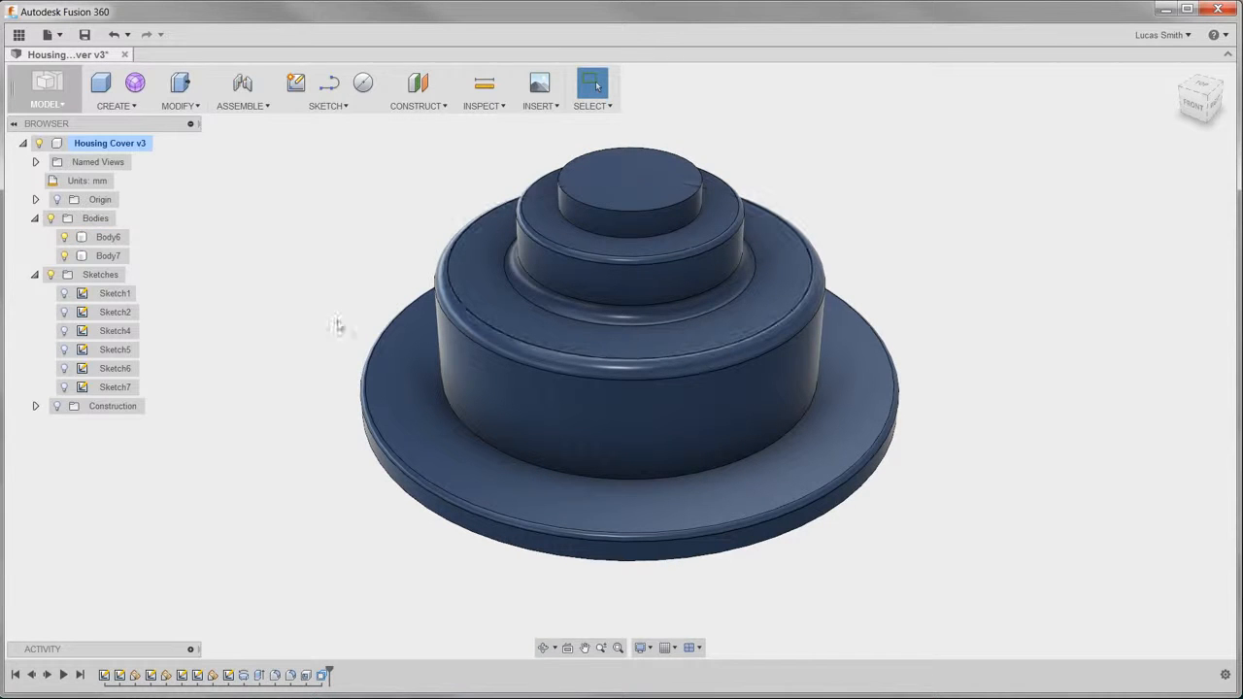
- Use Press Pull on the fillet around the large cylinder's upper edge to set its radius to 12.5 mm
drag(260, 382, 256, 249)
right_drag(256, 249, 251, 189)
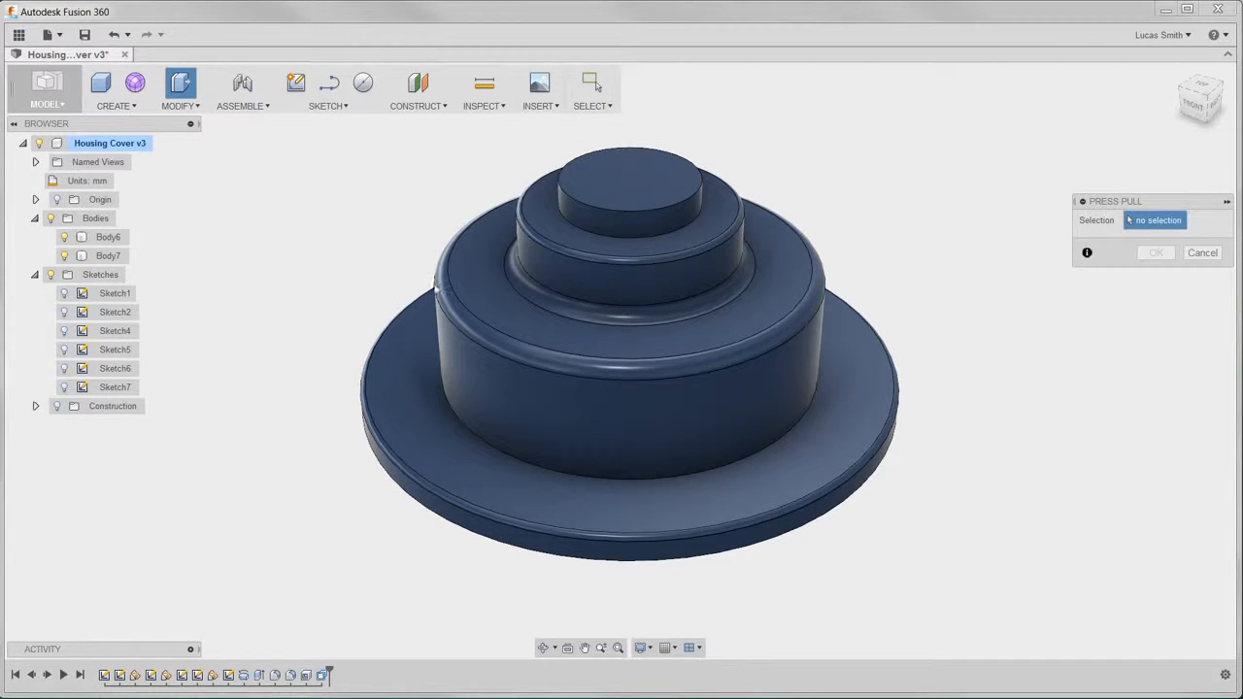
click(434, 285)
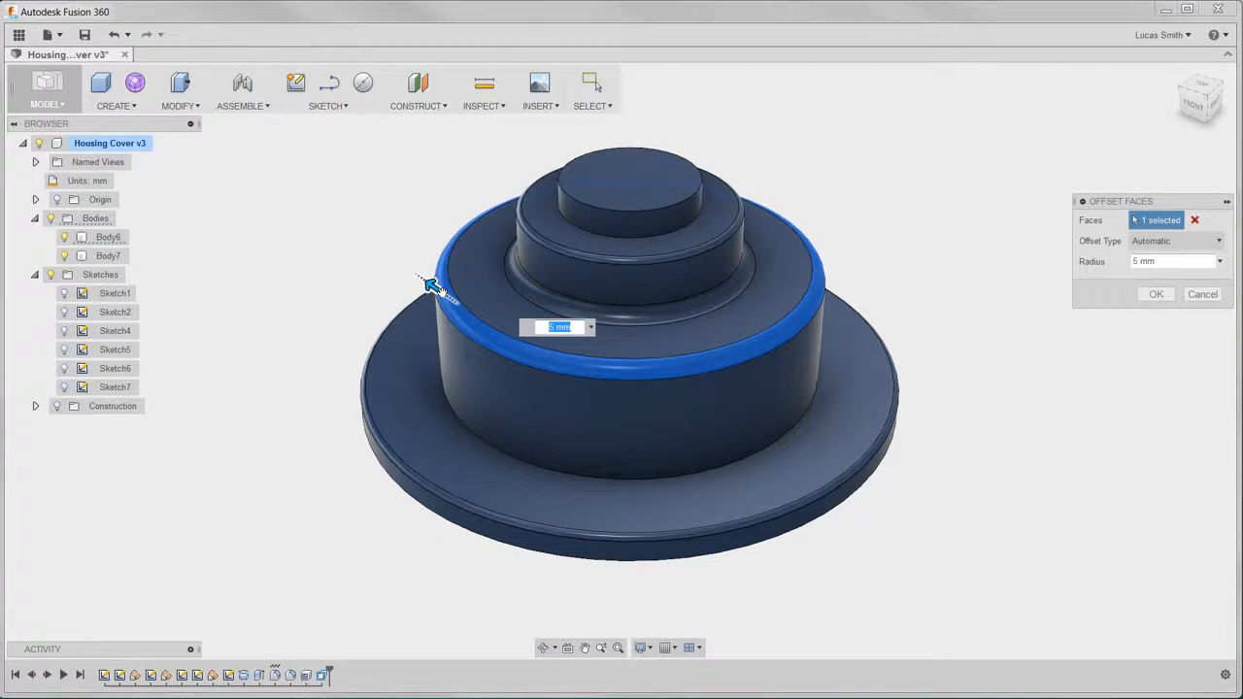
mouse_move(431, 284)
mouse_down()
mouse_move(417, 274)
mouse_move(431, 283)
mouse_up()
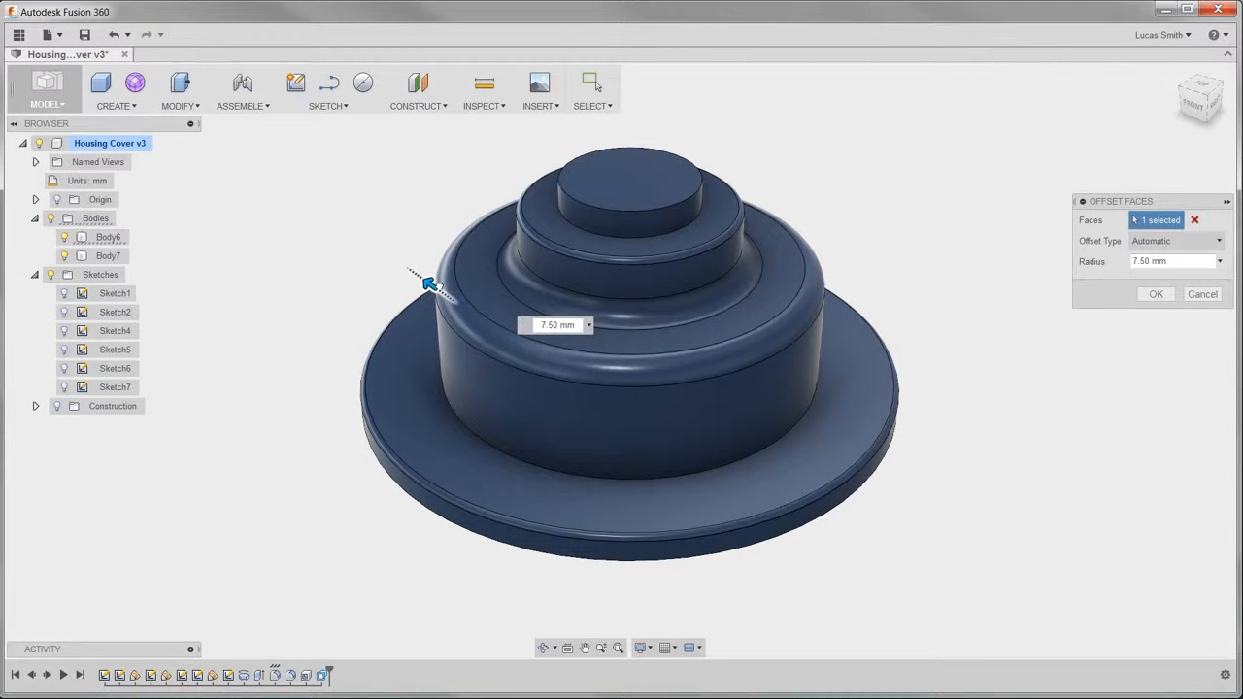
text(12.5)
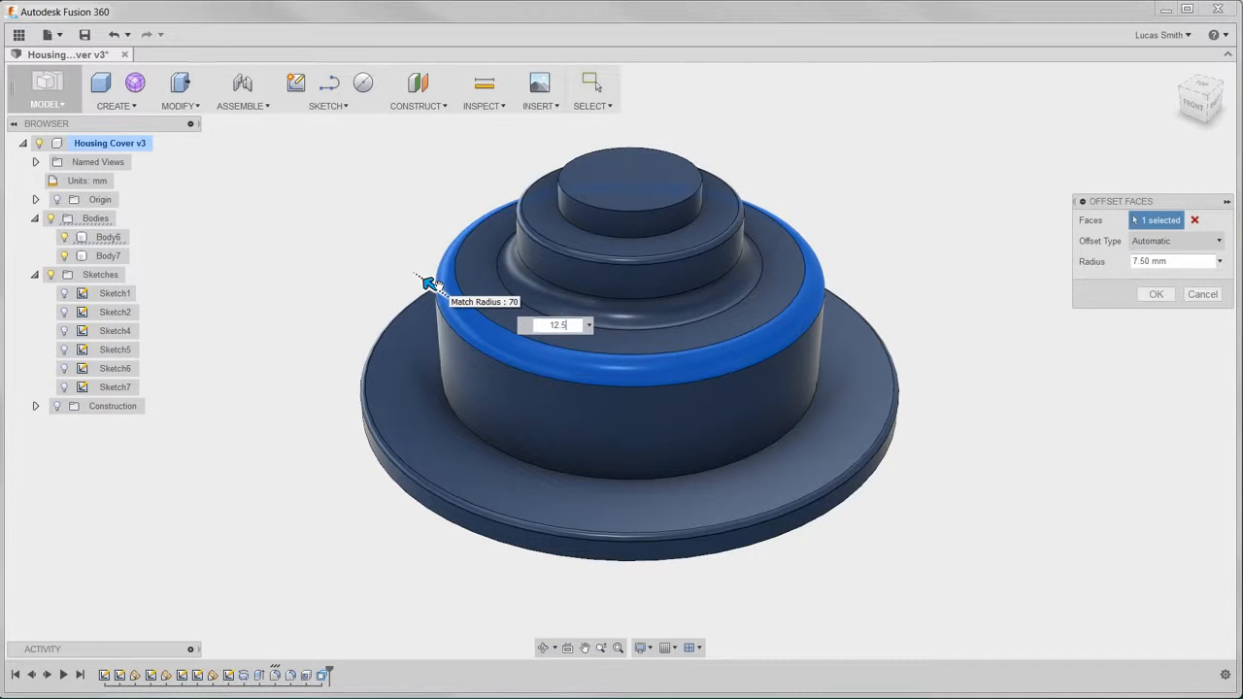
key(Return)
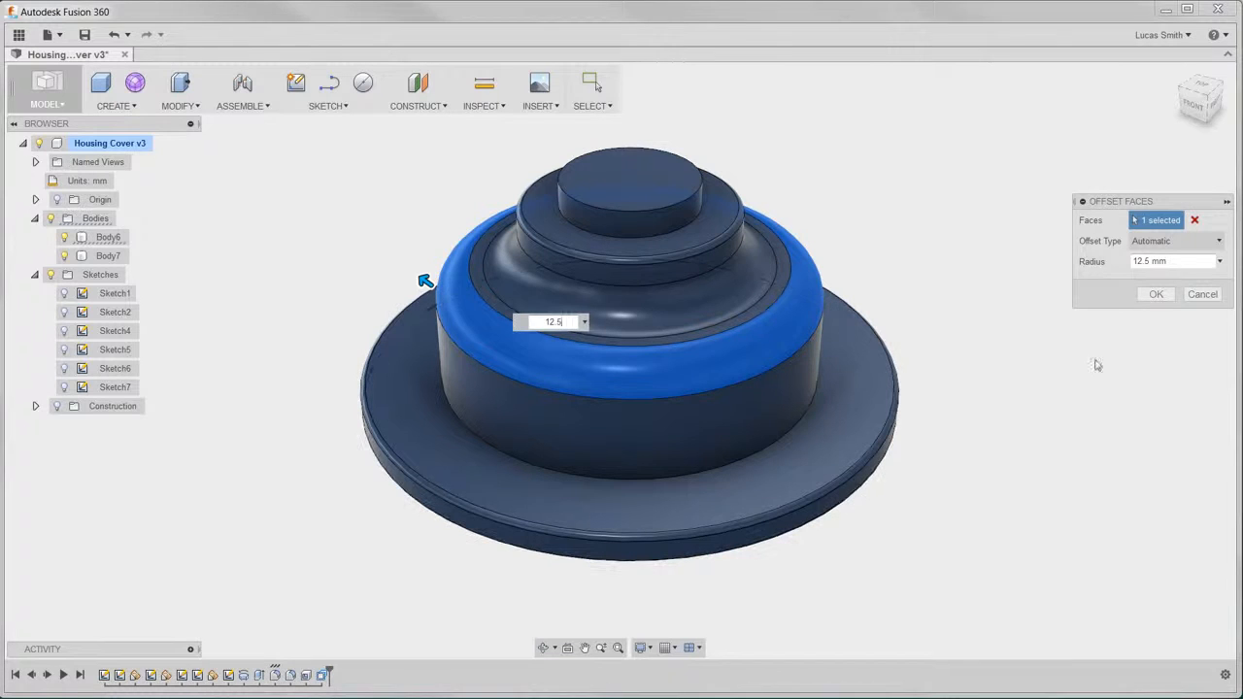
click(1155, 294)
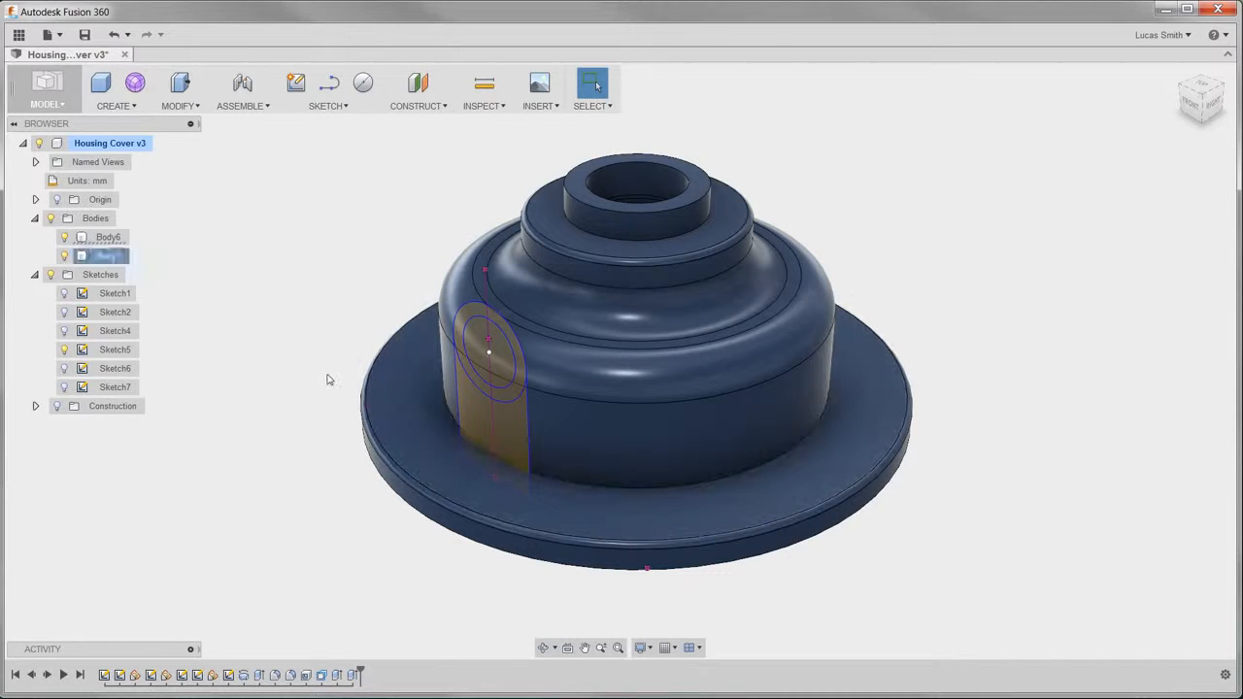
- Start an Extrude using all six regions of the arch-shaped profile in Sketch5, including both concentric circles
click(127, 110)
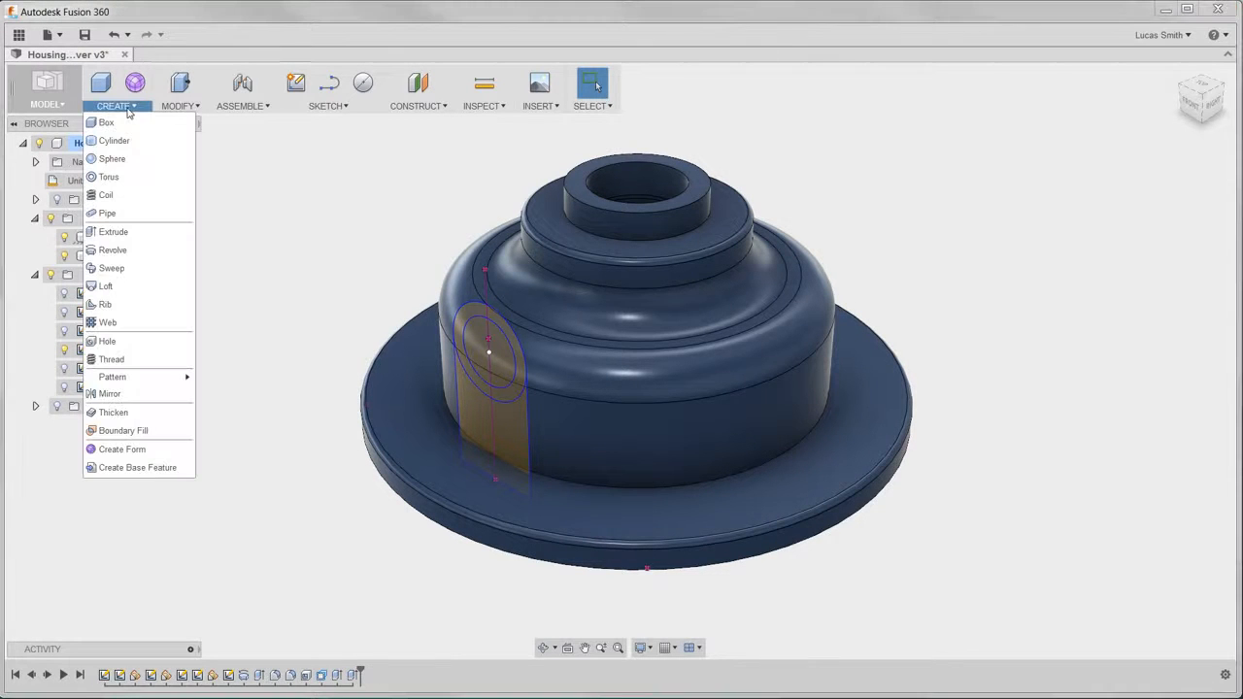
click(142, 236)
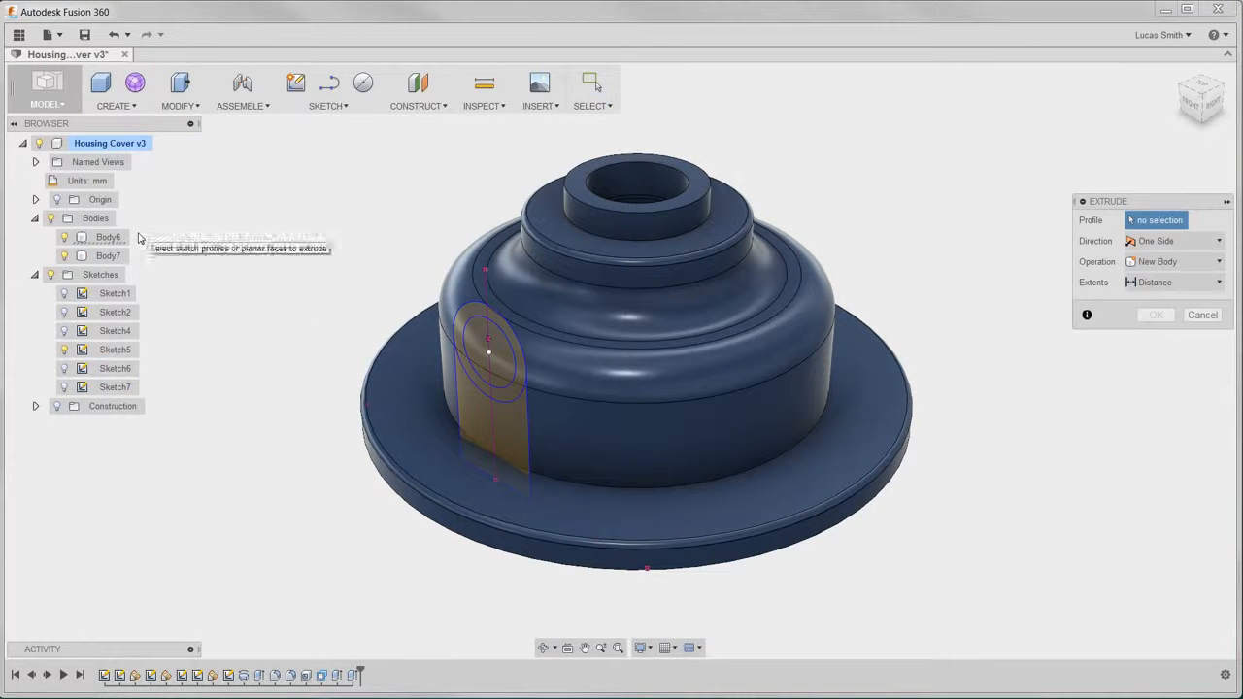
click(473, 337)
click(496, 345)
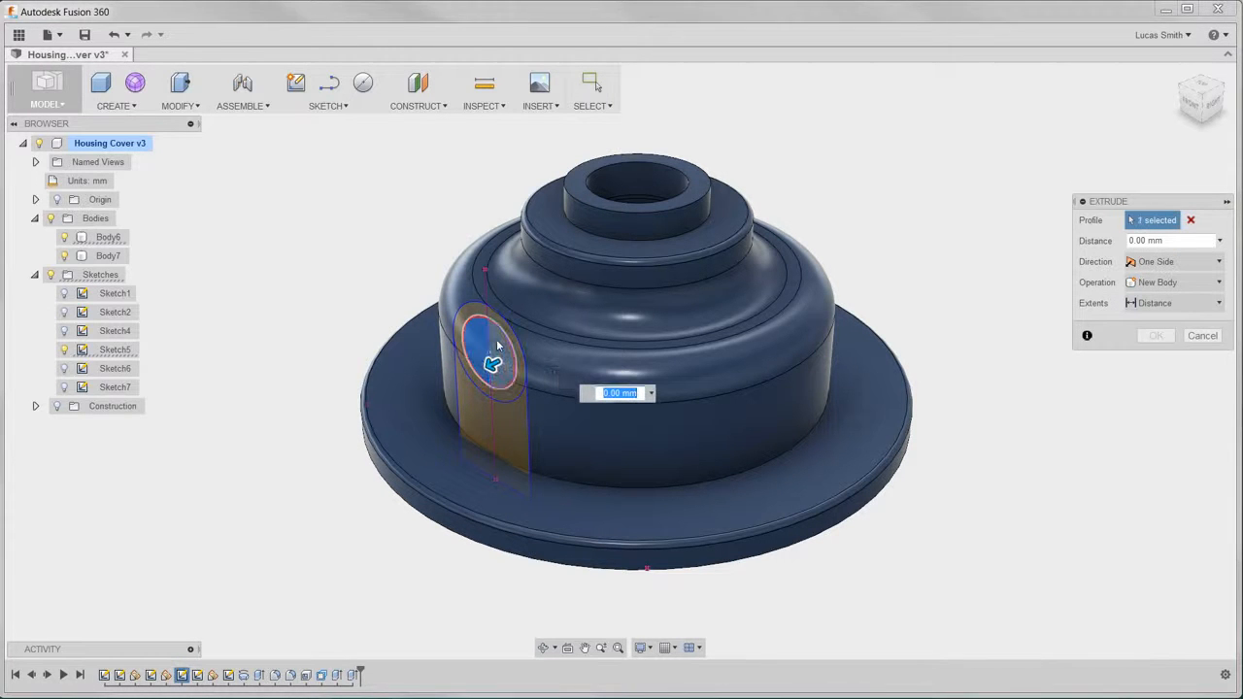
click(517, 348)
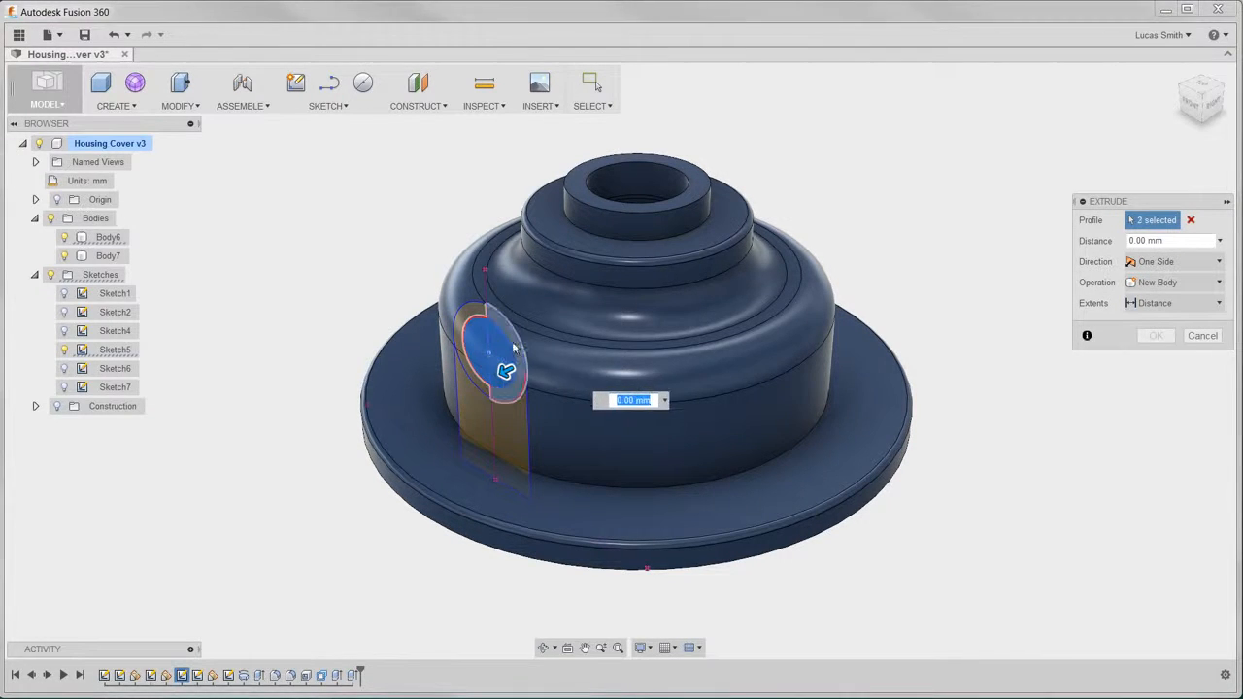
click(478, 326)
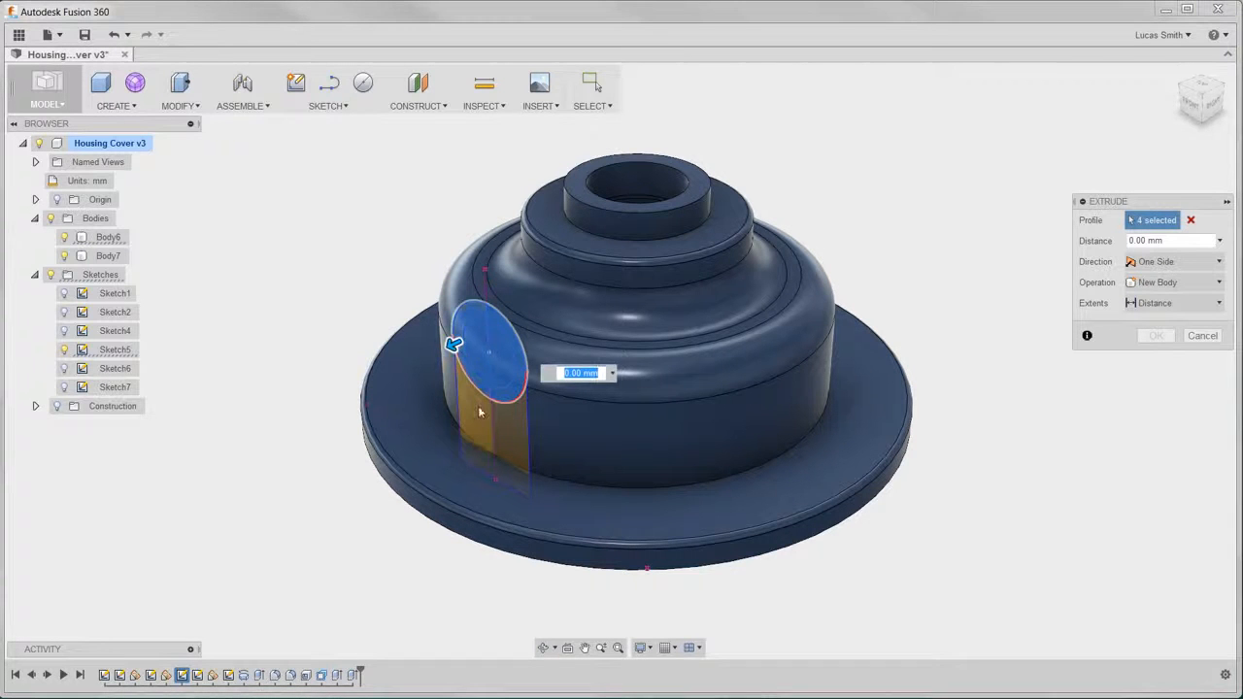
click(512, 423)
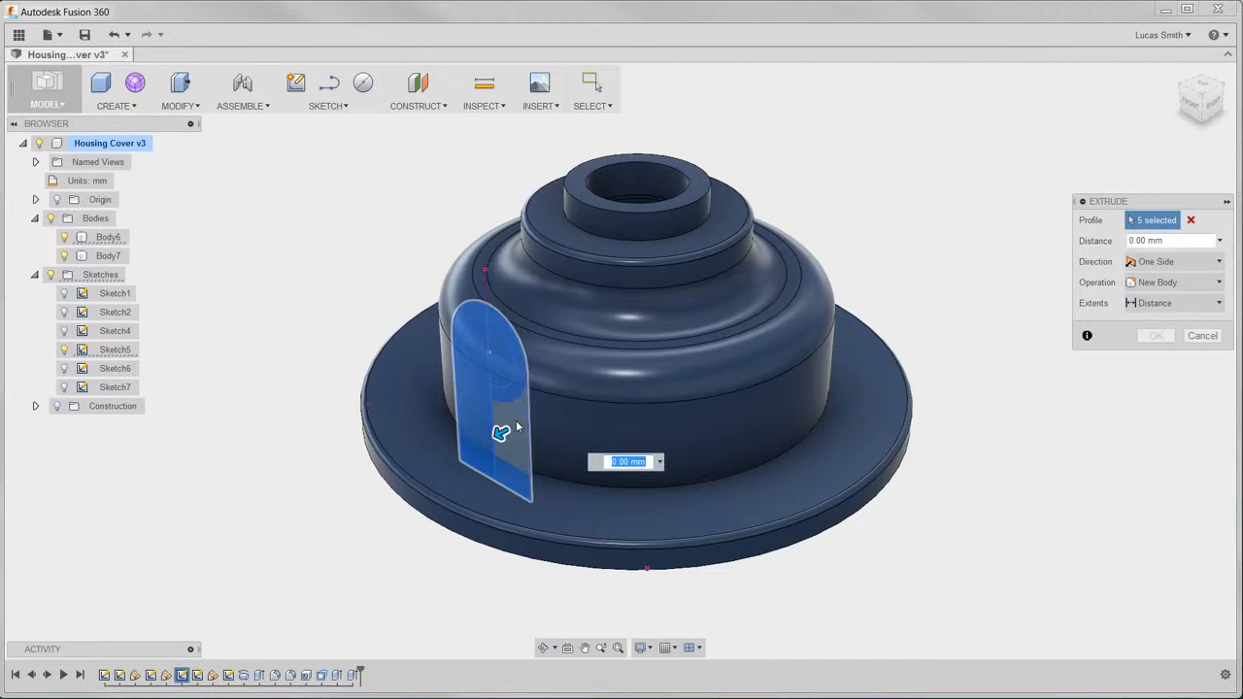
click(516, 420)
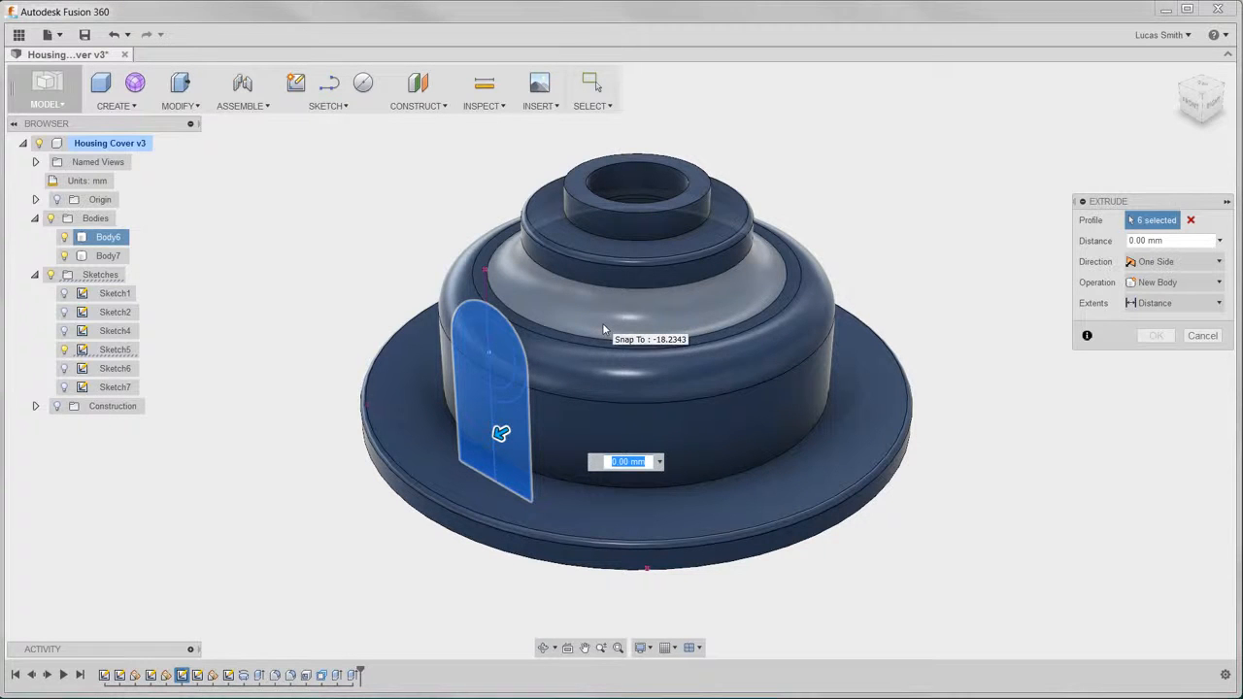
- Extrude the arch profile with Join, extents To and Match Shape, ending at the curved neck face below the smaller cylinder
click(1146, 283)
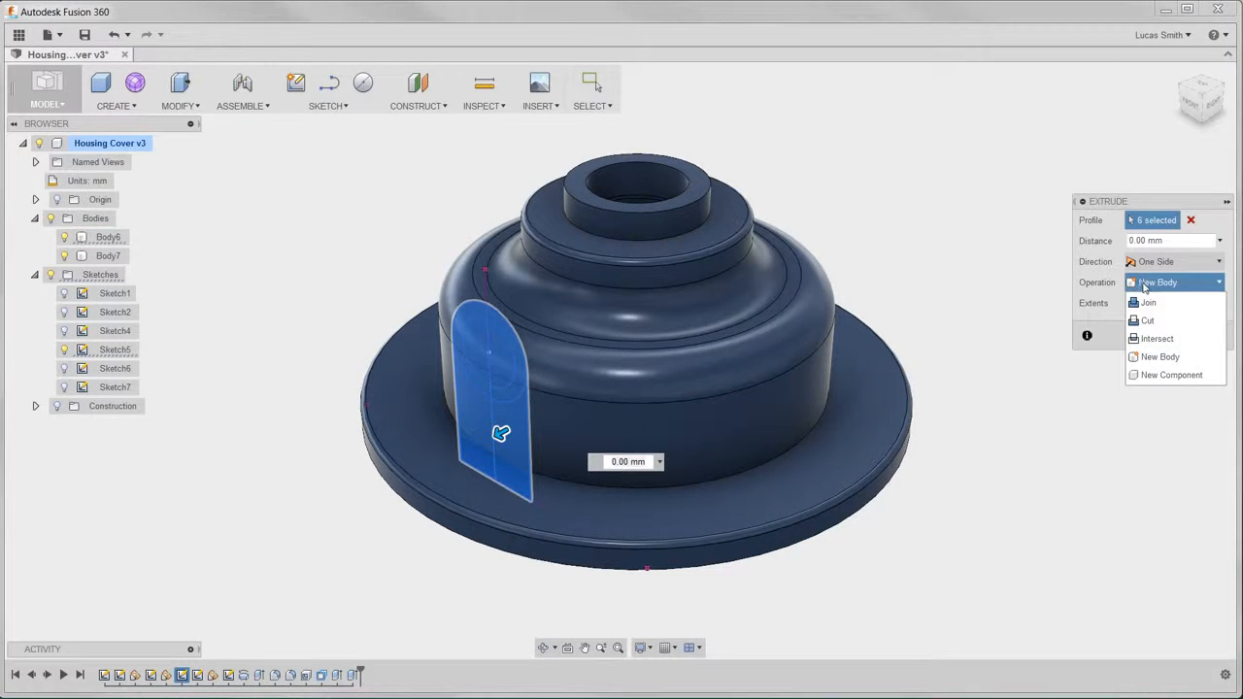
click(1148, 303)
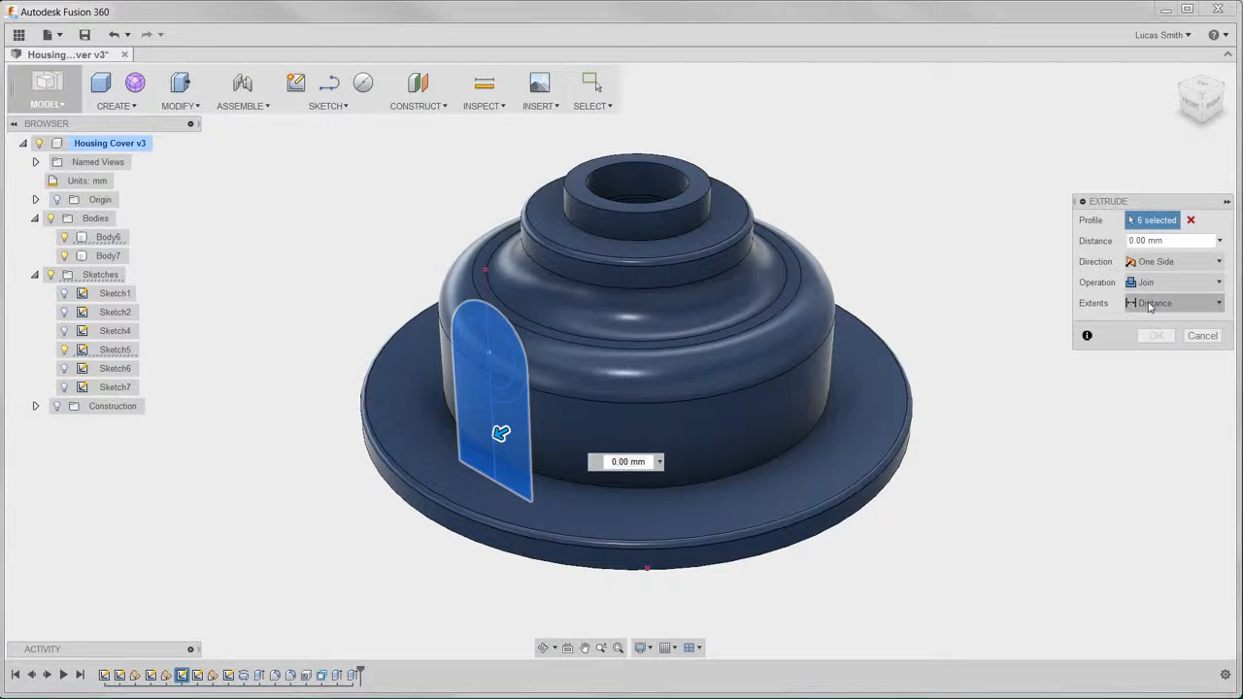
click(1153, 309)
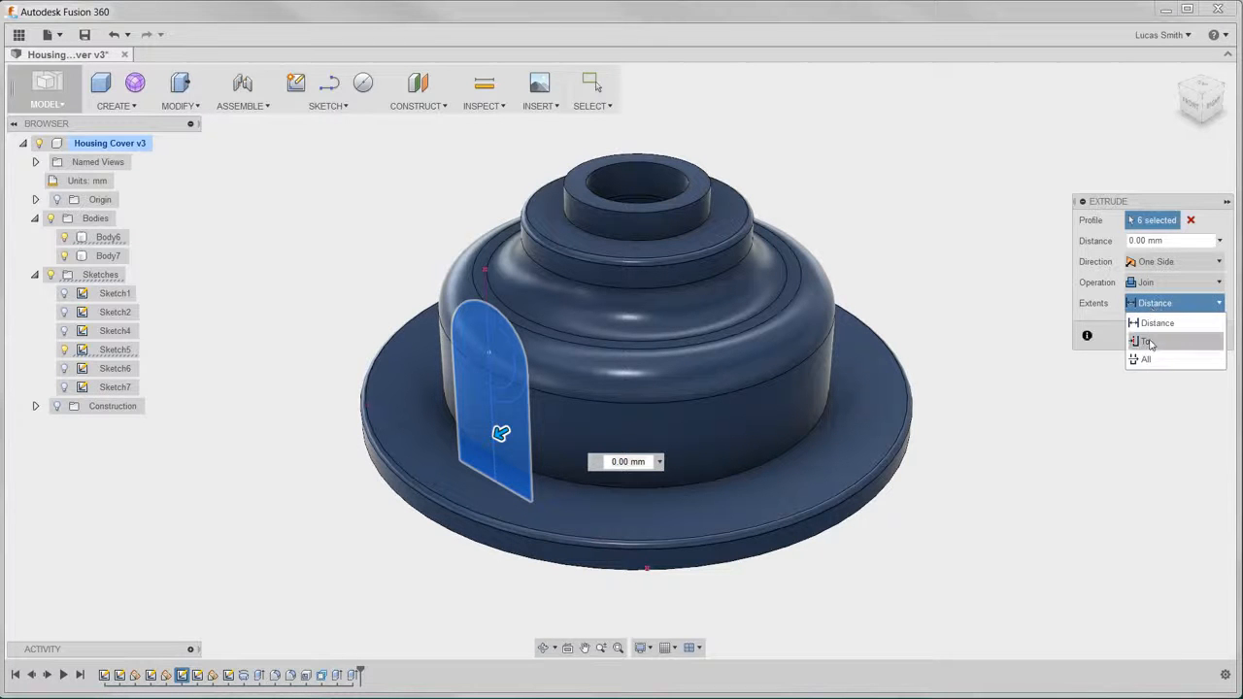
click(1151, 340)
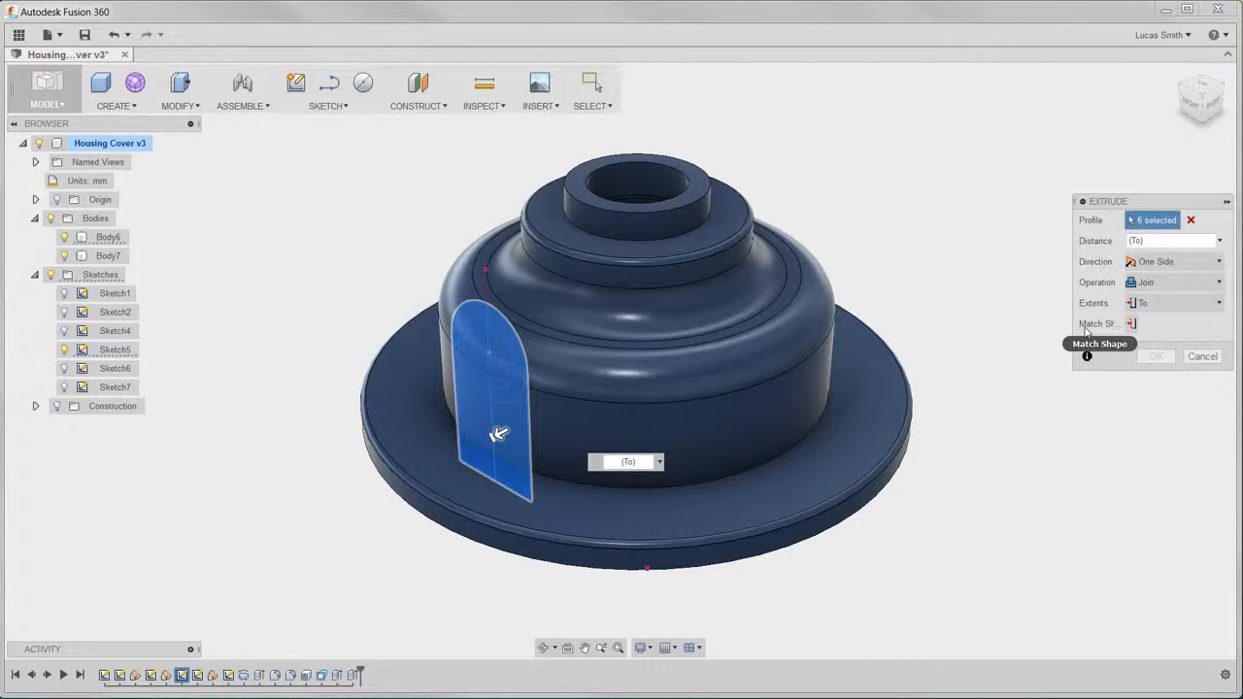
click(1133, 327)
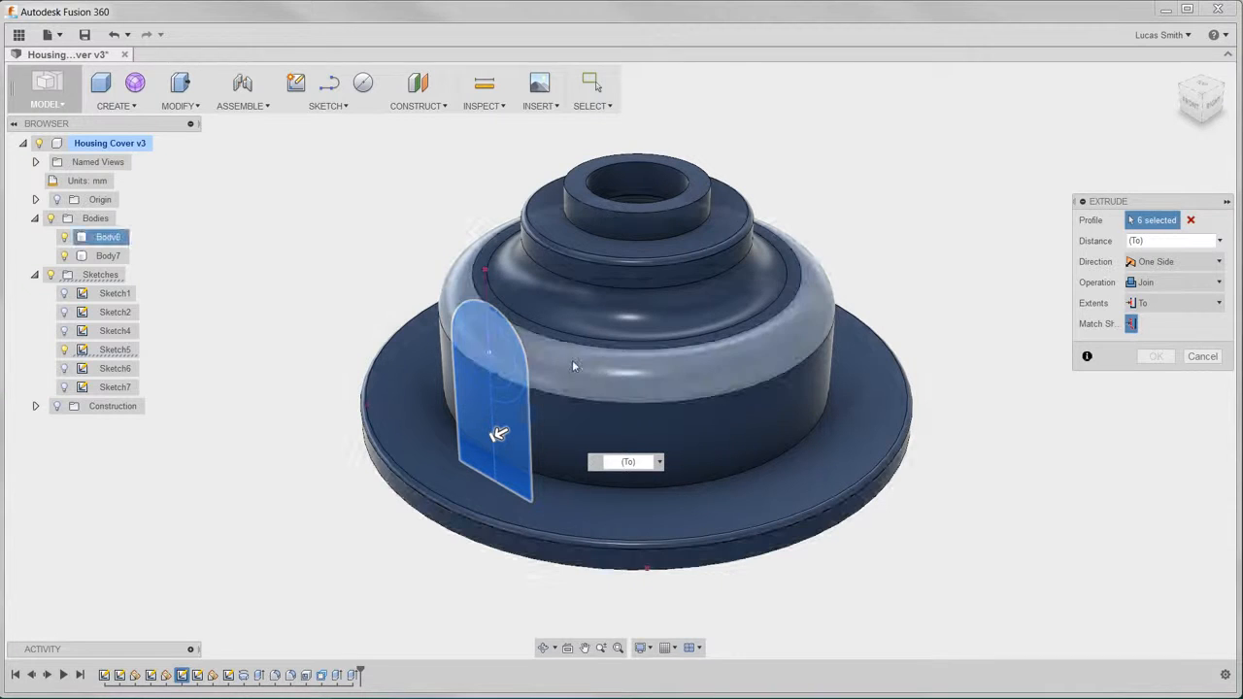
click(560, 323)
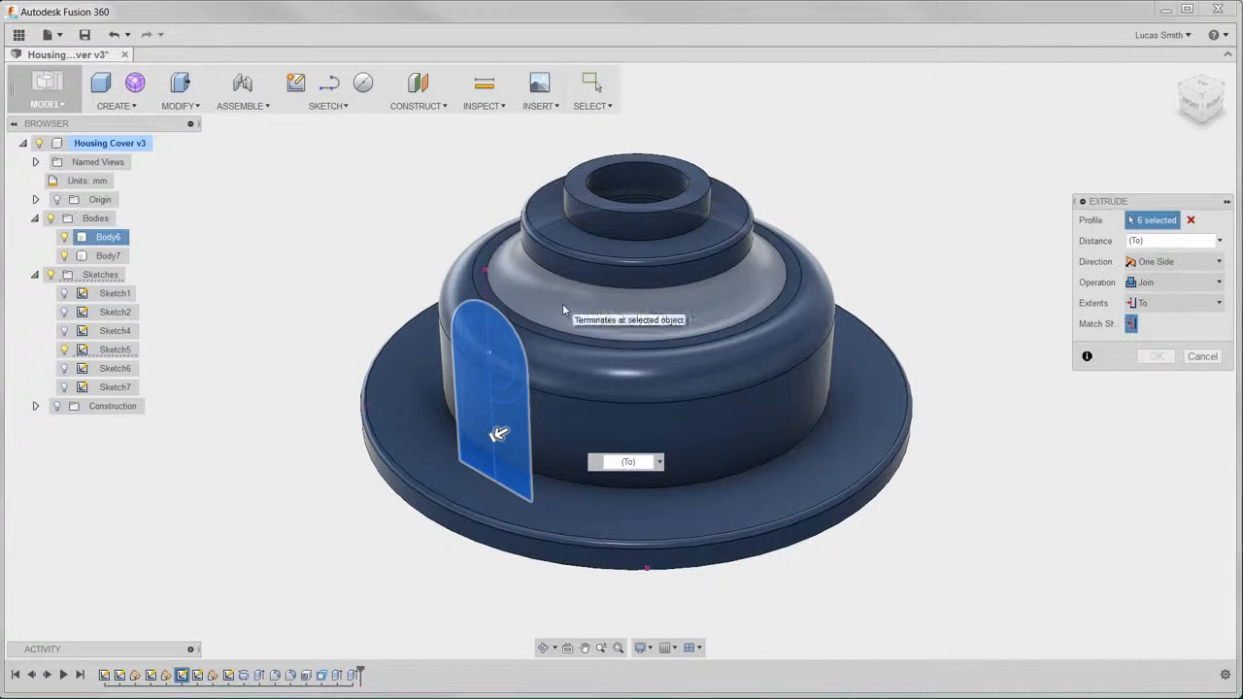
click(564, 309)
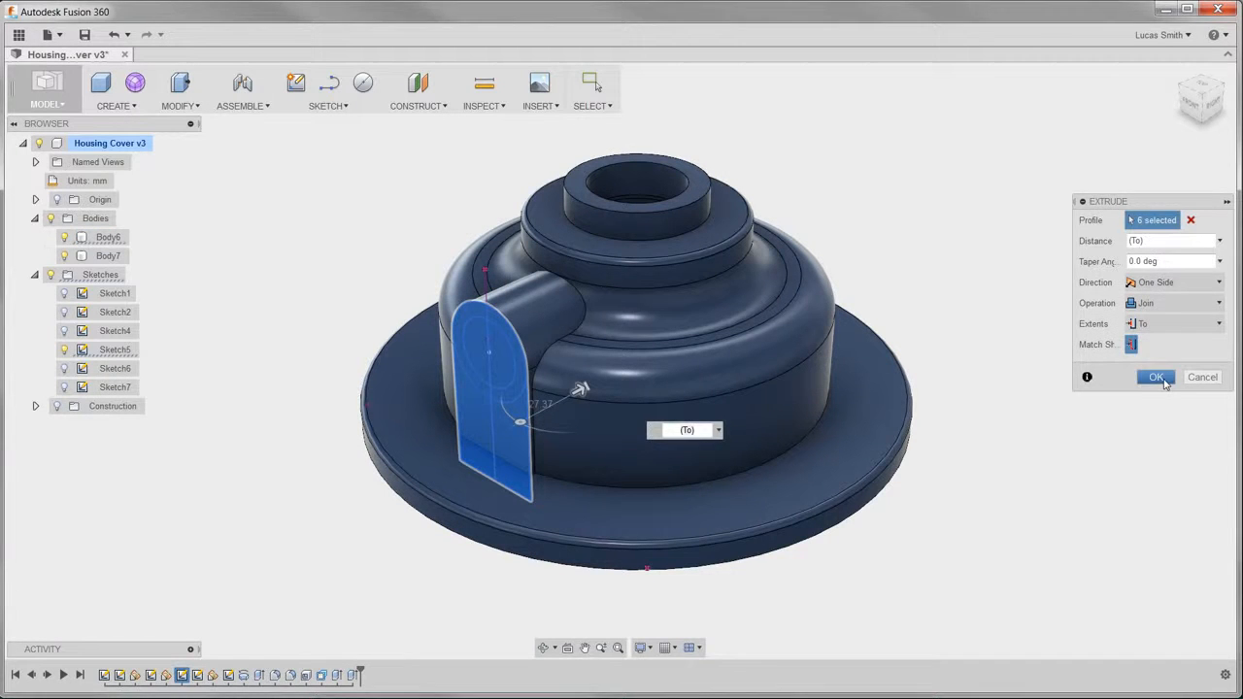
click(1158, 376)
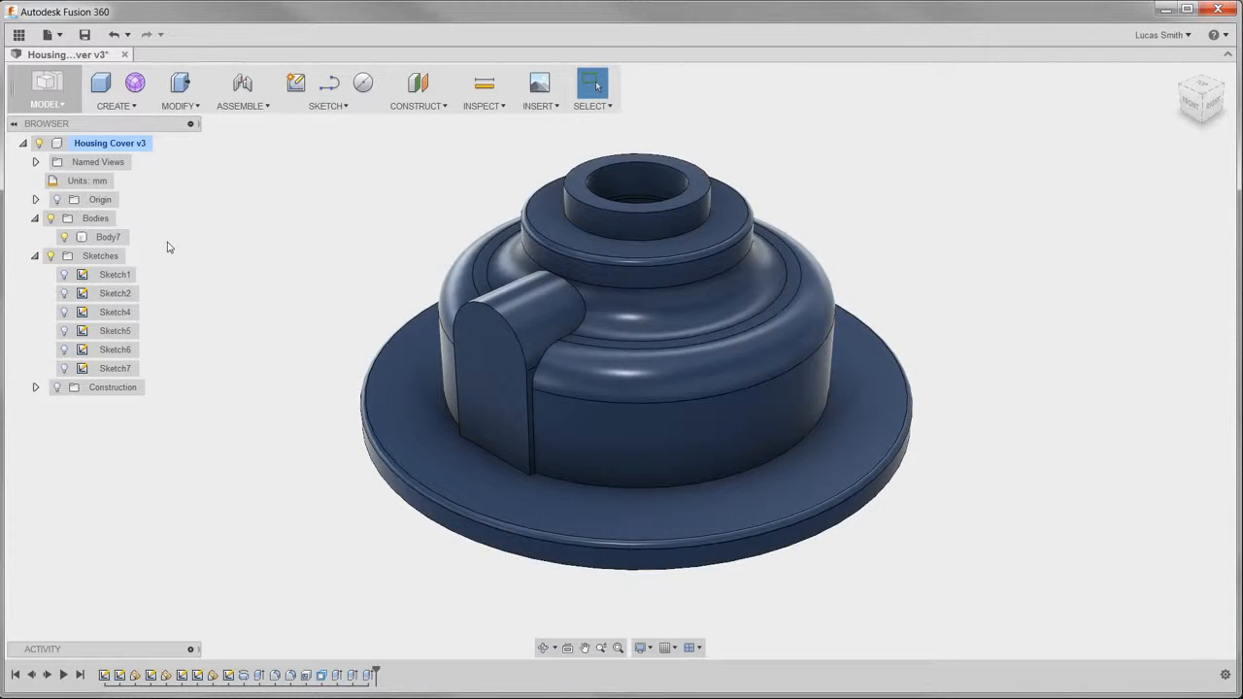
- Show Sketch5 again and start an Extrude using all four regions within its larger circle
click(63, 331)
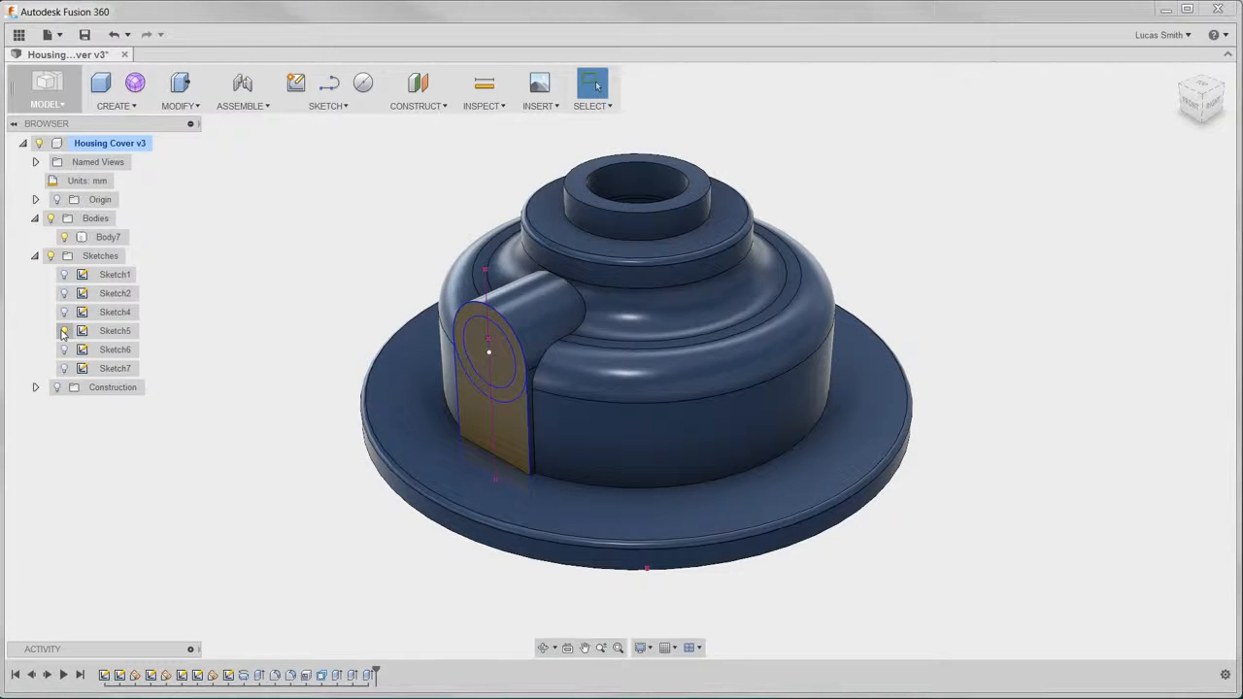
click(114, 105)
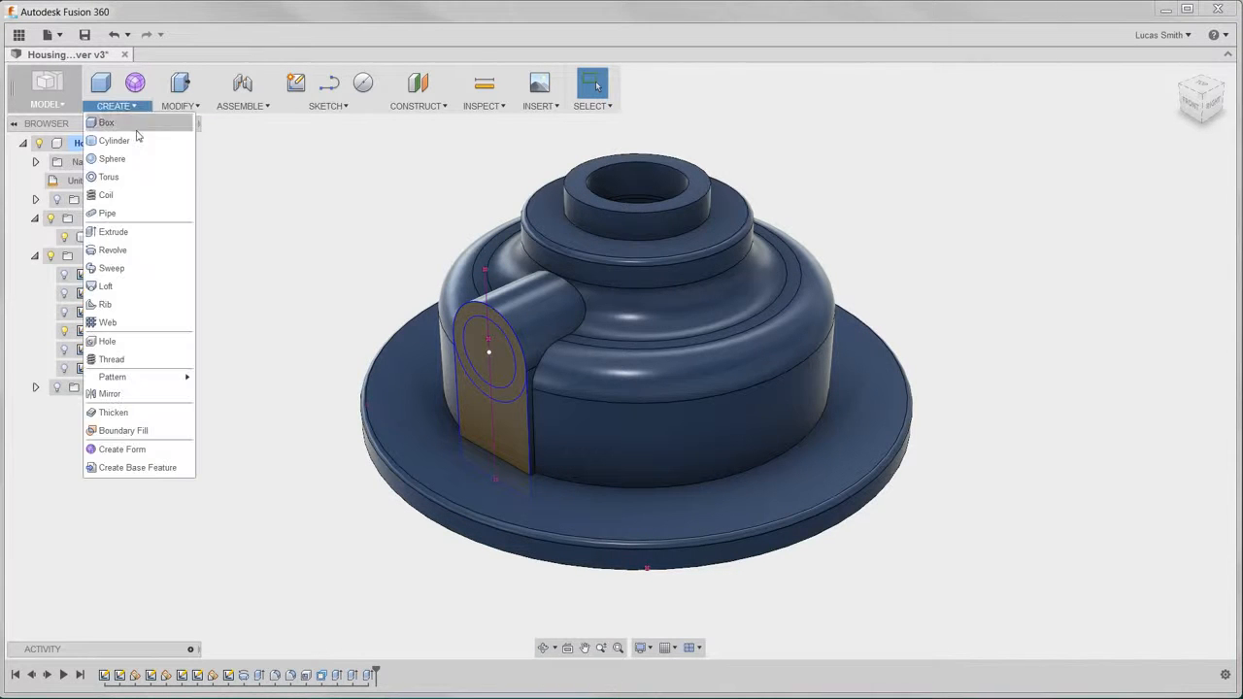
click(155, 231)
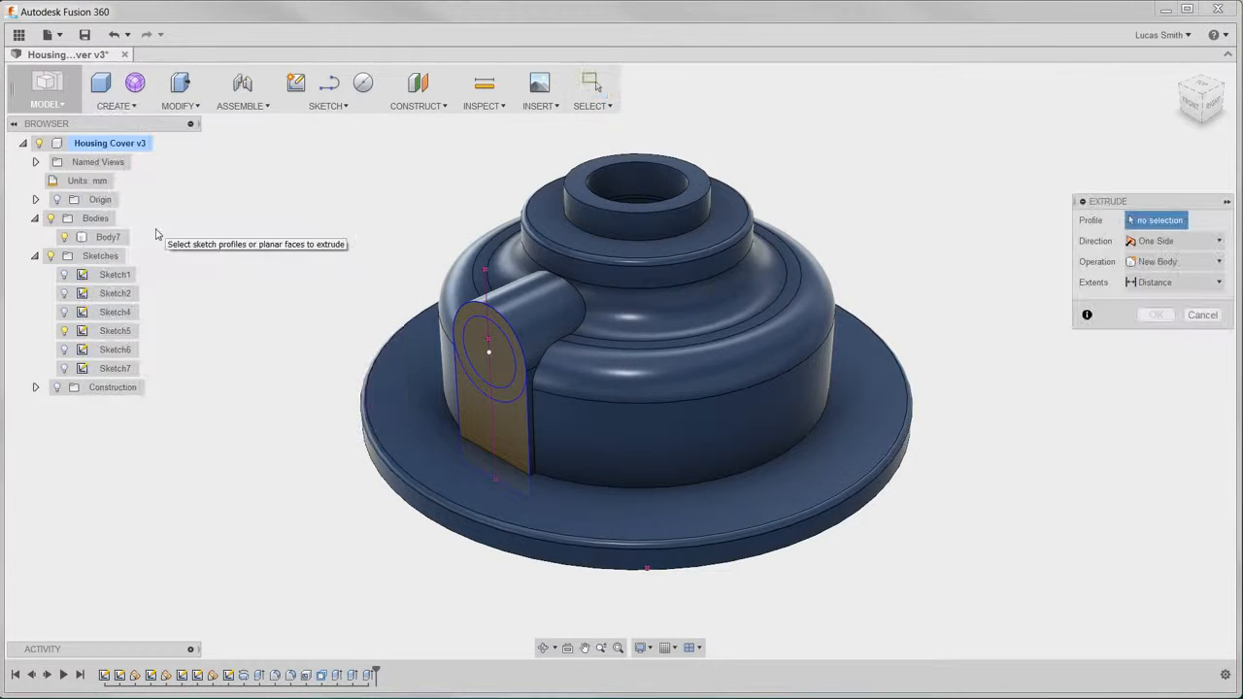
click(470, 315)
click(475, 336)
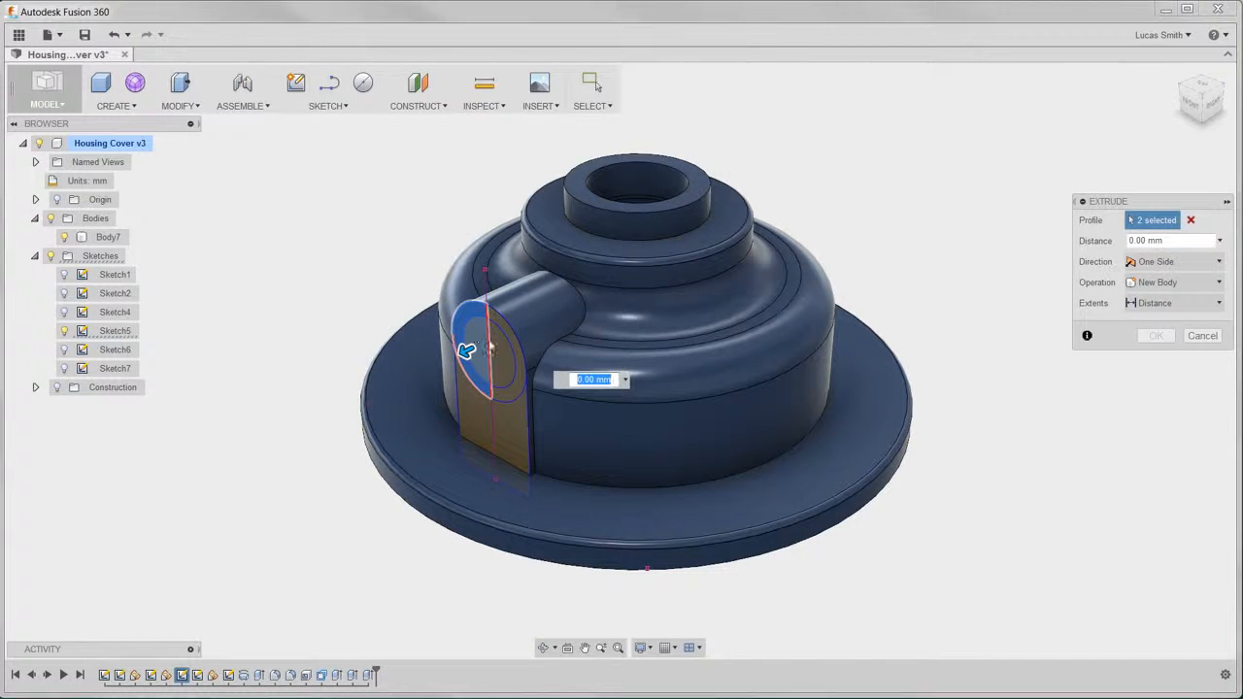
click(514, 346)
click(513, 341)
- Extrude the larger circle with Join, extents To and Match Shape, ending at the curved face inside the housing
click(1160, 283)
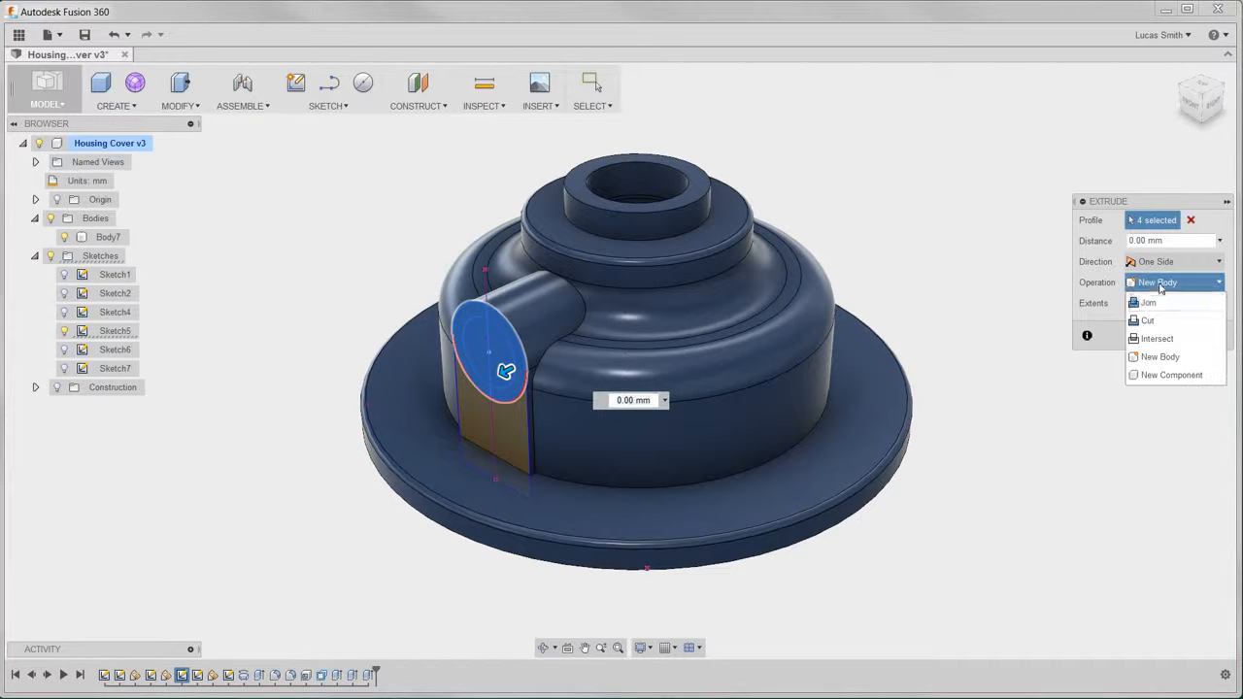
click(1151, 302)
click(1161, 303)
click(1150, 341)
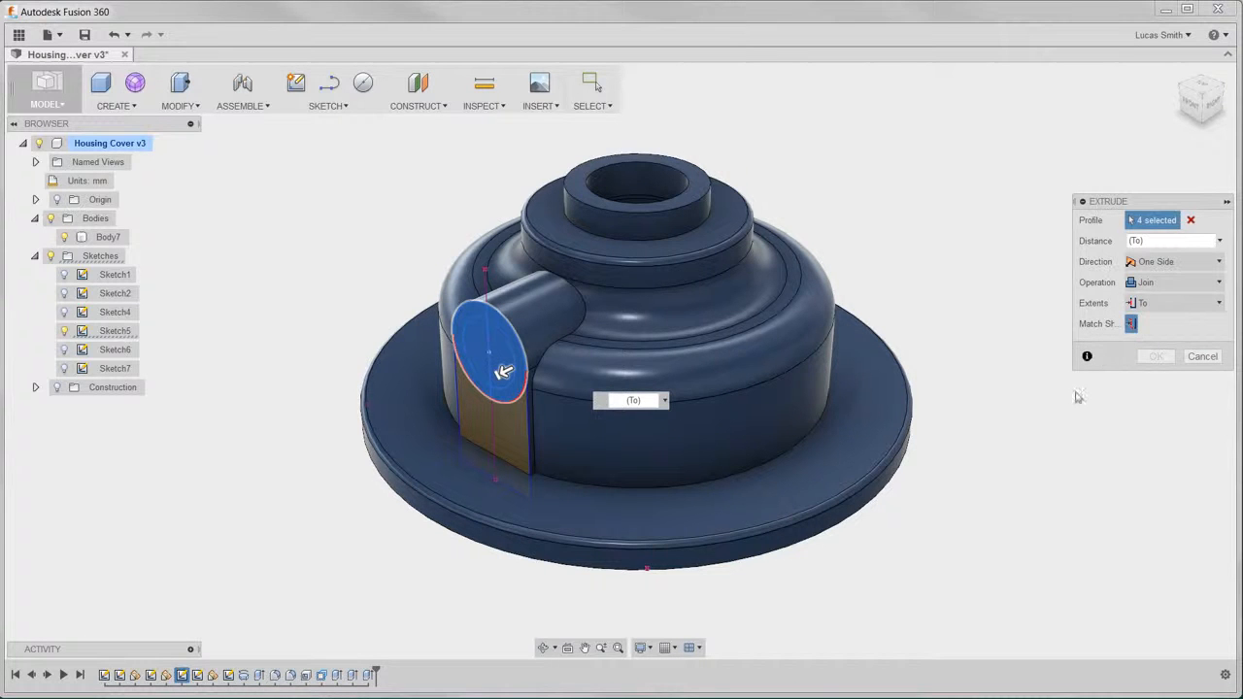
shift+middle_drag(858, 571, 732, 444)
click(542, 390)
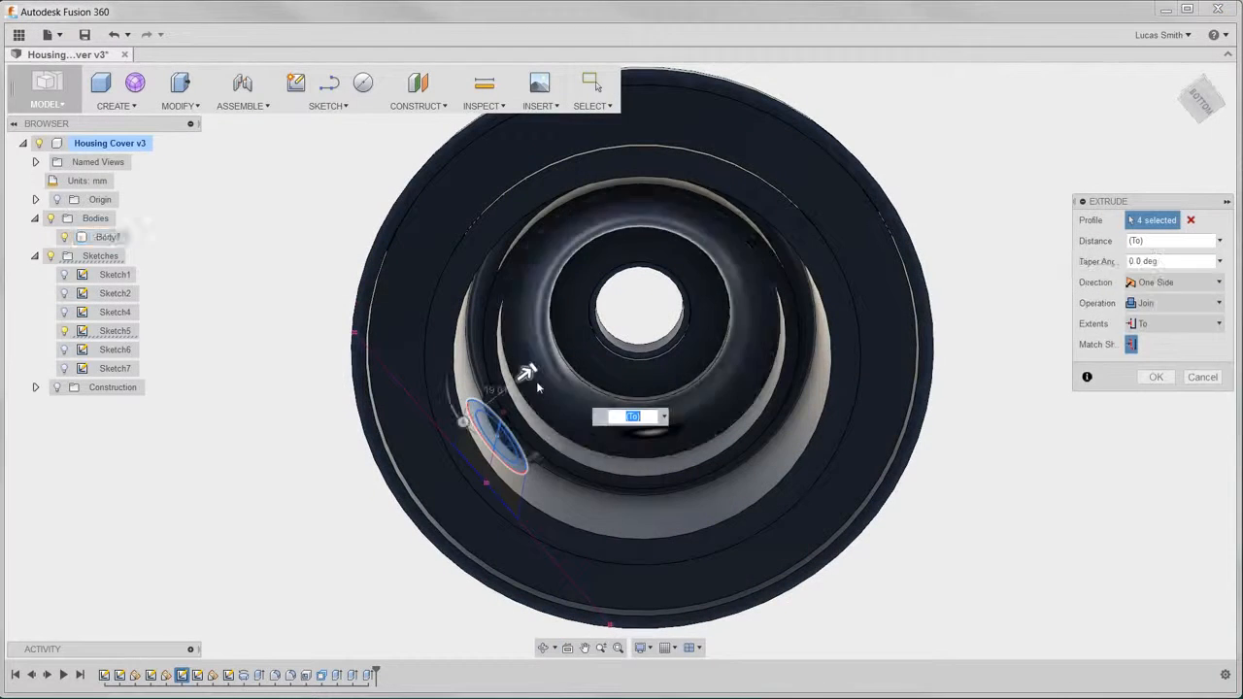
click(1156, 377)
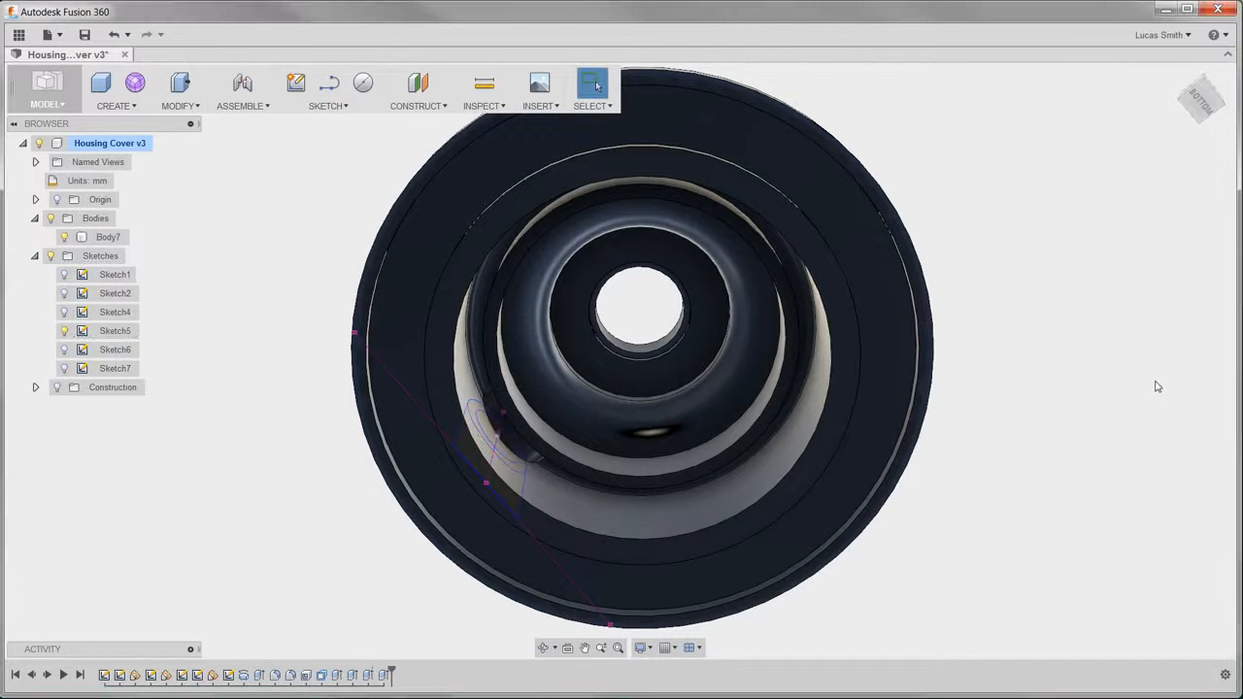
- Extrude both halves of Sketch5's inner circle as a Cut, extents To with Match Shape, ending at the curved face inside the housing
shift+middle_drag(777, 209, 935, 385)
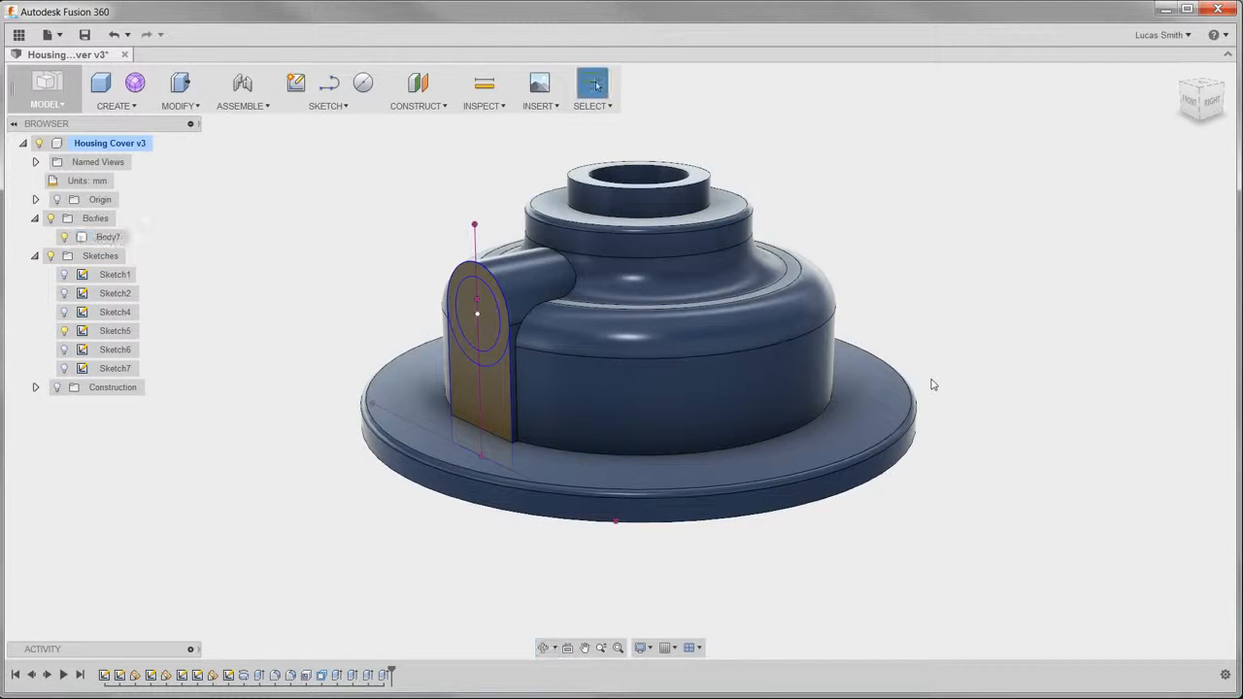
key(e)
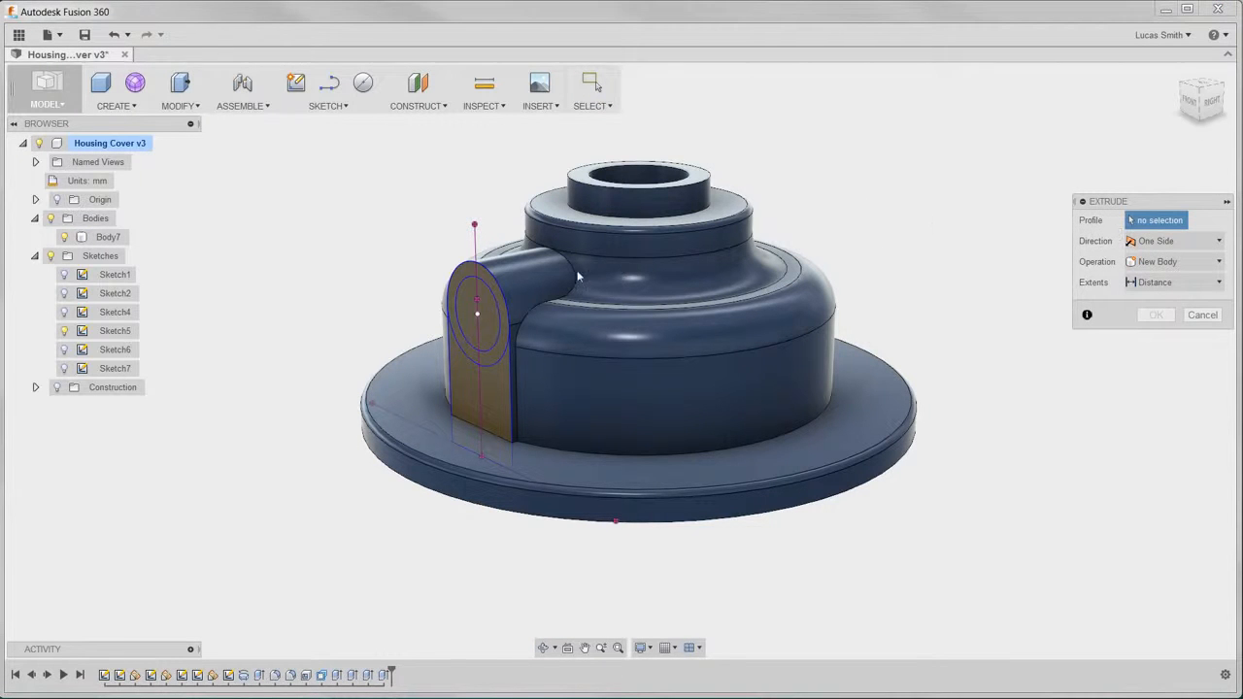
click(466, 300)
click(483, 309)
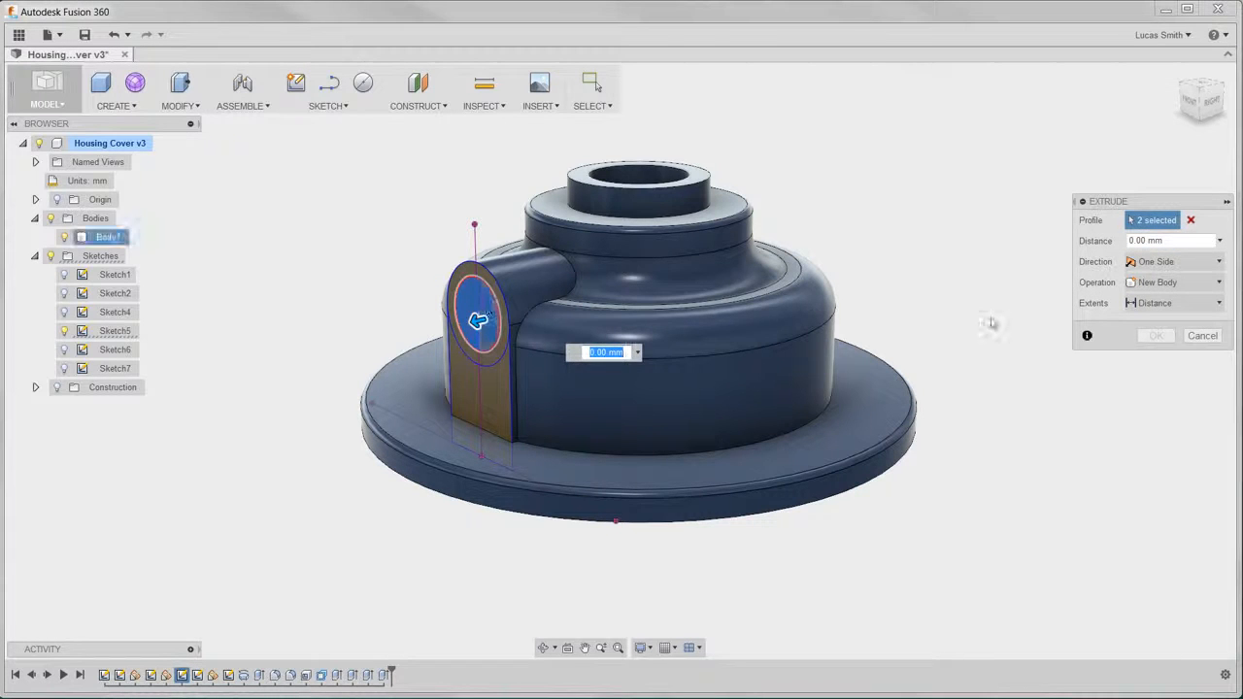
click(1156, 283)
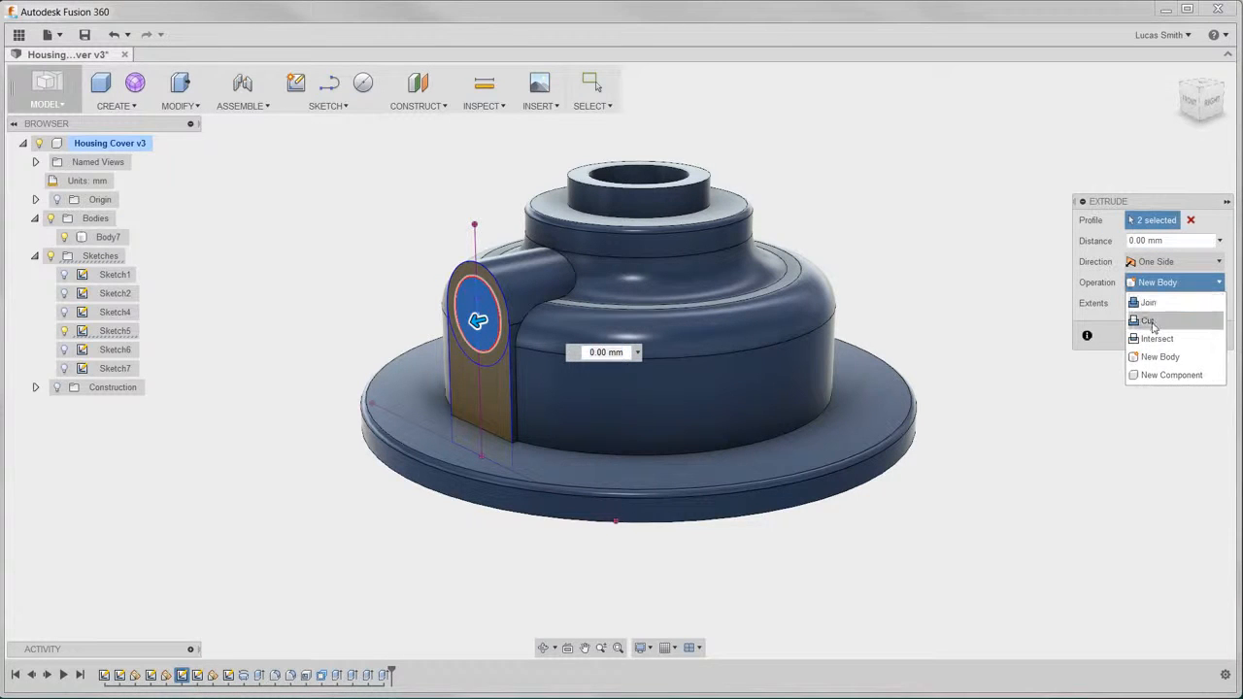
click(1153, 323)
click(1156, 324)
click(1154, 362)
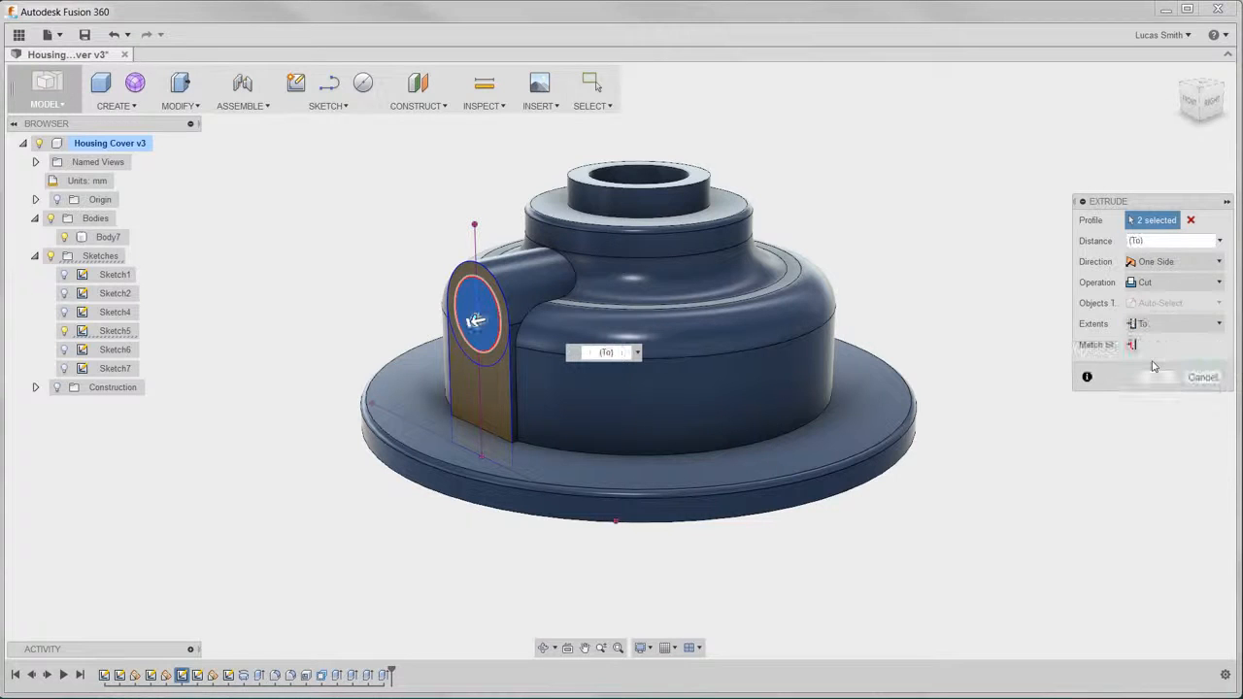
shift+middle_drag(878, 530, 802, 460)
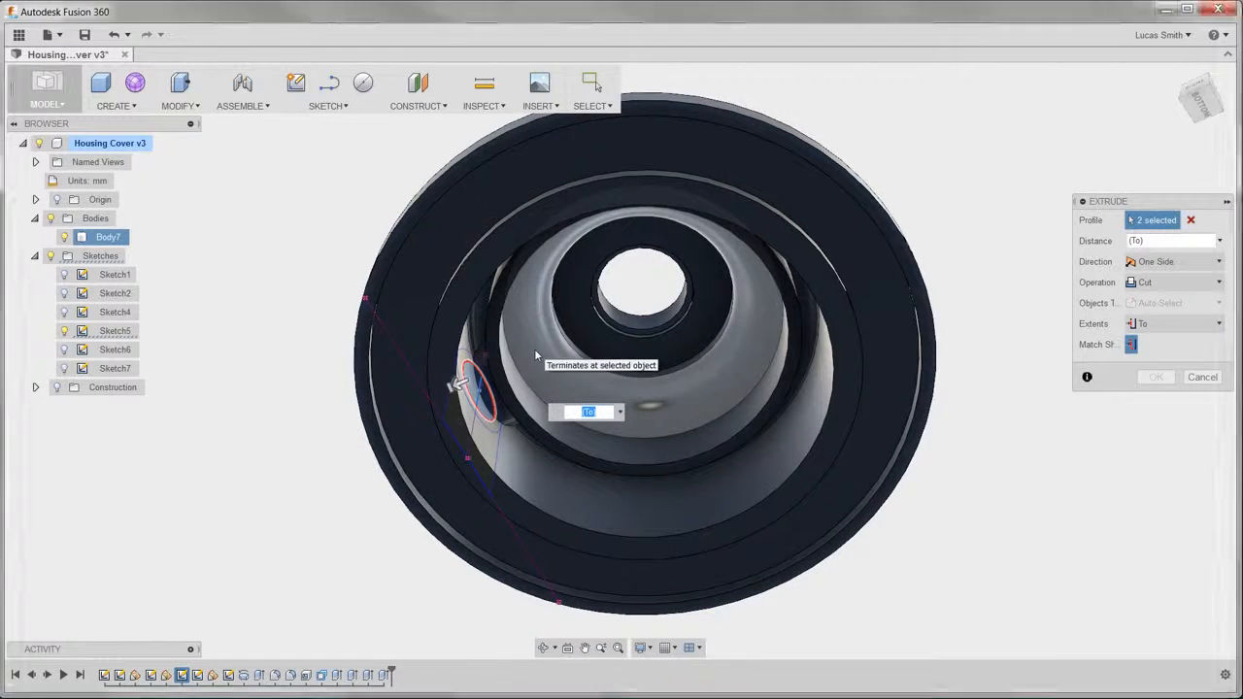
click(520, 379)
click(1154, 399)
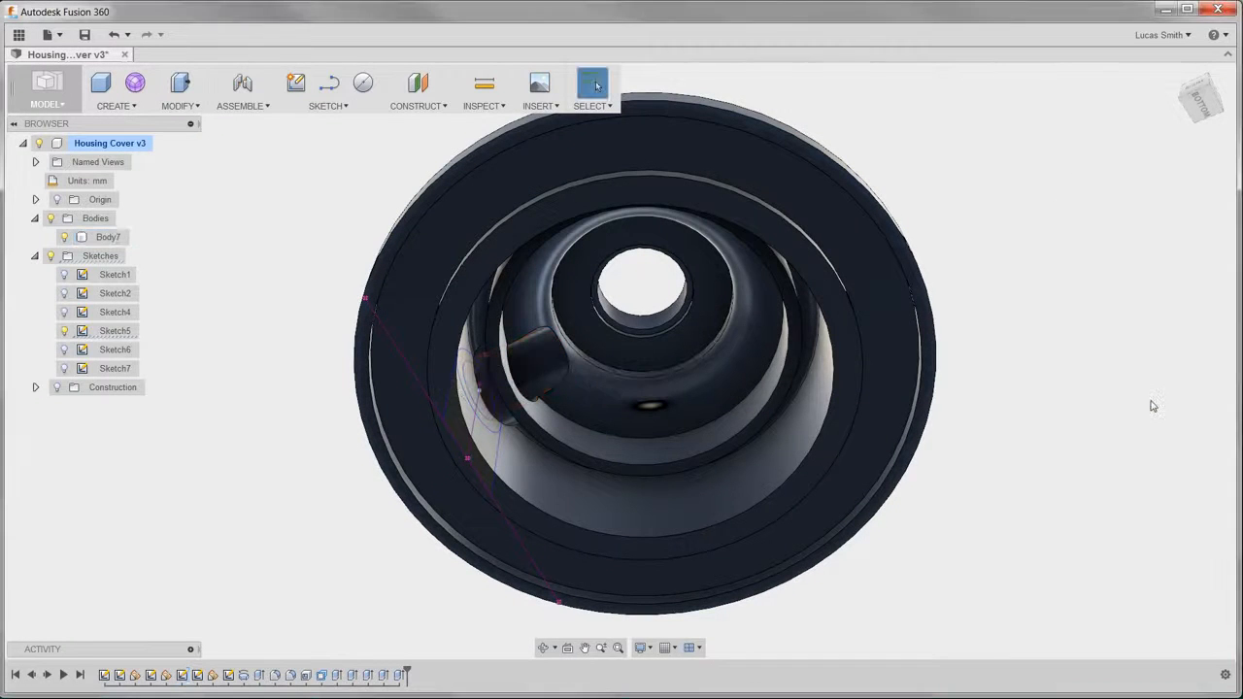
- Clear the selection and hide Sketch5
mouse_move(679, 360)
shift+middle_down()
mouse_move(691, 418)
mouse_move(750, 435)
shift+middle_up()
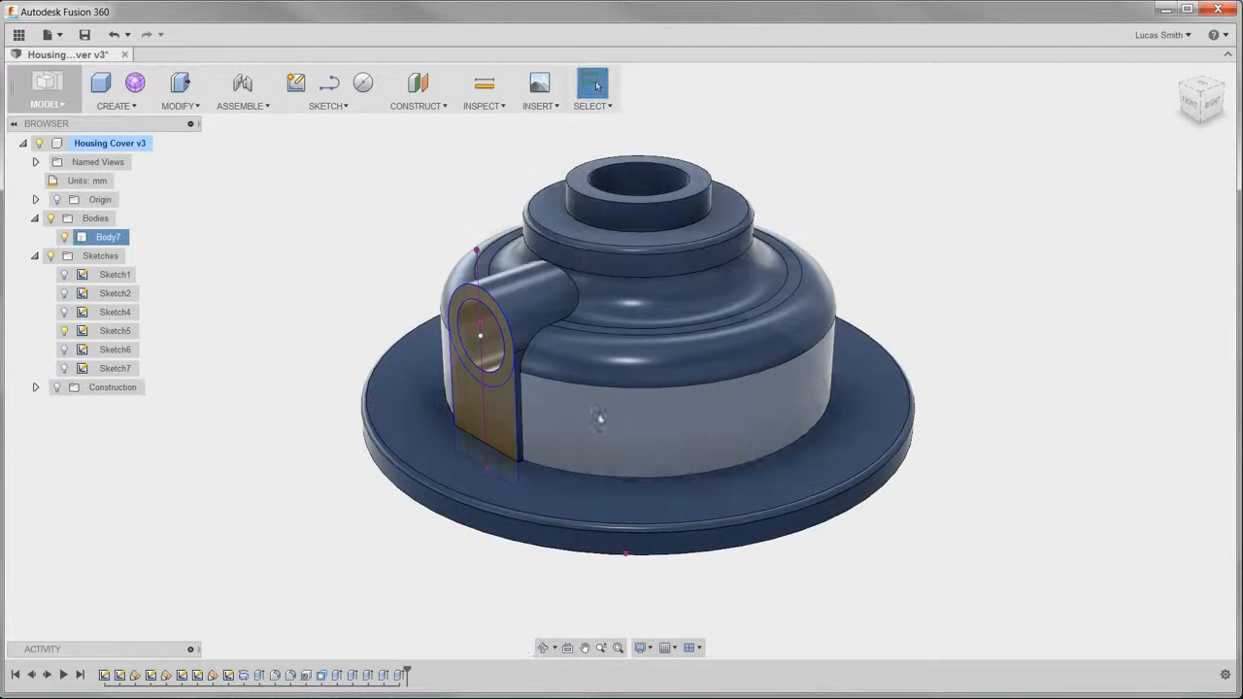
click(340, 367)
click(65, 331)
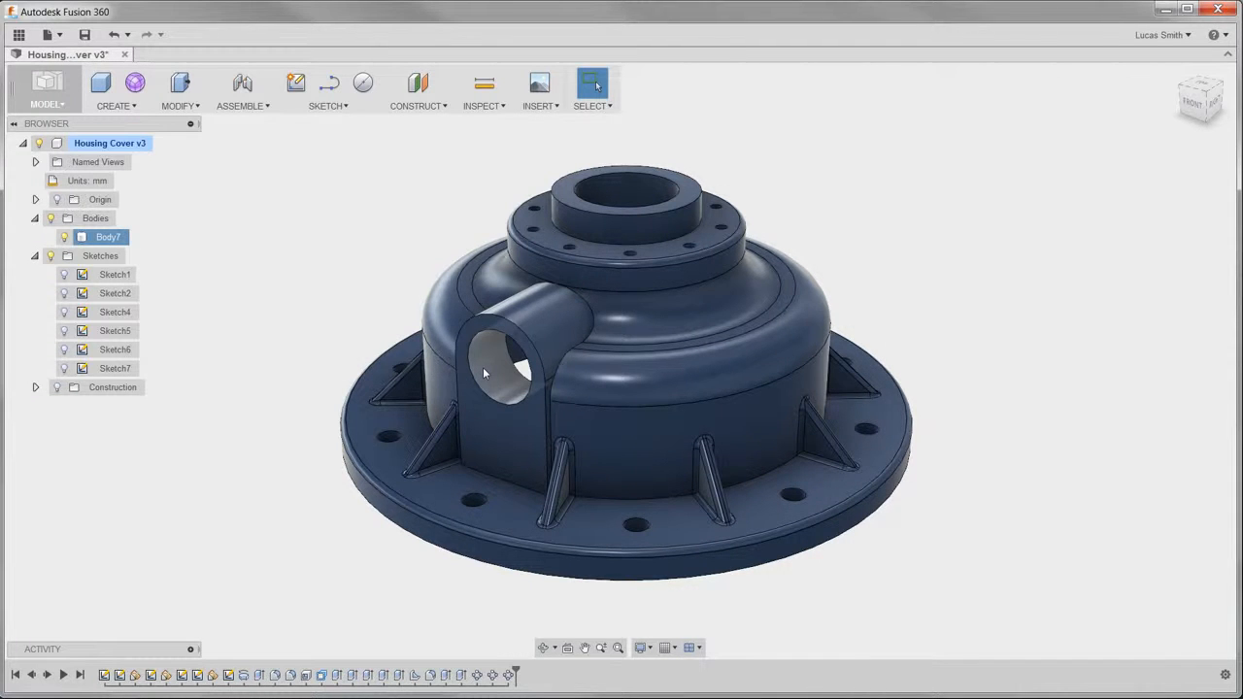
- Add a modeled, full-length ISO Metric thread to the side boss's bore, with size 22.0 mm and designation M22x3
click(134, 106)
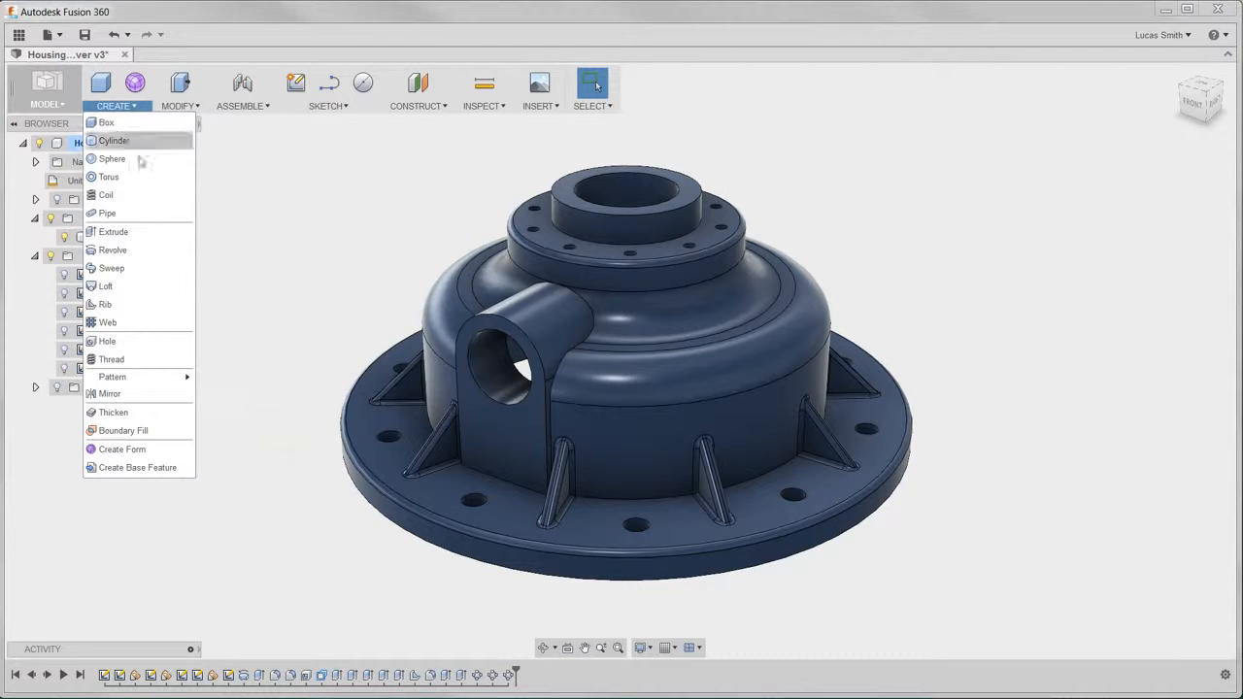
click(132, 361)
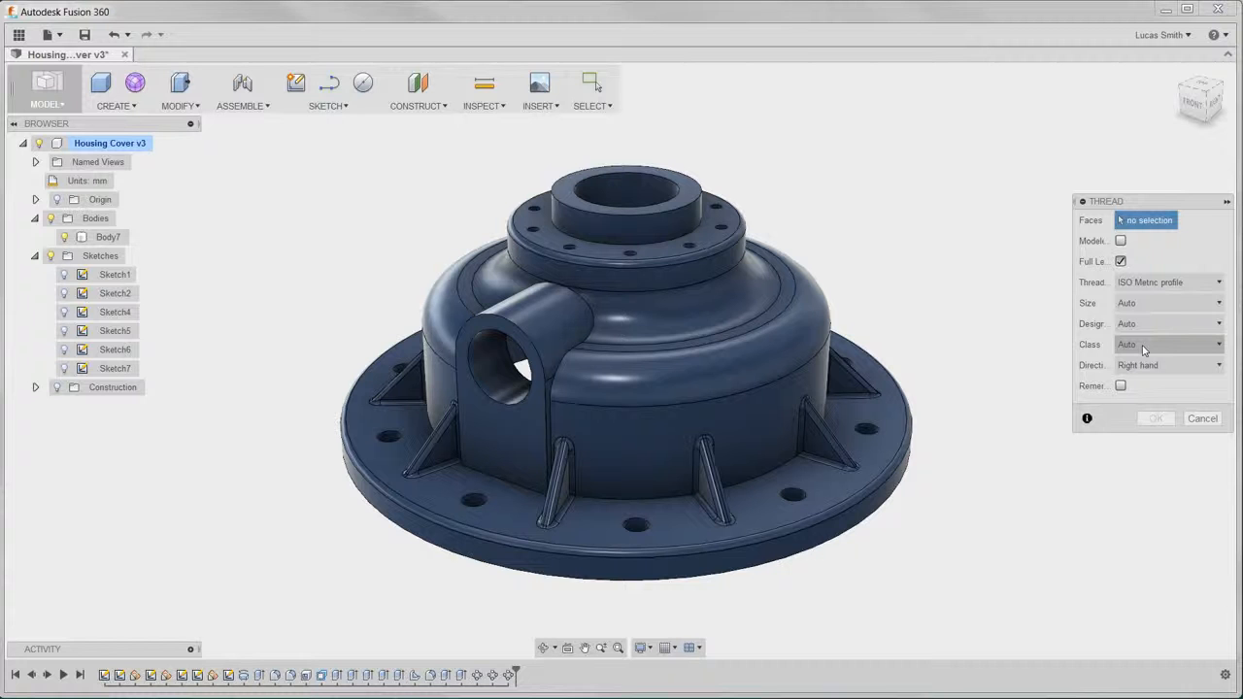
click(501, 382)
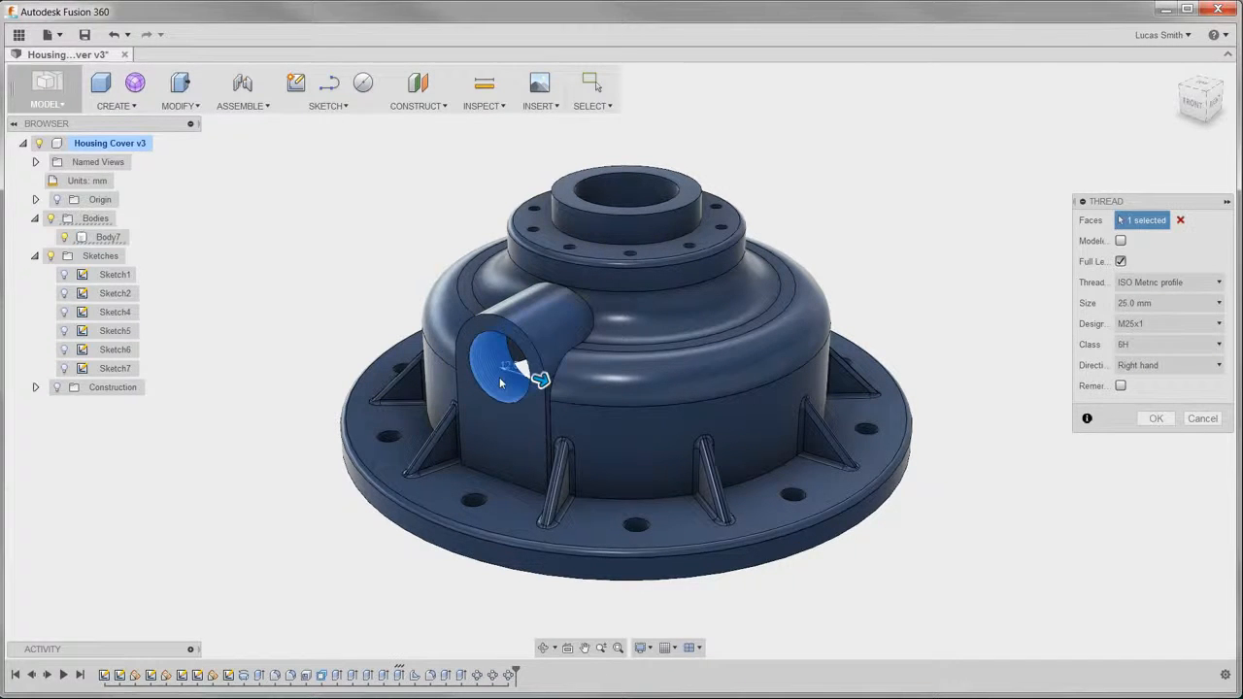
scroll(500, 382, up, 8)
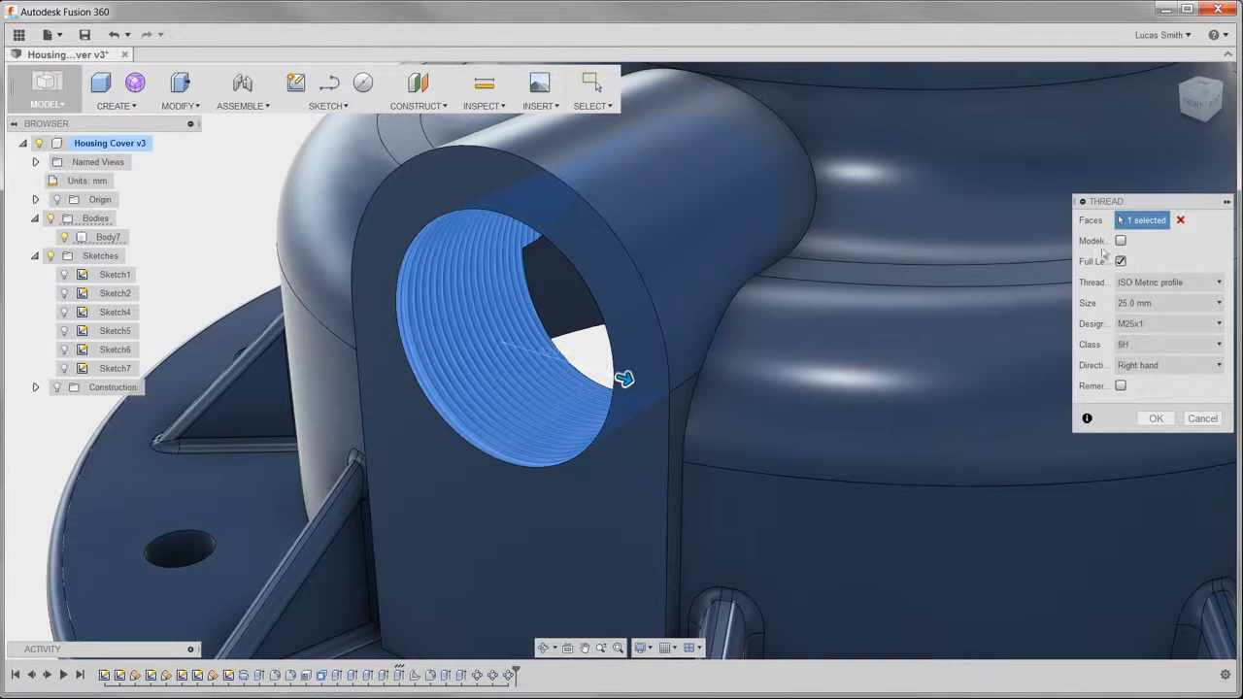
click(1120, 241)
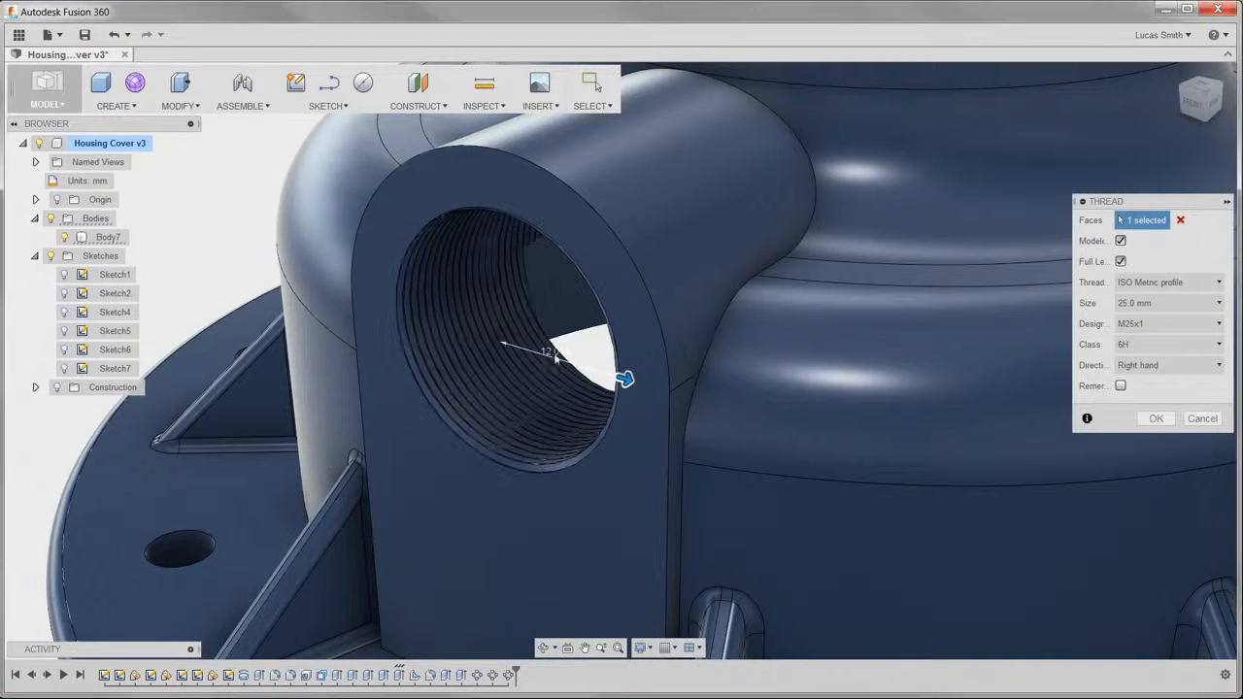
click(1156, 304)
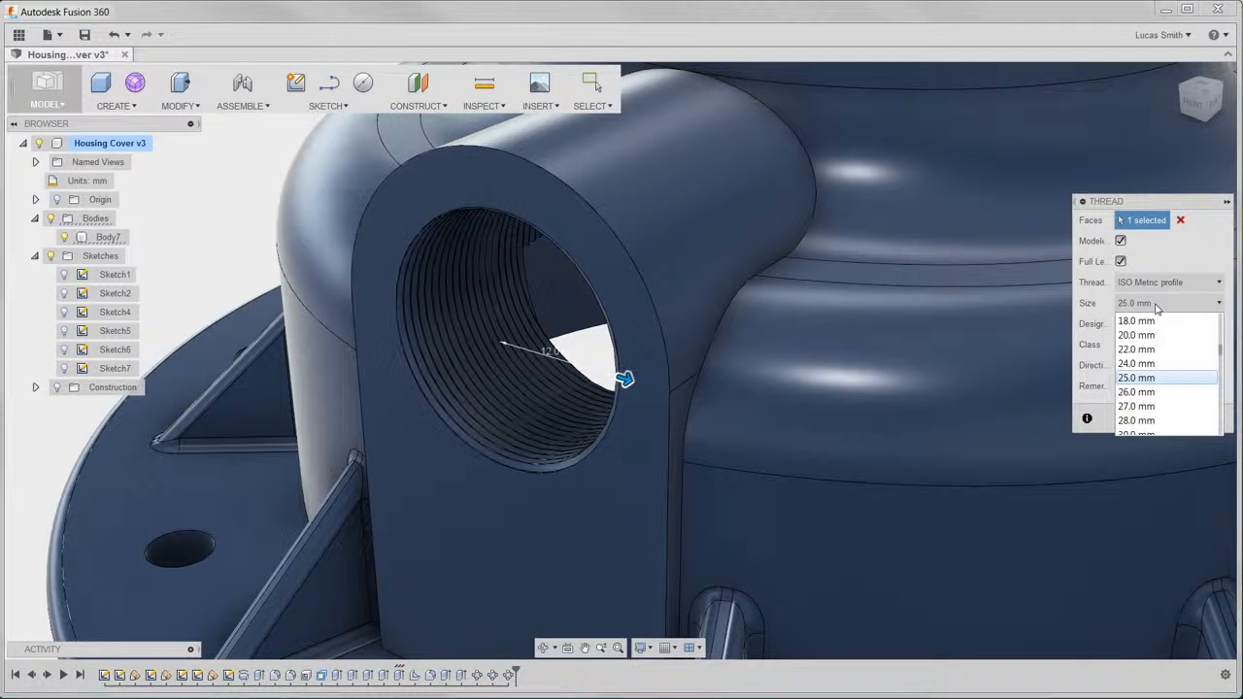
click(1152, 349)
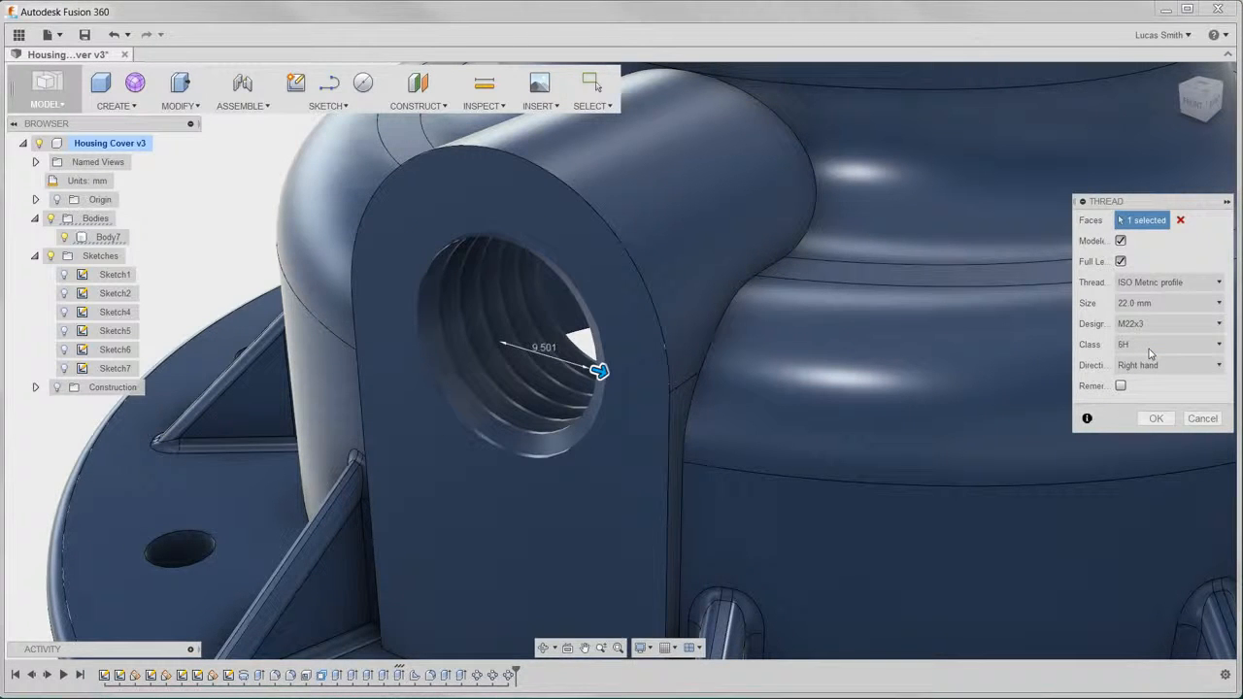
click(1155, 419)
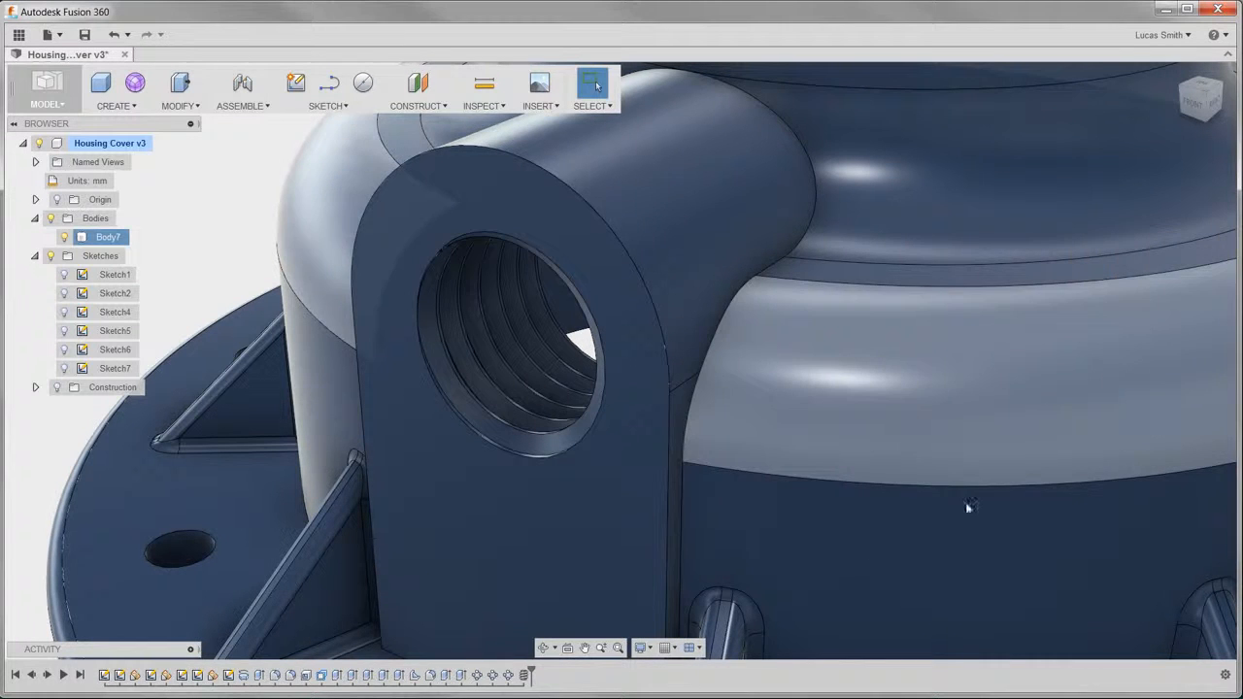
- Edit the existing fillet on the housing's upper shoulder and set its radius to 9.5 mm, then inspect the cover's outside and underside
click(618, 647)
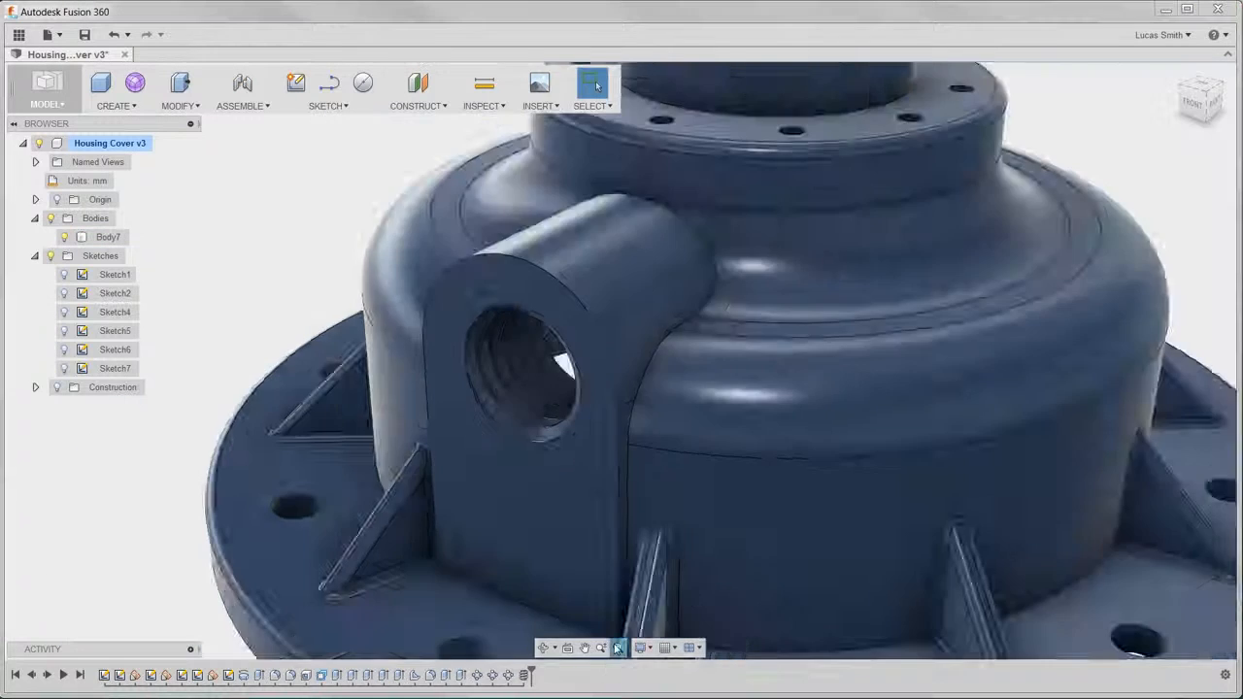
scroll(625, 577, up, 3)
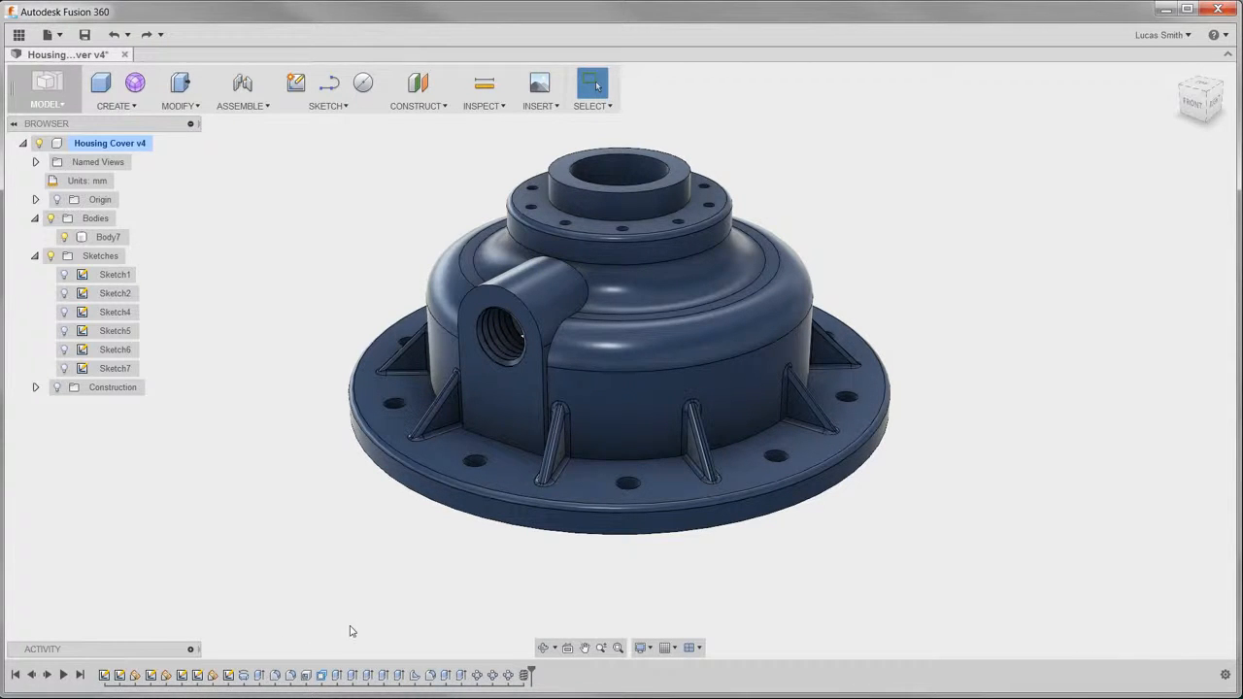
right_click(275, 675)
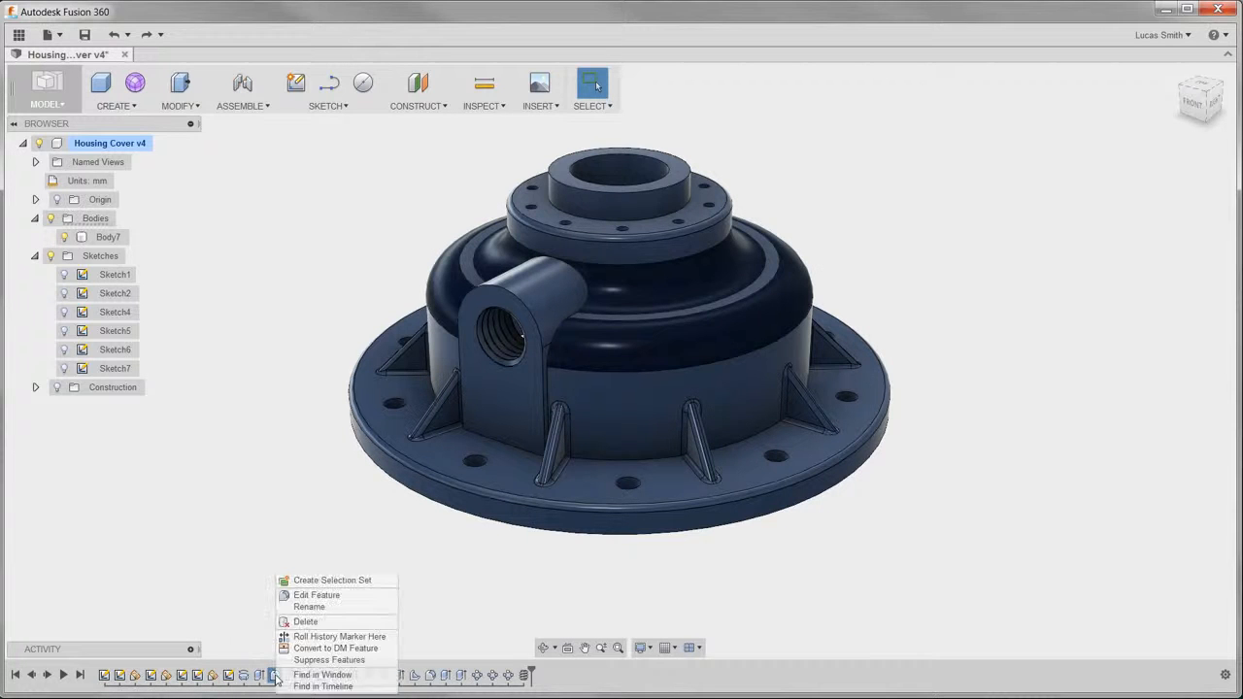
click(308, 597)
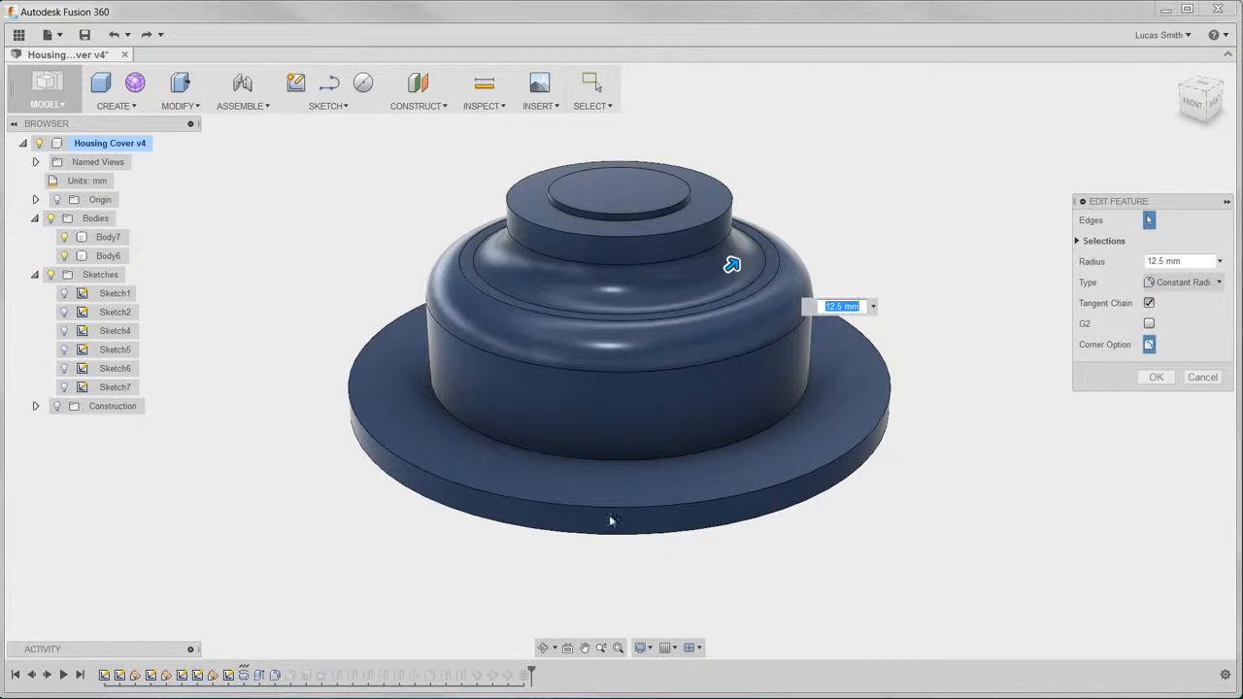
text(9.5)
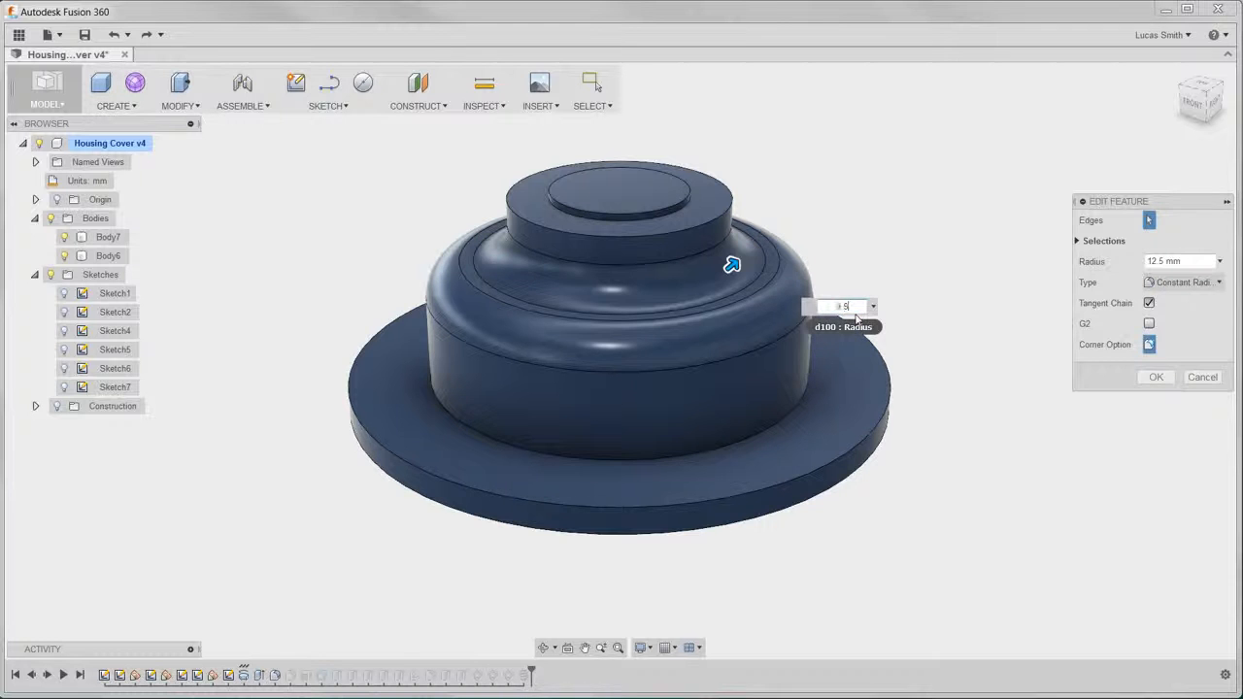
key(Return)
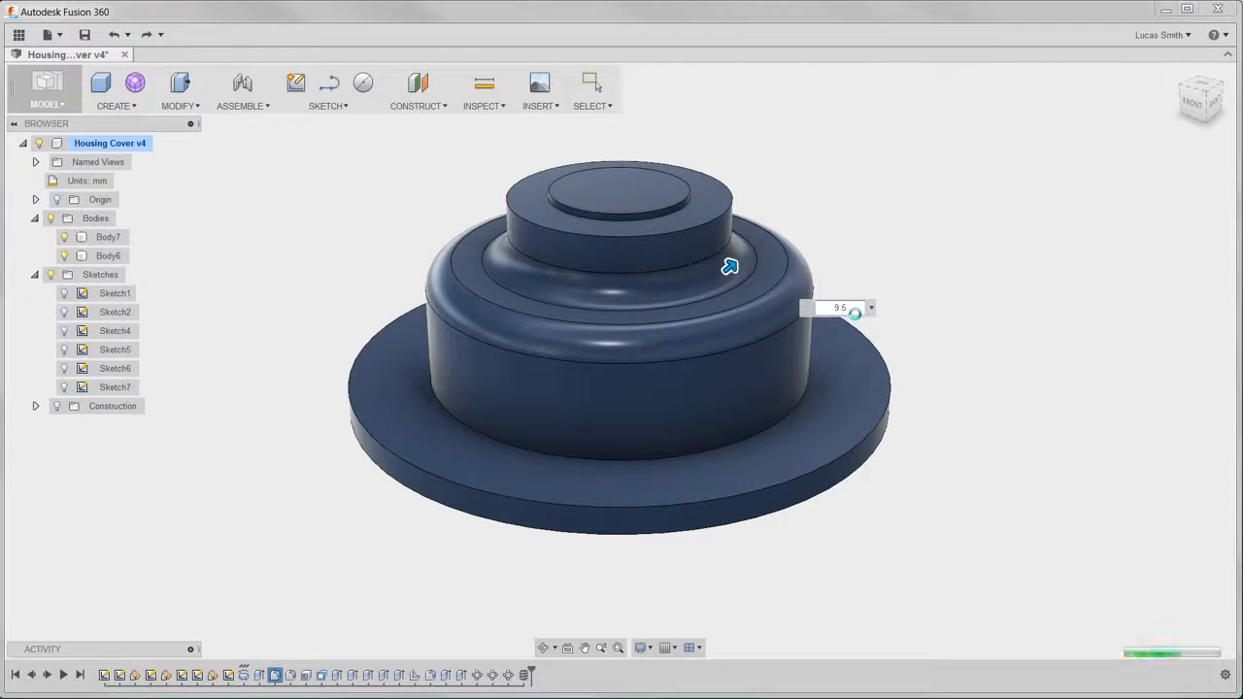
shift+middle_drag(857, 320, 750, 306)
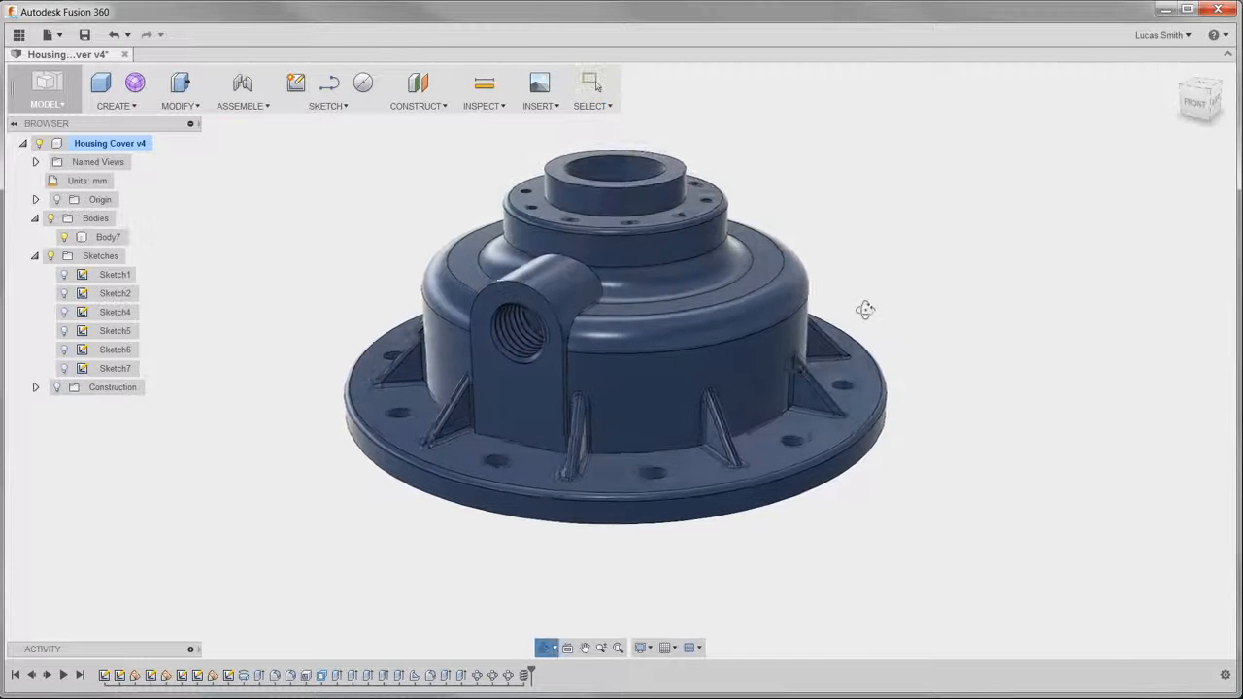
shift+middle_drag(924, 304, 786, 221)
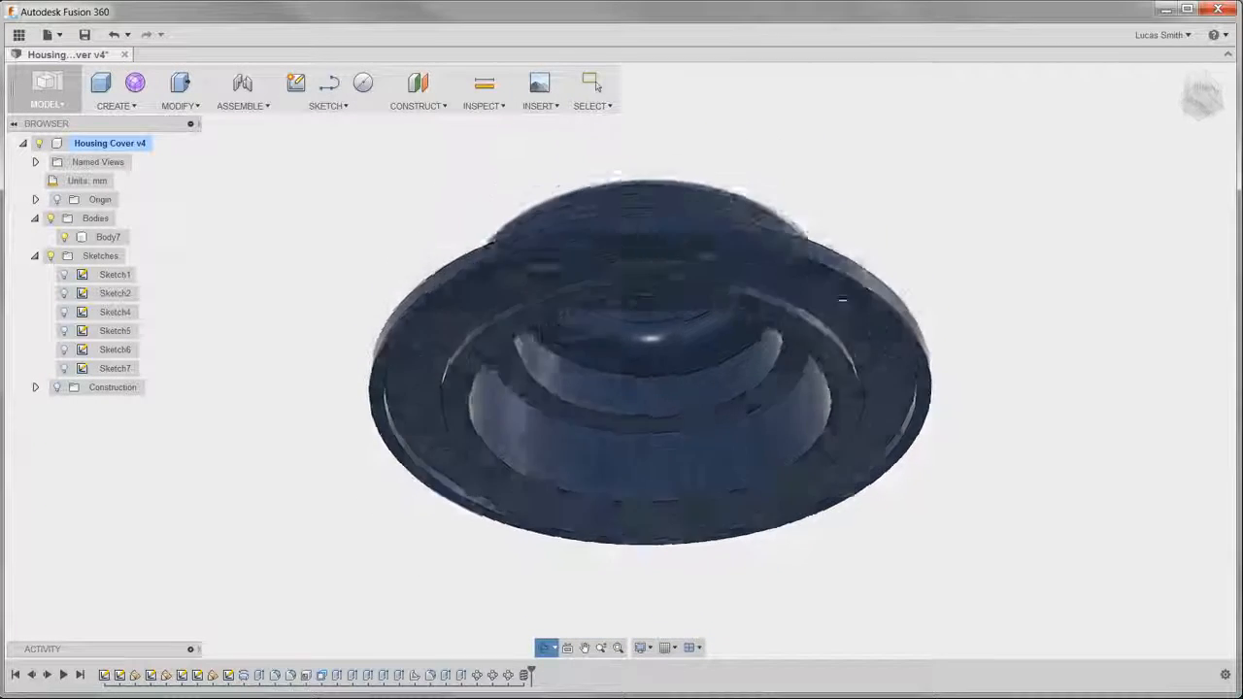